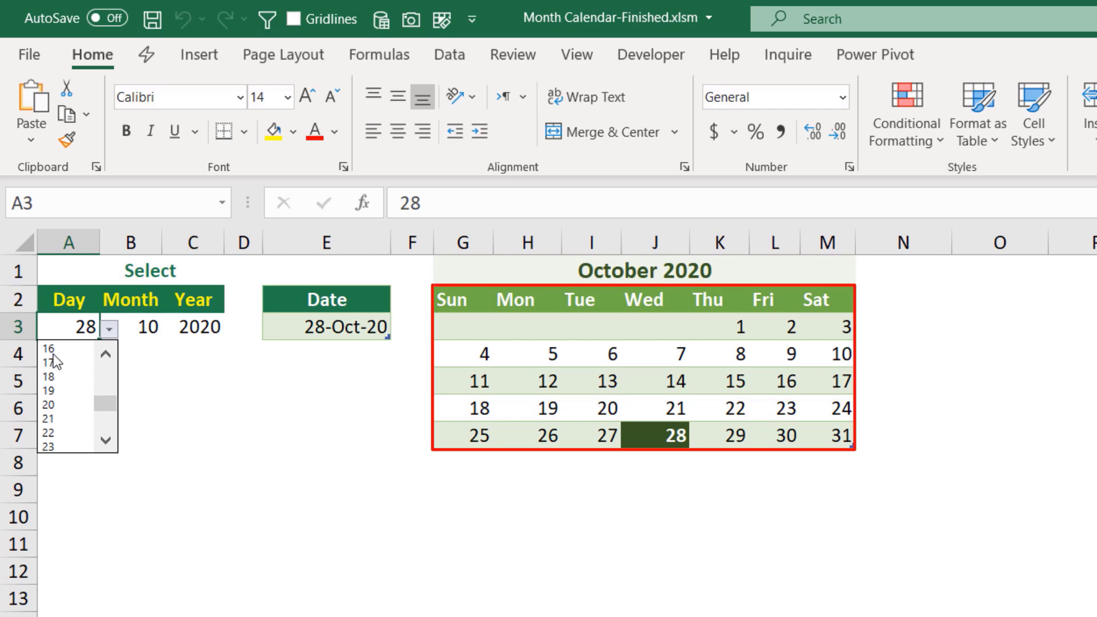
- Pick day 16 and month 6 from the Day and Month dropdowns in the finished calendar
{"action": "left_click", "coordinate": [53, 353]}
{"action": "left_click", "coordinate": [151, 330]}
{"action": "left_click", "coordinate": [171, 335]}
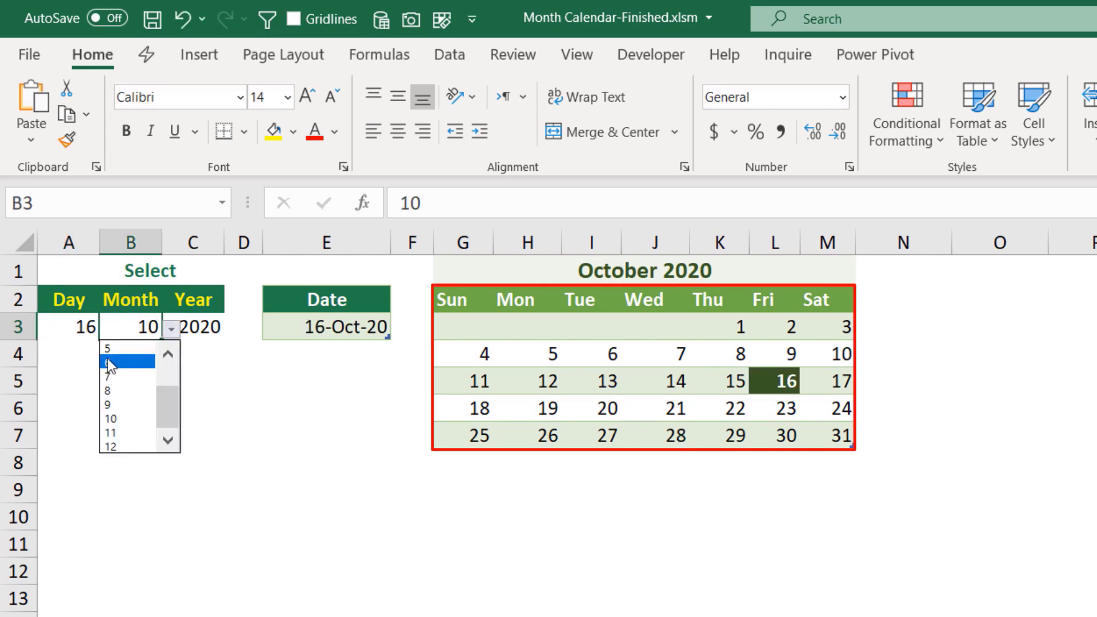
{"action": "left_click", "coordinate": [114, 366]}
- Pick year 2011 from the Year dropdown
{"action": "left_click", "coordinate": [197, 330]}
{"action": "left_click", "coordinate": [235, 330]}
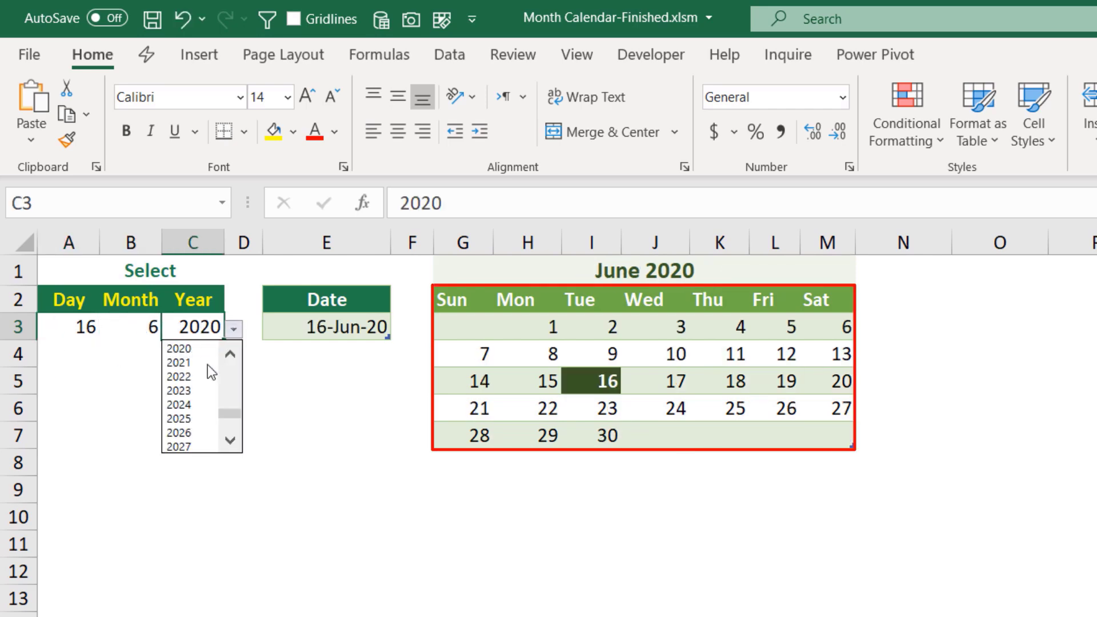
{"action": "left_click", "coordinate": [230, 358]}
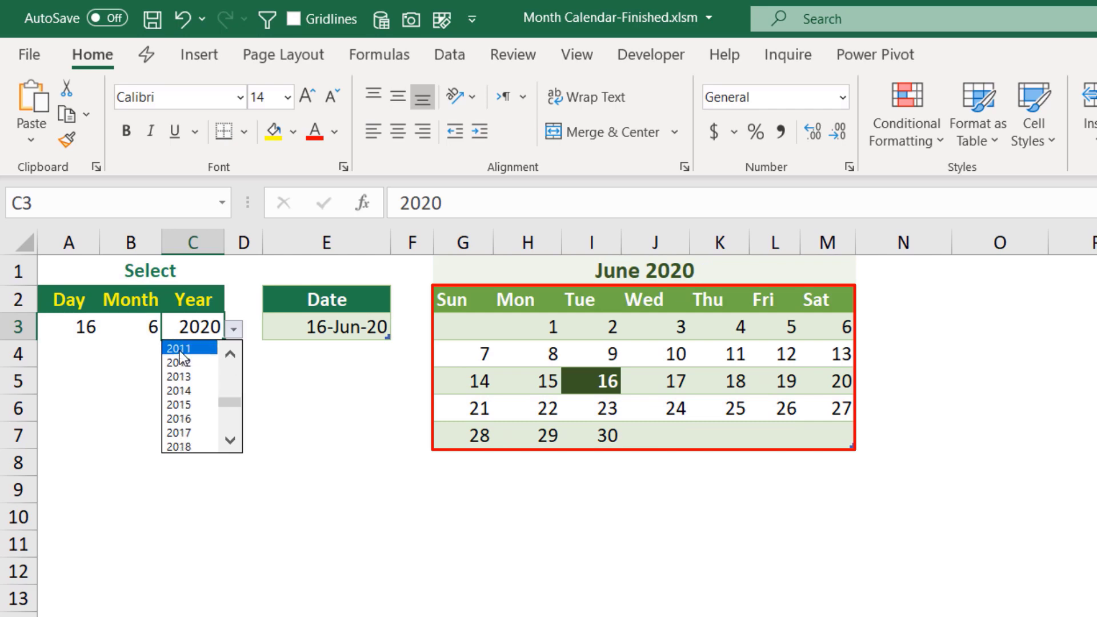
{"action": "left_click", "coordinate": [178, 348]}
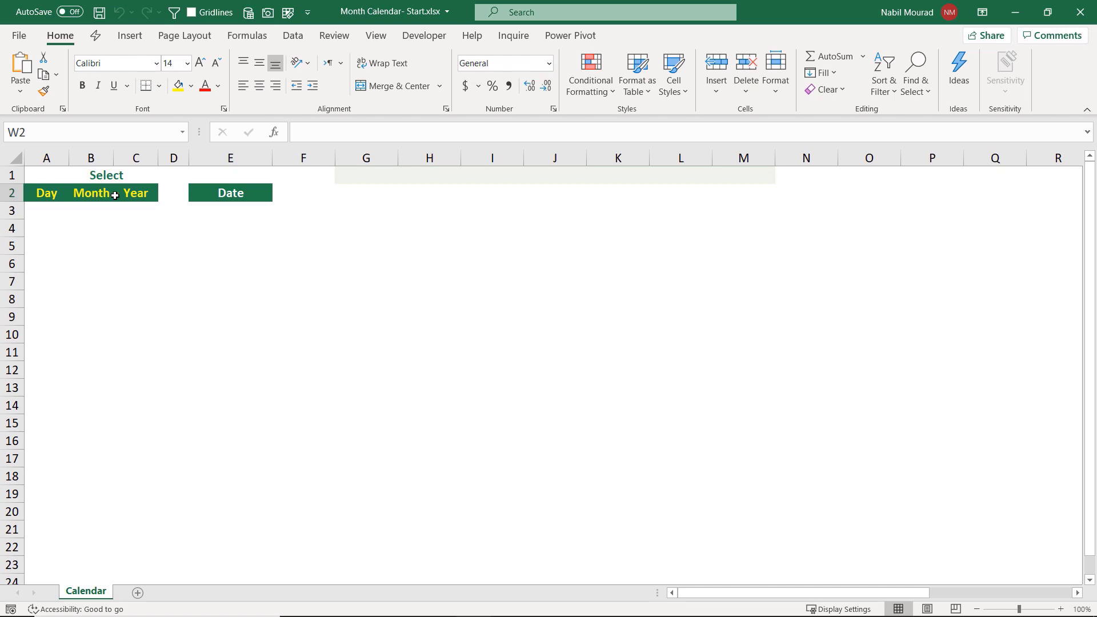
- Inspect the Day, Month, Year and Date header cells and the helper values in W1:Y1
{"action": "left_click", "coordinate": [218, 194]}
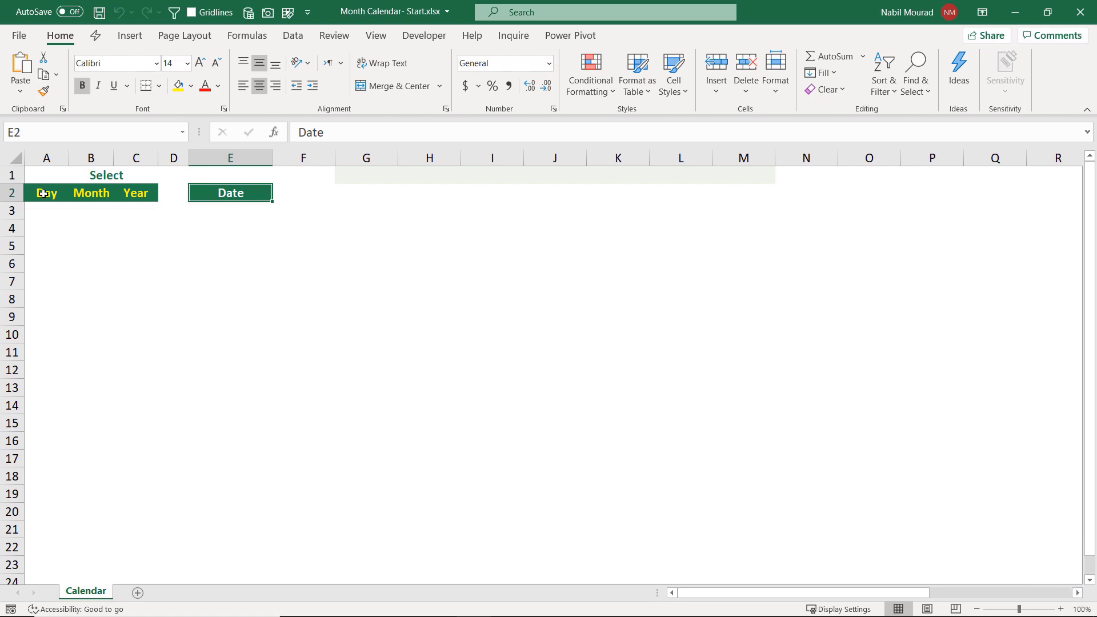
{"action": "left_click", "coordinate": [96, 194]}
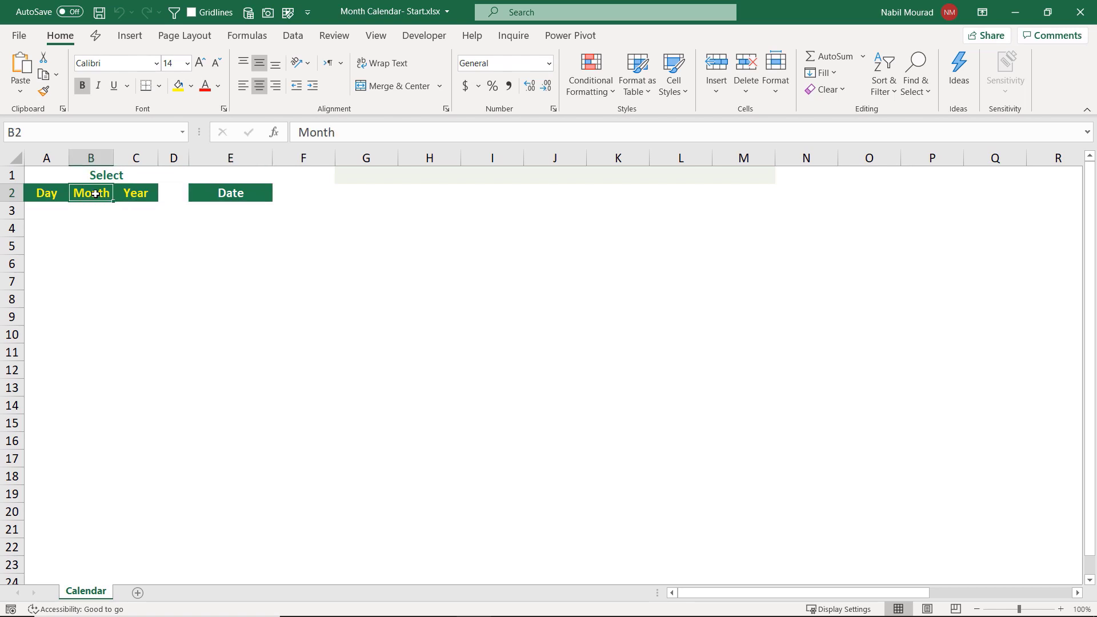
{"action": "left_click", "coordinate": [136, 195]}
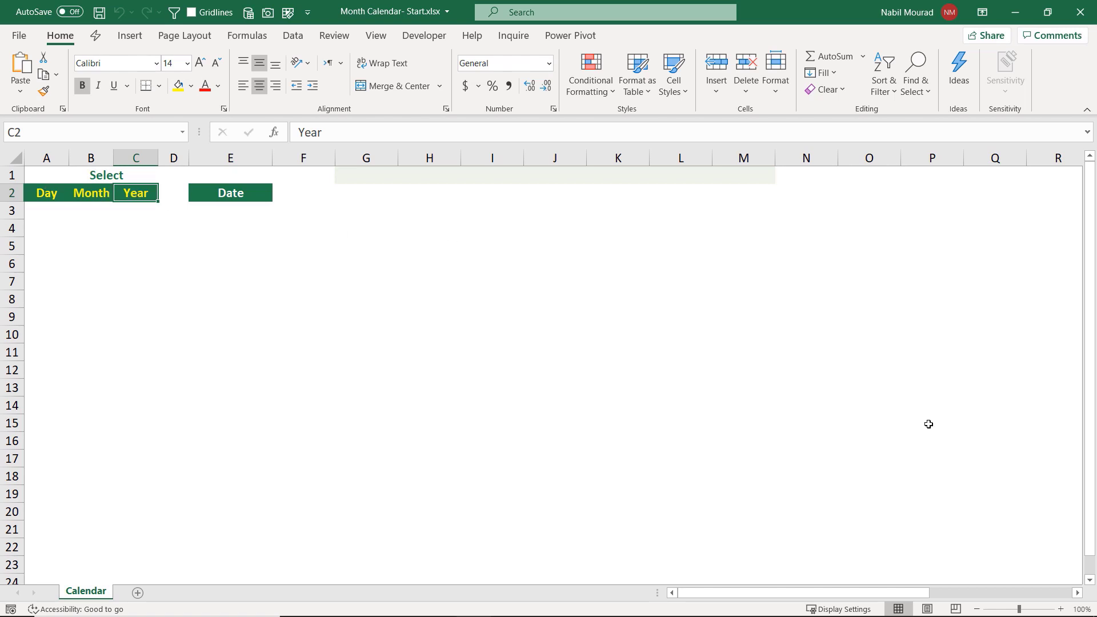
{"action": "scroll", "coordinate": [928, 424], "scroll_direction": "right", "scroll_amount": 2}
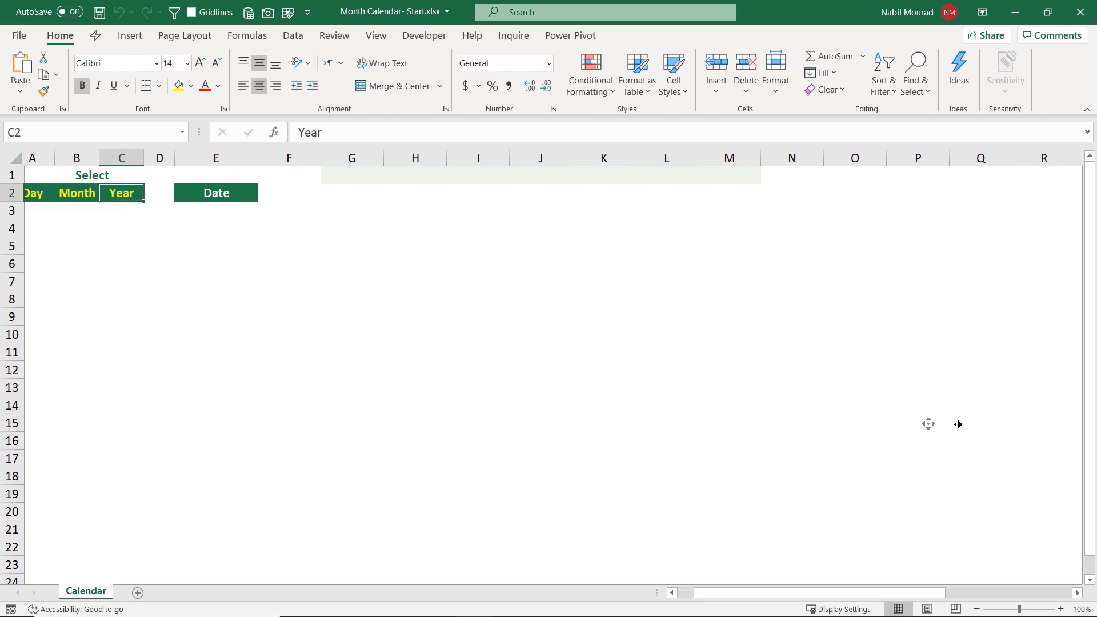
{"action": "scroll", "coordinate": [928, 424], "scroll_direction": "right", "scroll_amount": 10}
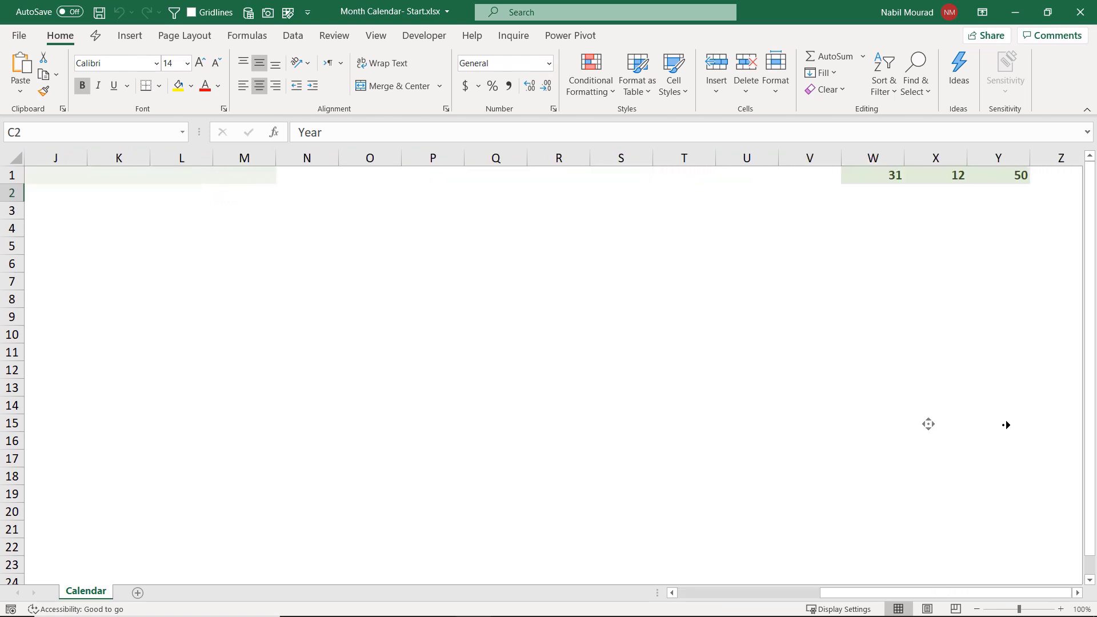
{"action": "left_click", "coordinate": [1001, 423]}
{"action": "left_click", "coordinate": [840, 178]}
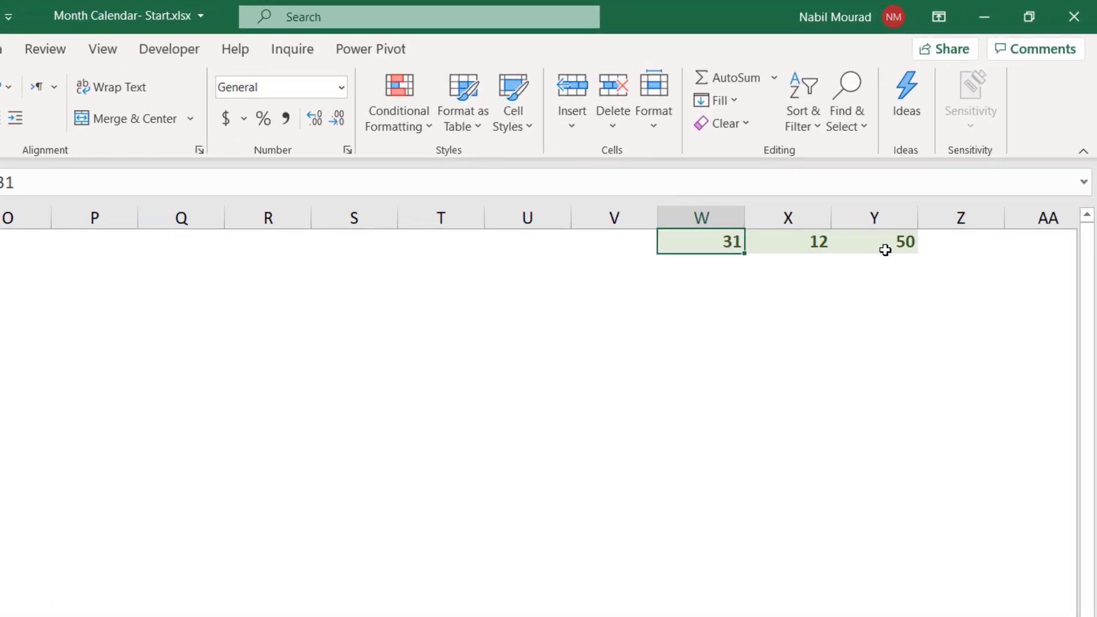
{"action": "left_click", "coordinate": [708, 264]}
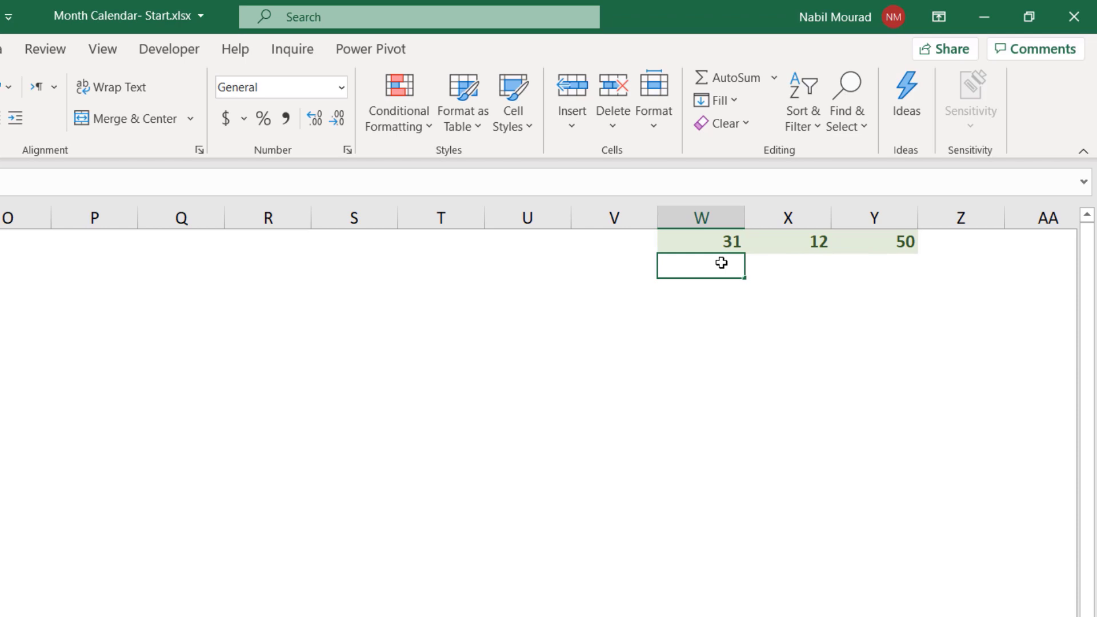
{"action": "type", "text": "1"}
{"action": "key", "text": "ctrl+Return"}
{"action": "left_click_drag", "start_coordinate": [743, 279], "coordinate": [742, 500]}
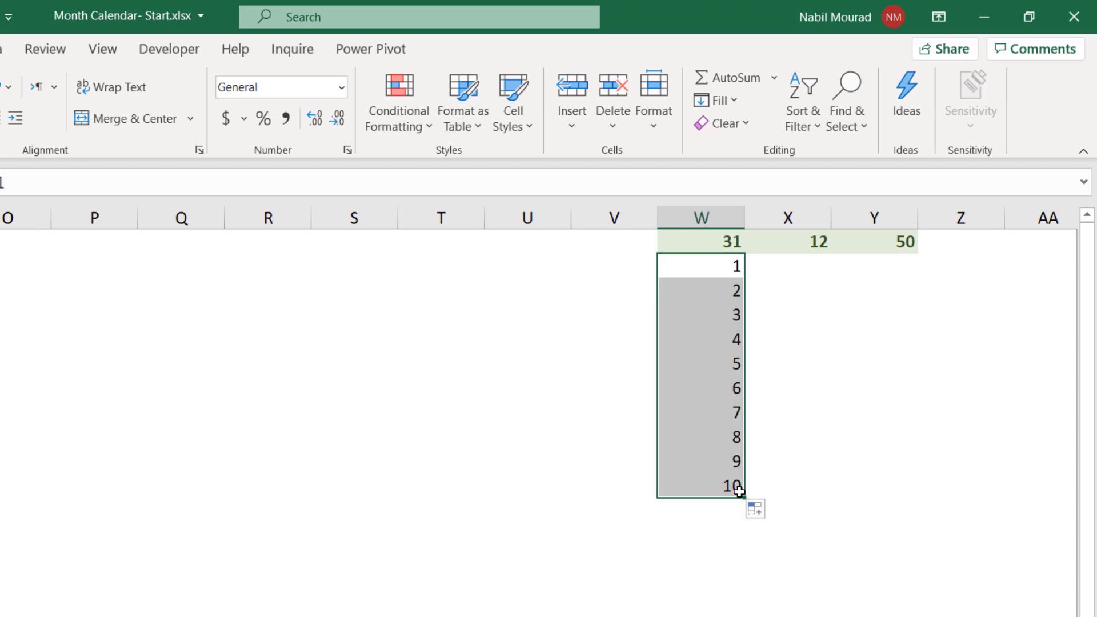
{"action": "key", "text": "Delete"}
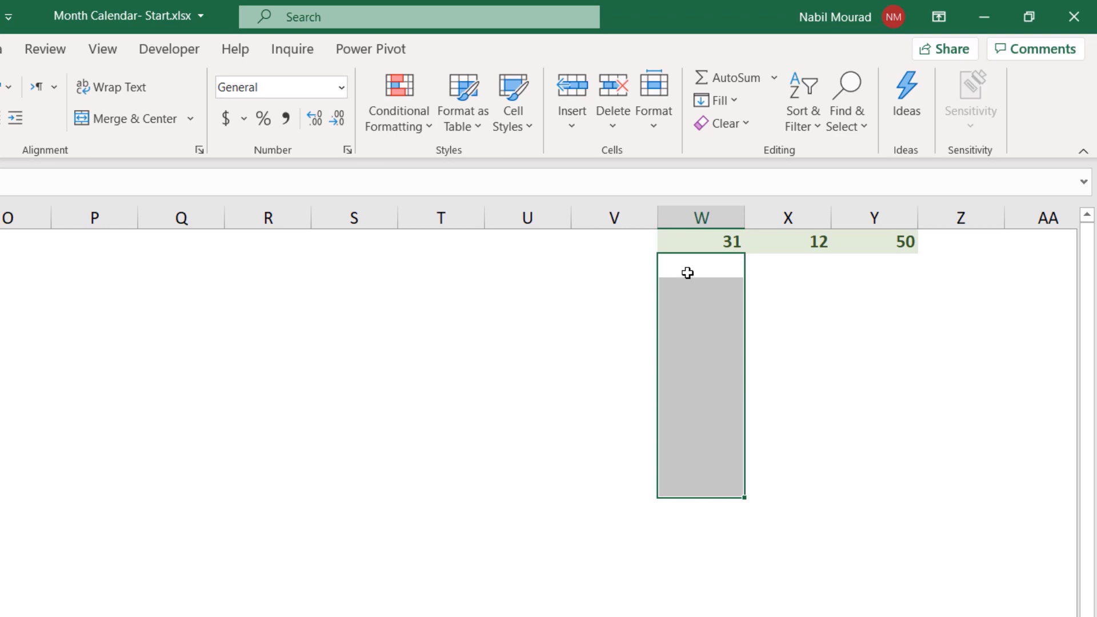
- Fill W2:Y2 with the formula =SEQUENCE(W1,1,1,1) so each column spills a number list
{"action": "left_click_drag", "start_coordinate": [687, 272], "coordinate": [853, 271]}
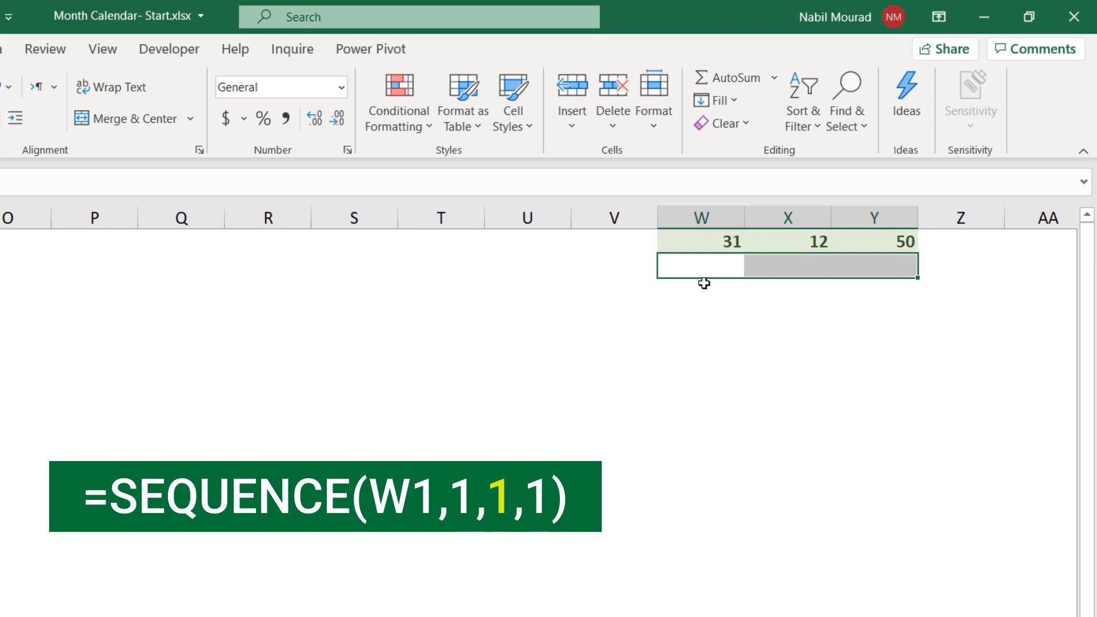
{"action": "type", "text": "=seq"}
{"action": "key", "text": "Tab"}
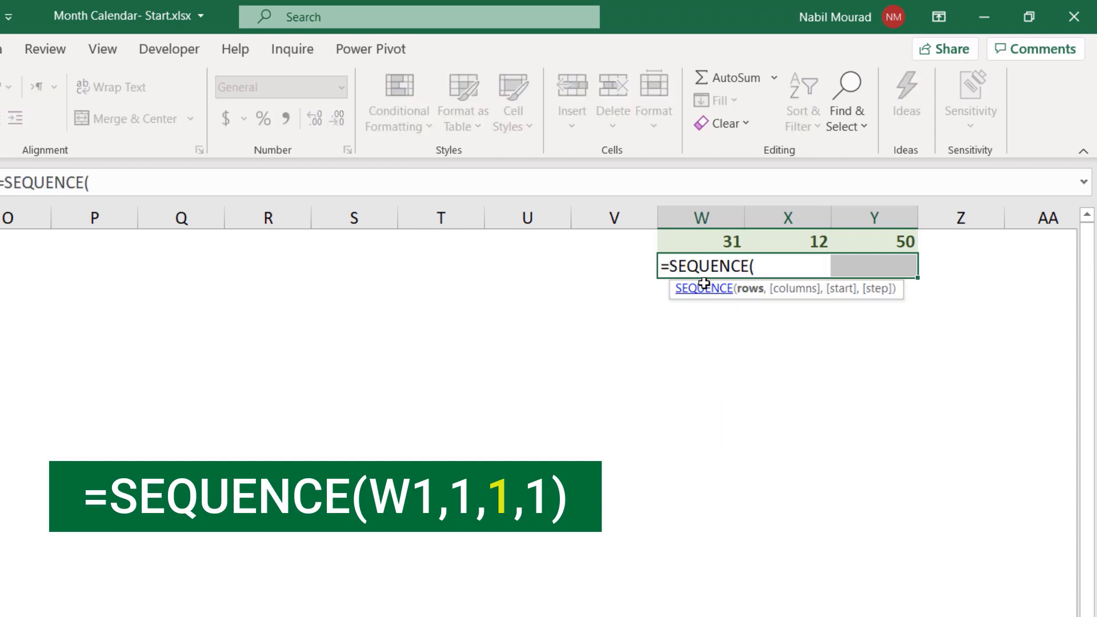
{"action": "left_click", "coordinate": [719, 247]}
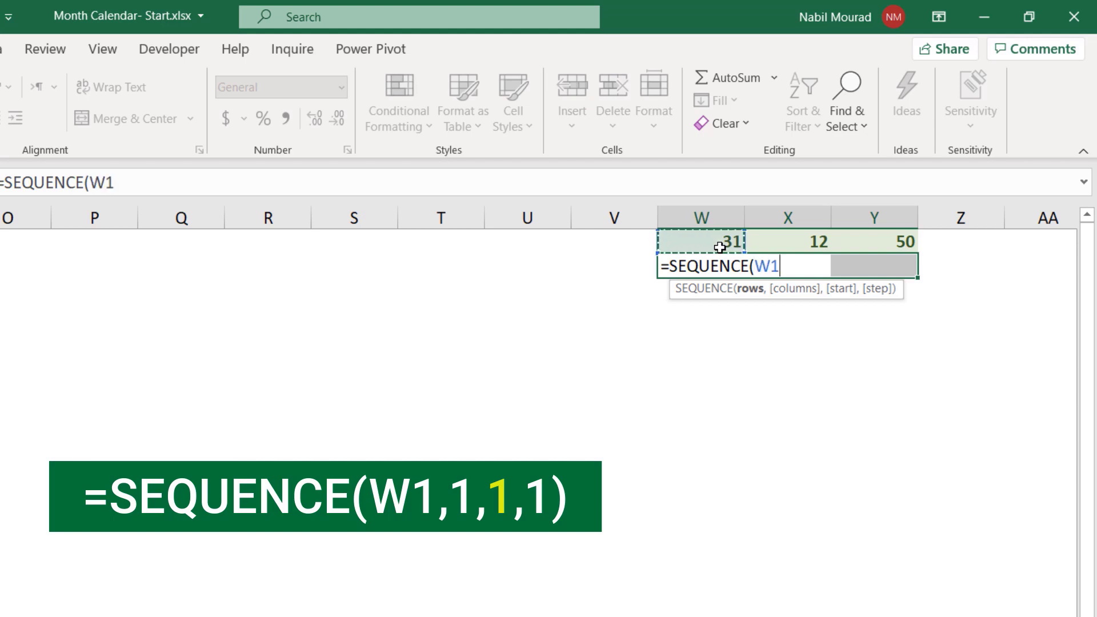
{"action": "type", "text": ","}
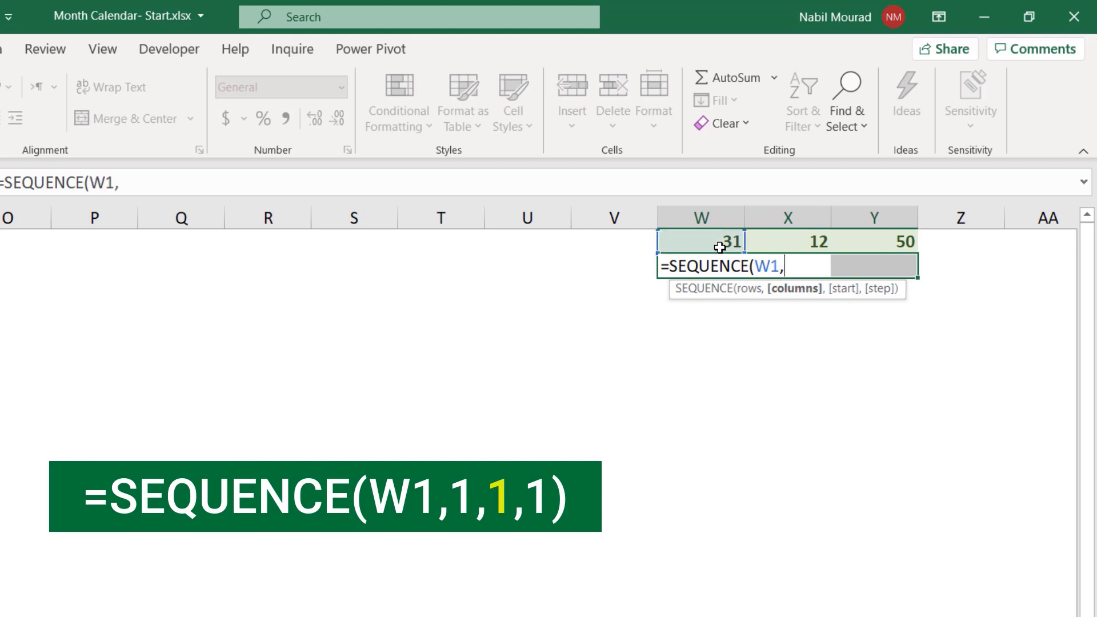
{"action": "type", "text": "1,"}
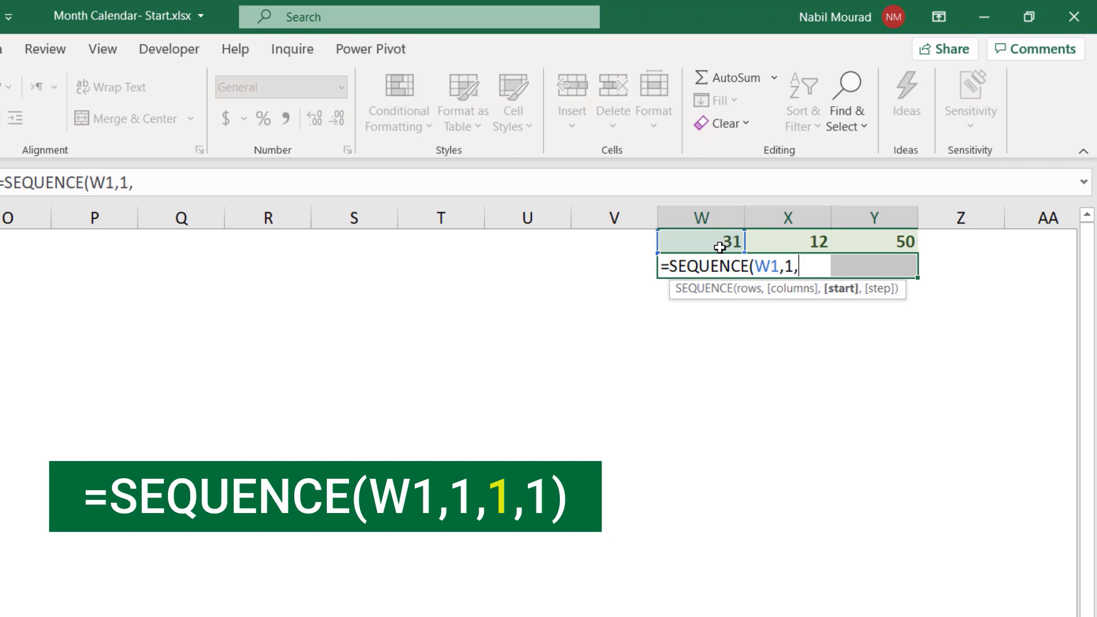
{"action": "type", "text": "1,1"}
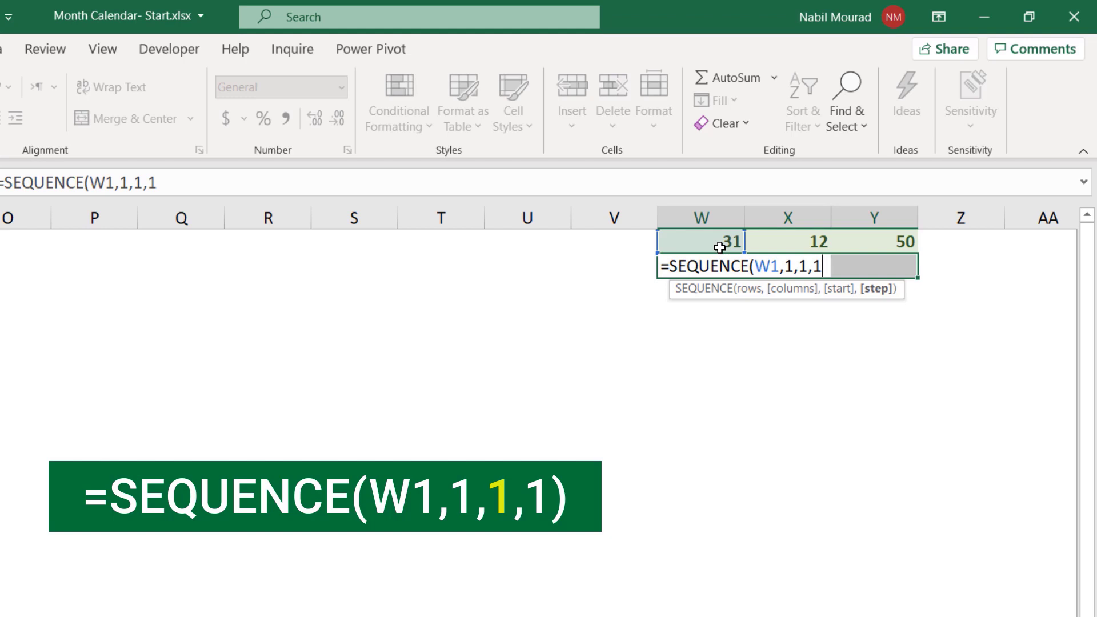
{"action": "type", "text": ")"}
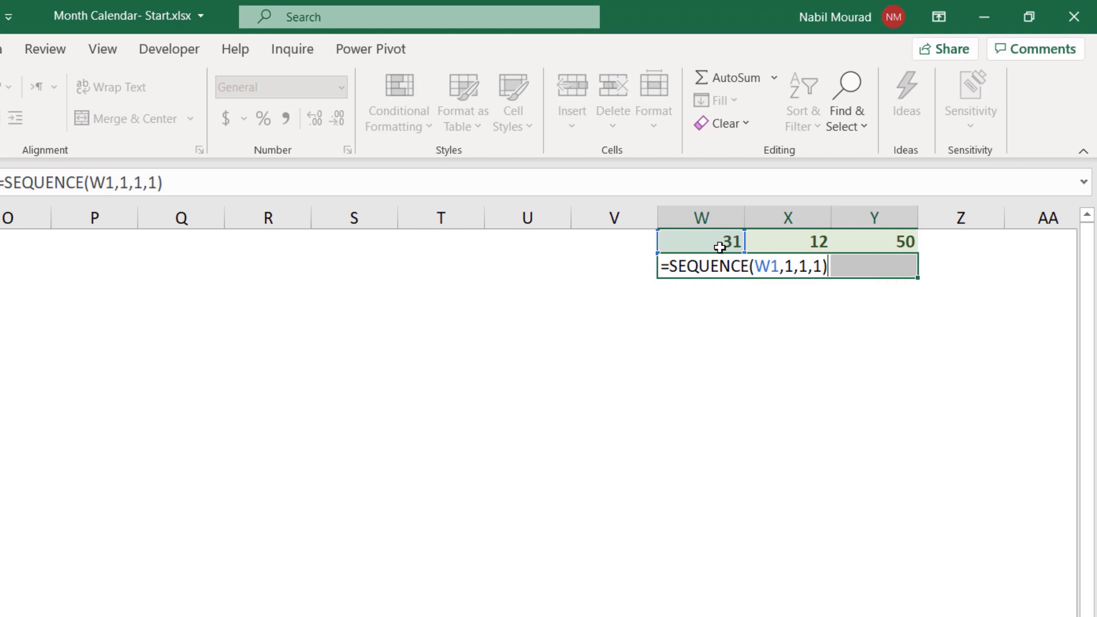
{"action": "key", "text": "ctrl+Return"}
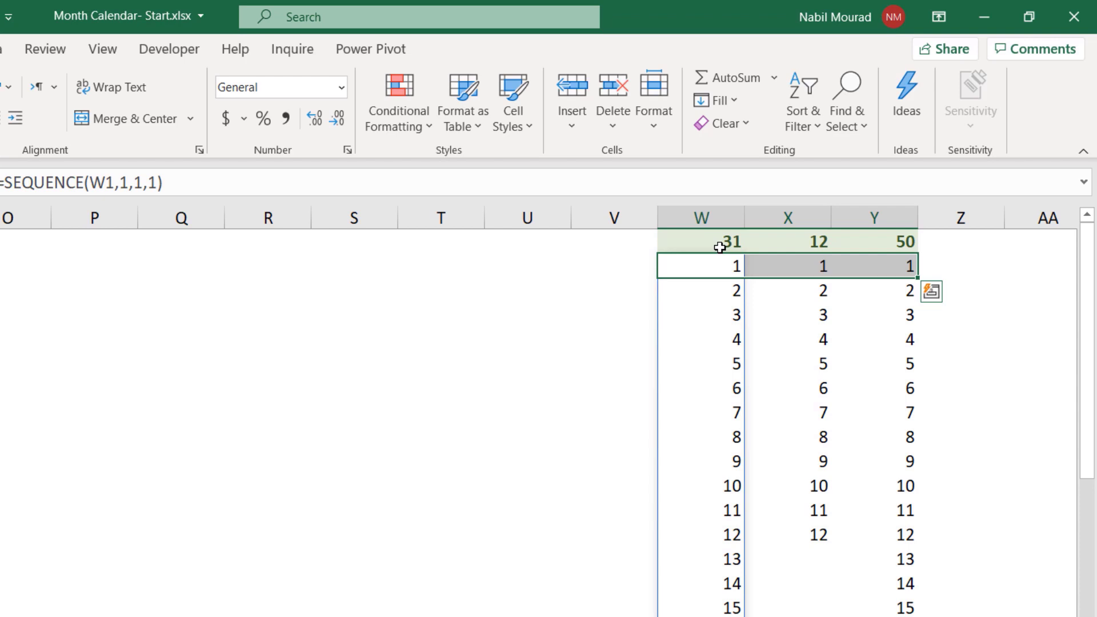
- Set the start argument of the year sequence formula in Y2 to 1985
{"action": "left_click", "coordinate": [721, 272]}
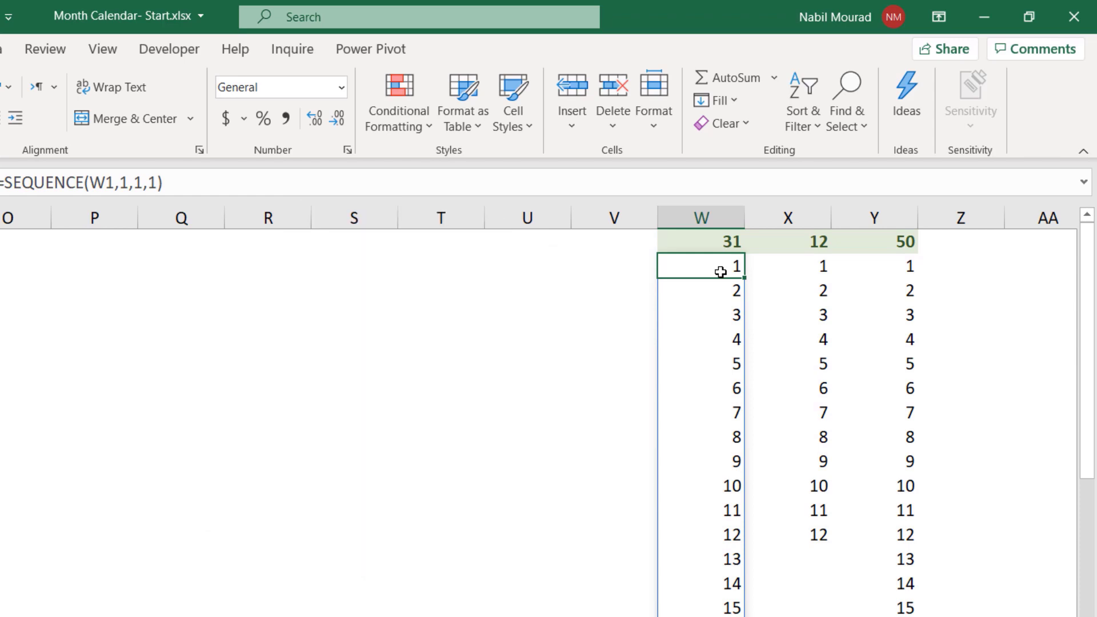
{"action": "left_click", "coordinate": [893, 268]}
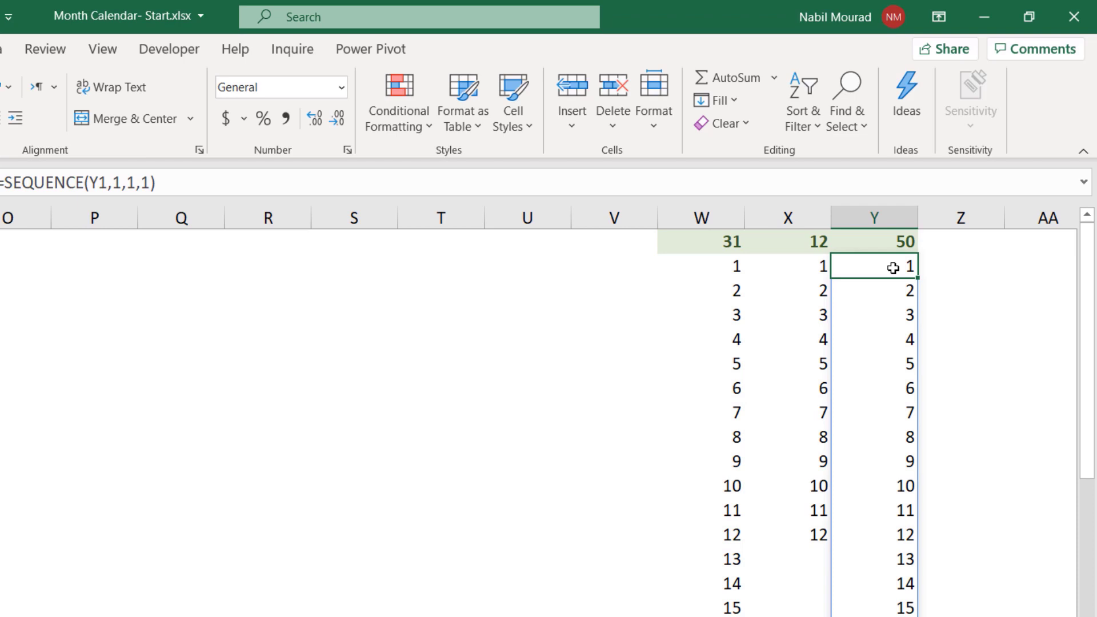
{"action": "key", "text": "F2"}
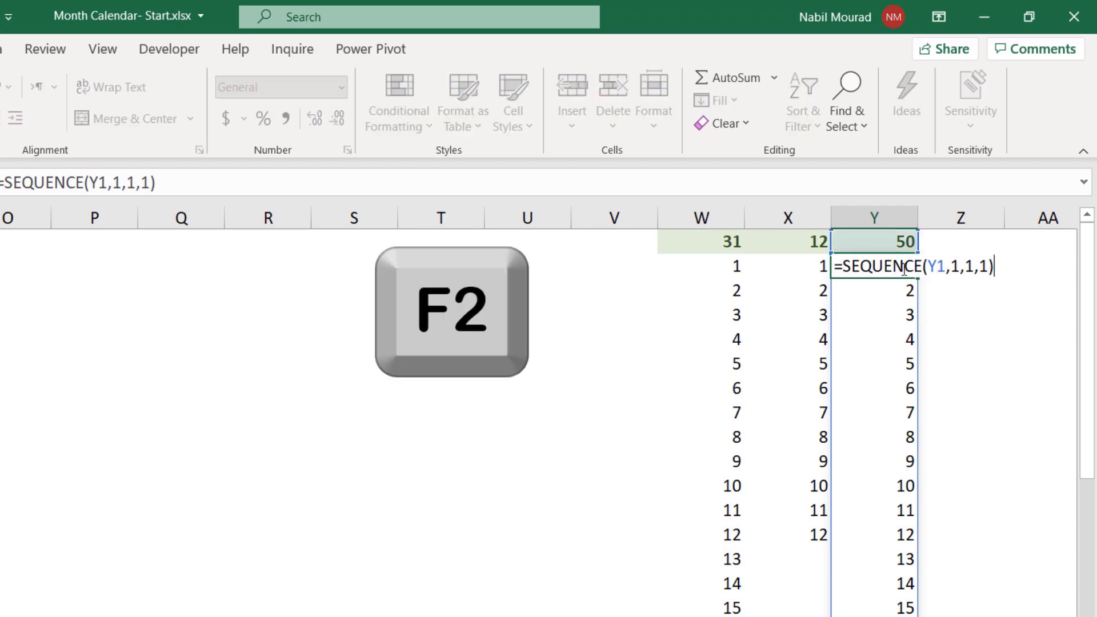
{"action": "double_click", "coordinate": [970, 263]}
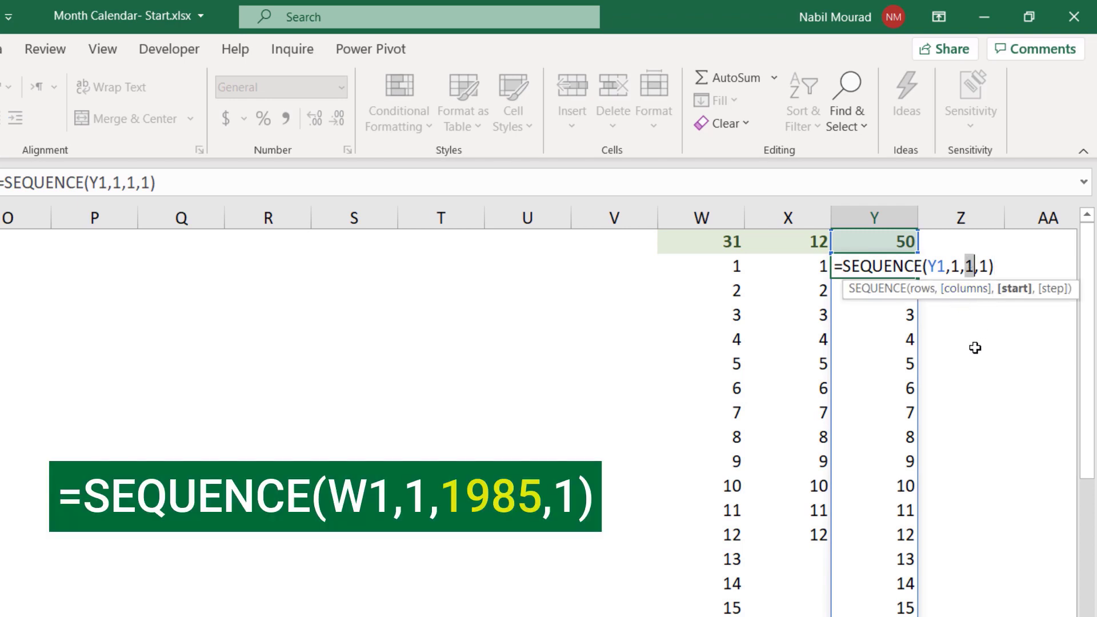
{"action": "type", "text": "1985"}
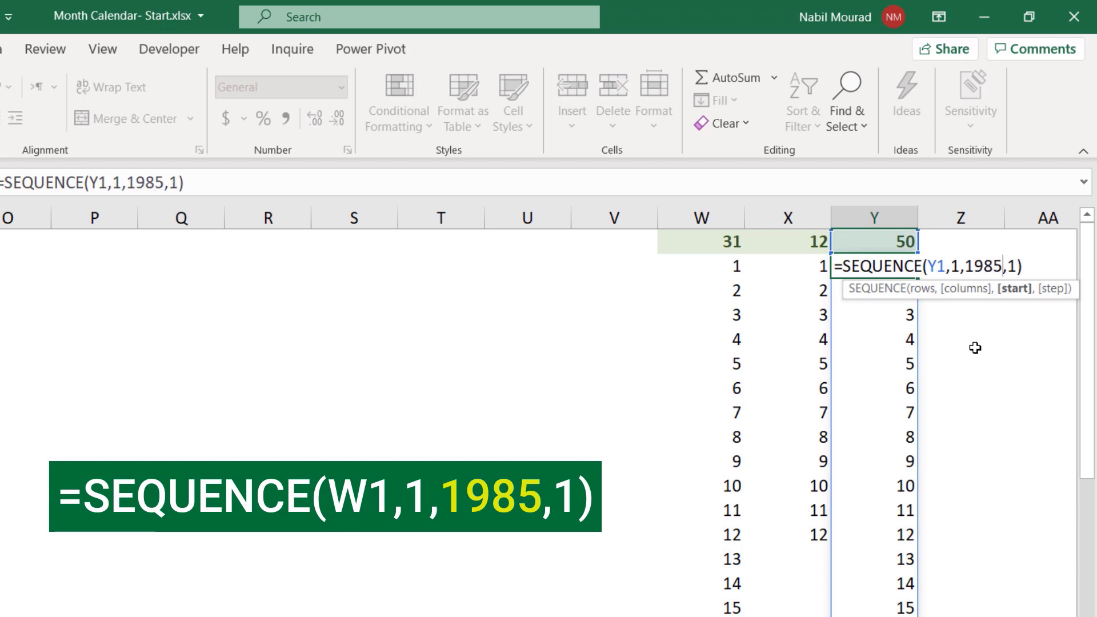
{"action": "key", "text": "Return"}
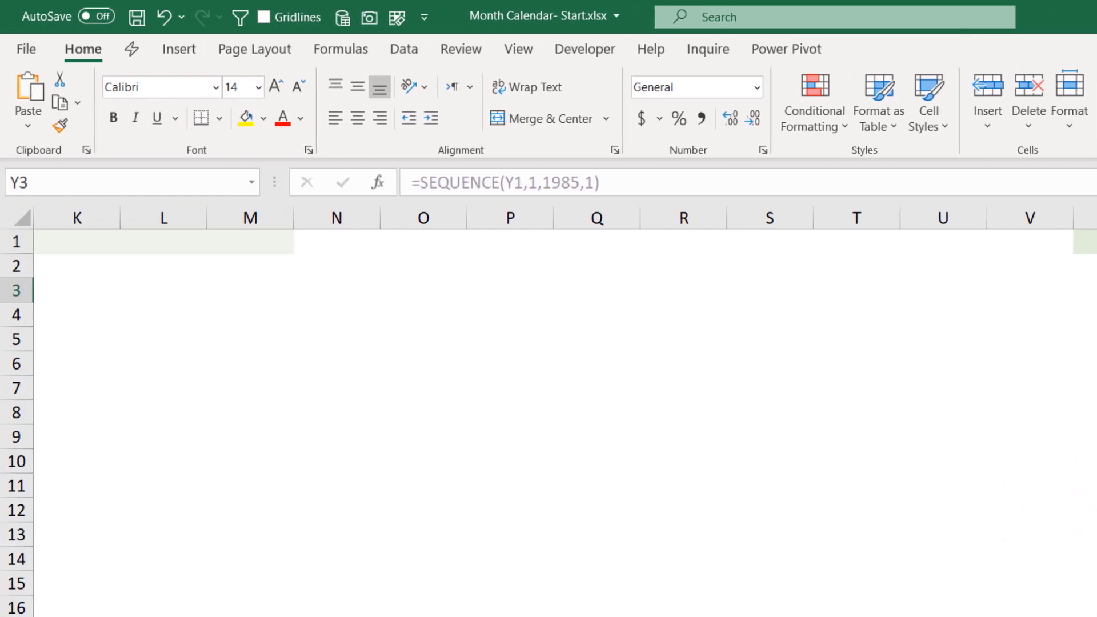
- Add list data validation to A3:C3 using the spilled range =W2# as the source
{"action": "scroll", "coordinate": [549, 412], "scroll_direction": "left", "scroll_amount": 5}
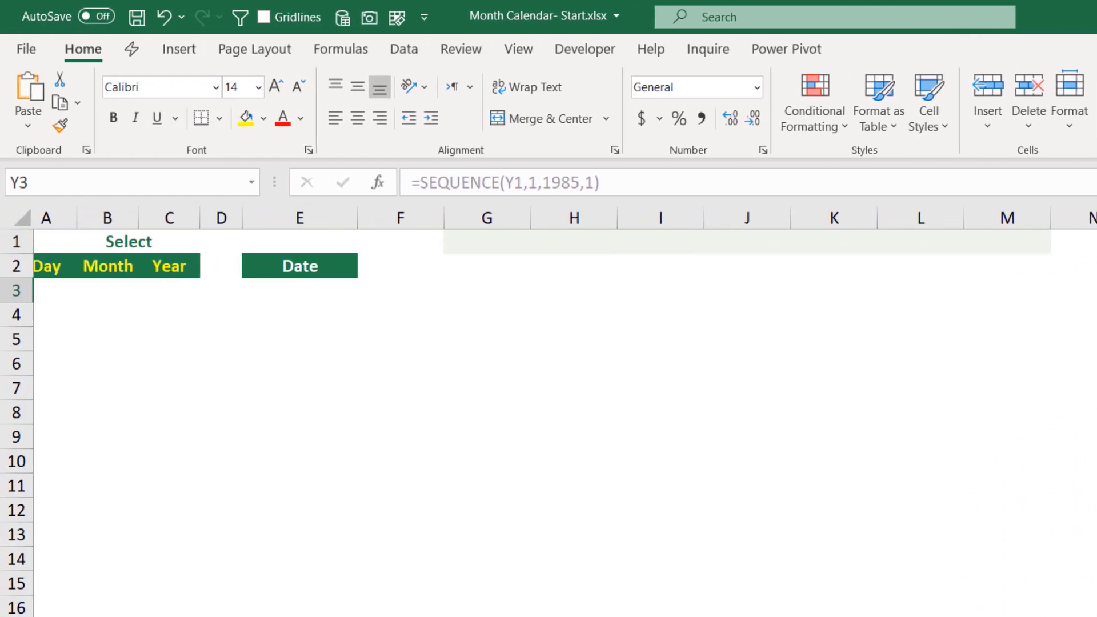
{"action": "left_click", "coordinate": [54, 292]}
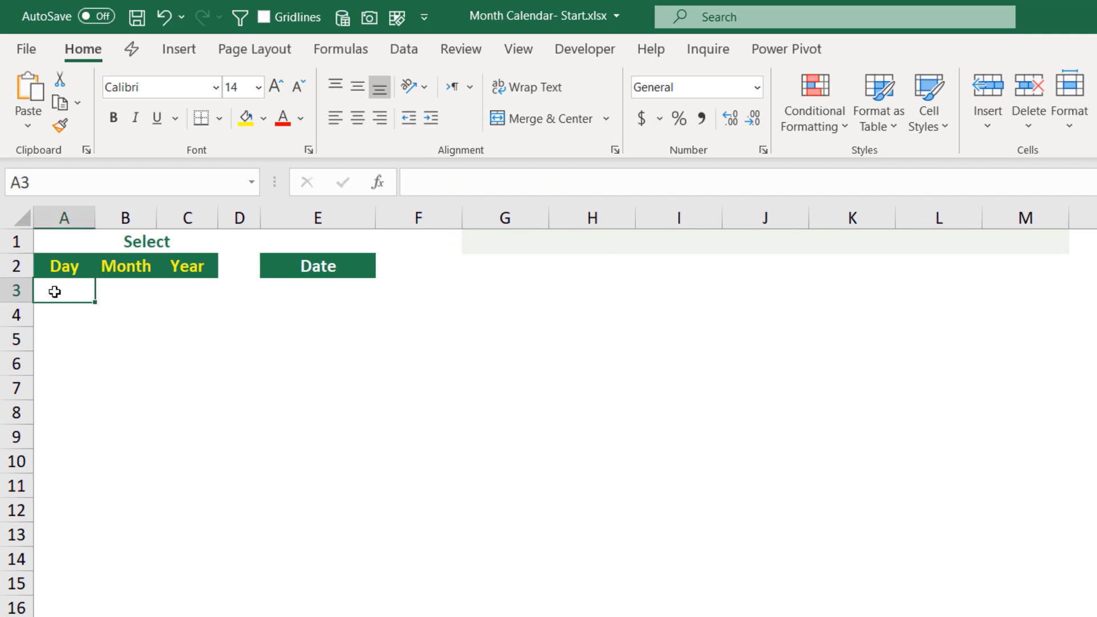
{"action": "left_click_drag", "start_coordinate": [54, 292], "coordinate": [175, 292]}
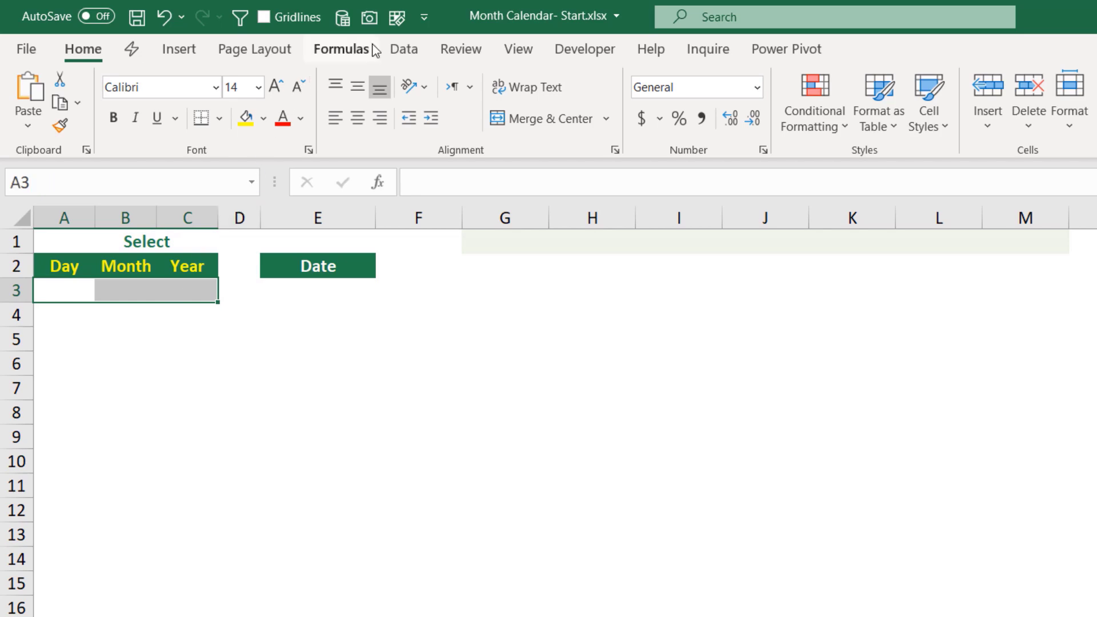
{"action": "left_click", "coordinate": [404, 48]}
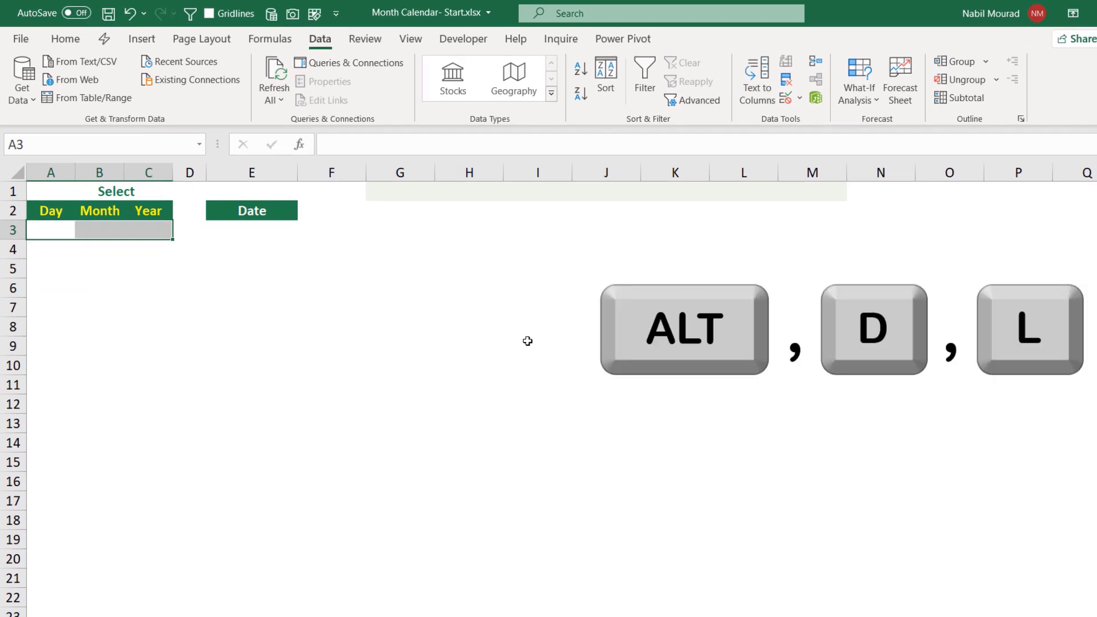
{"action": "key", "text": "alt+d"}
{"action": "key", "text": "l"}
{"action": "key", "text": "l"}
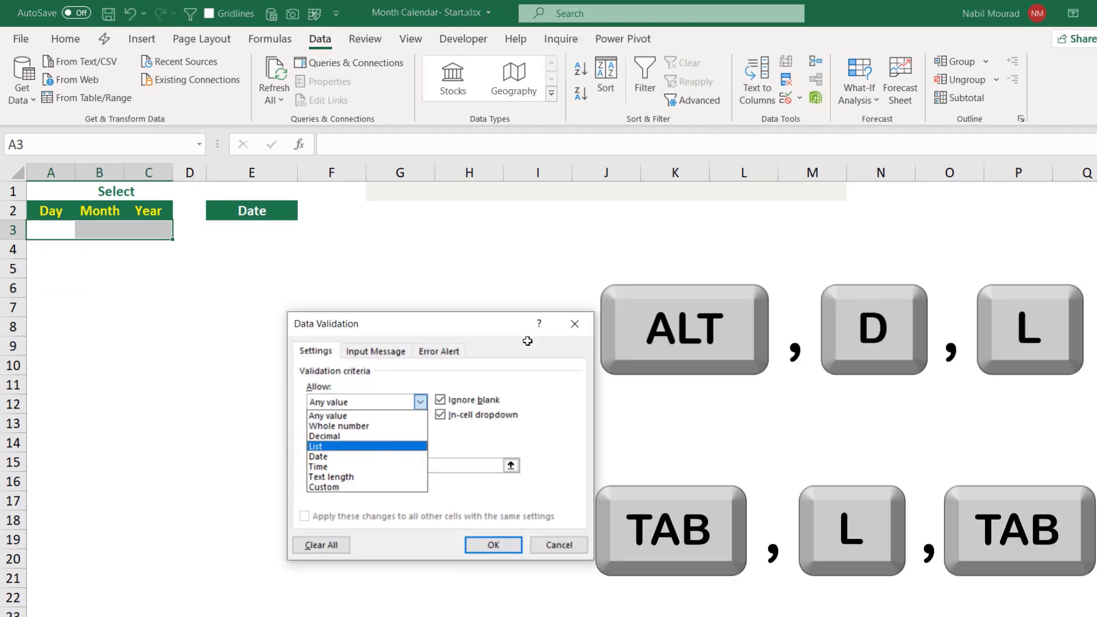
{"action": "key", "text": "Tab"}
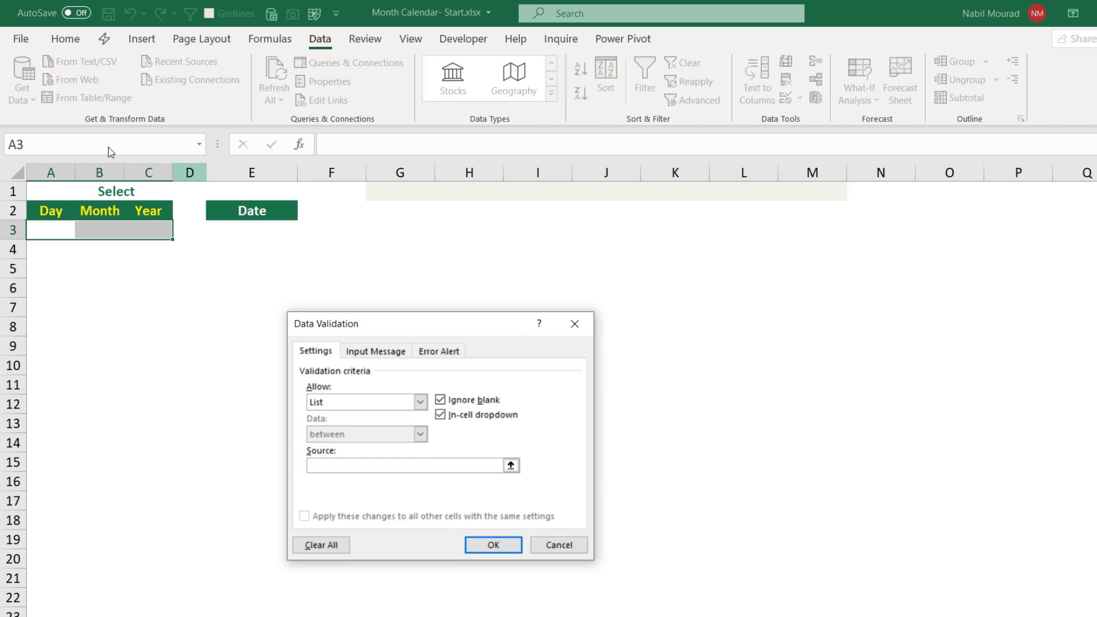
{"action": "left_click_drag", "start_coordinate": [375, 320], "coordinate": [365, 252]}
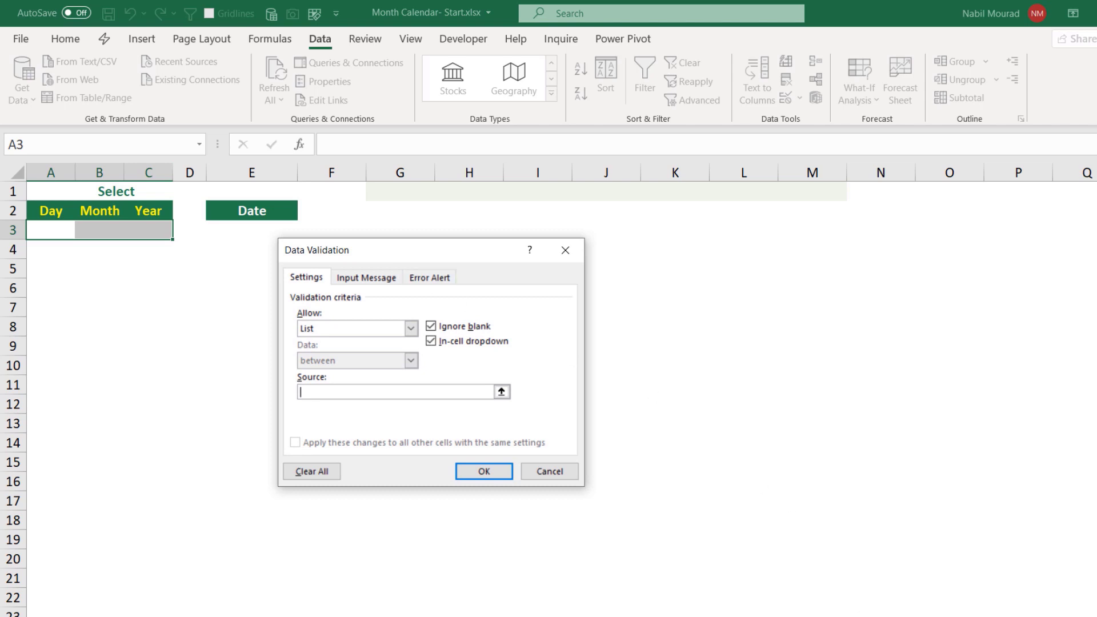
{"action": "scroll", "coordinate": [940, 210], "scroll_direction": "right", "scroll_amount": 6}
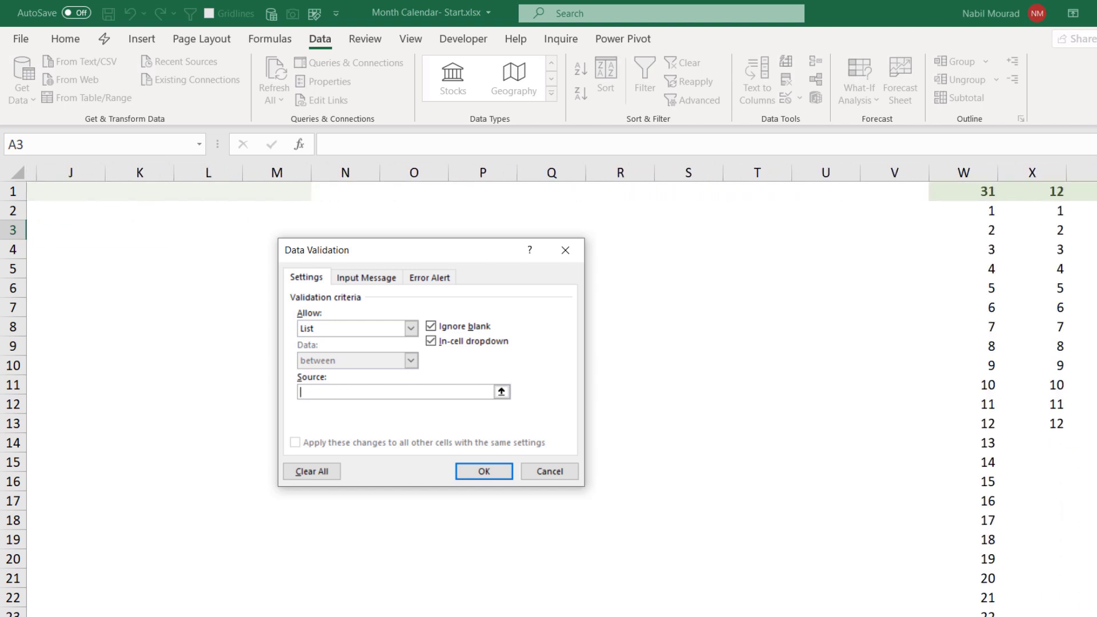
{"action": "left_click", "coordinate": [940, 210]}
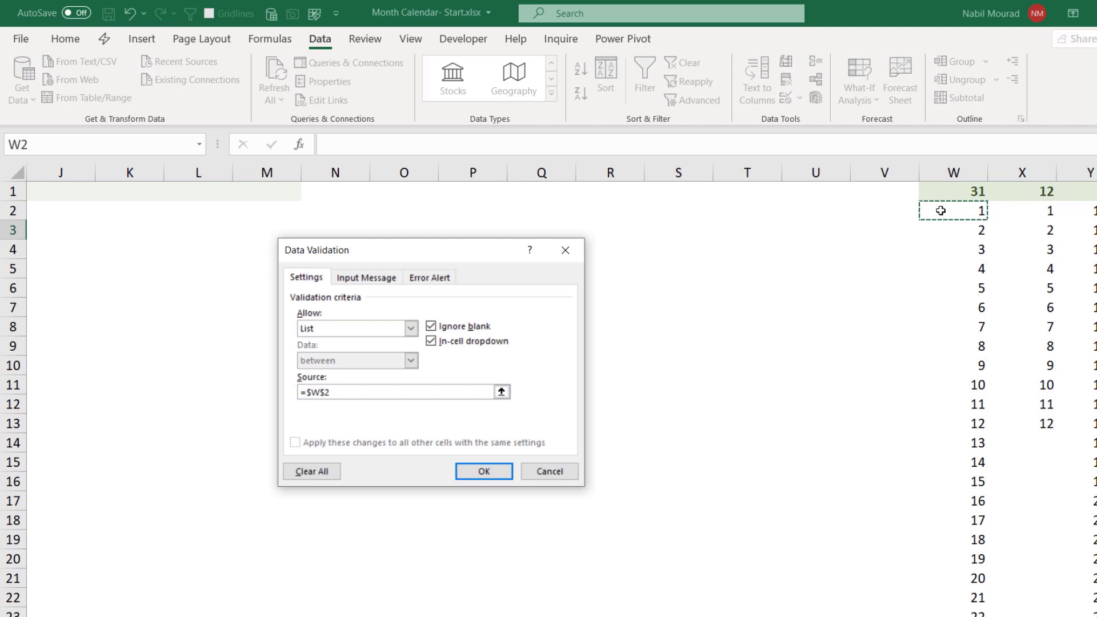
{"action": "key", "text": "F4"}
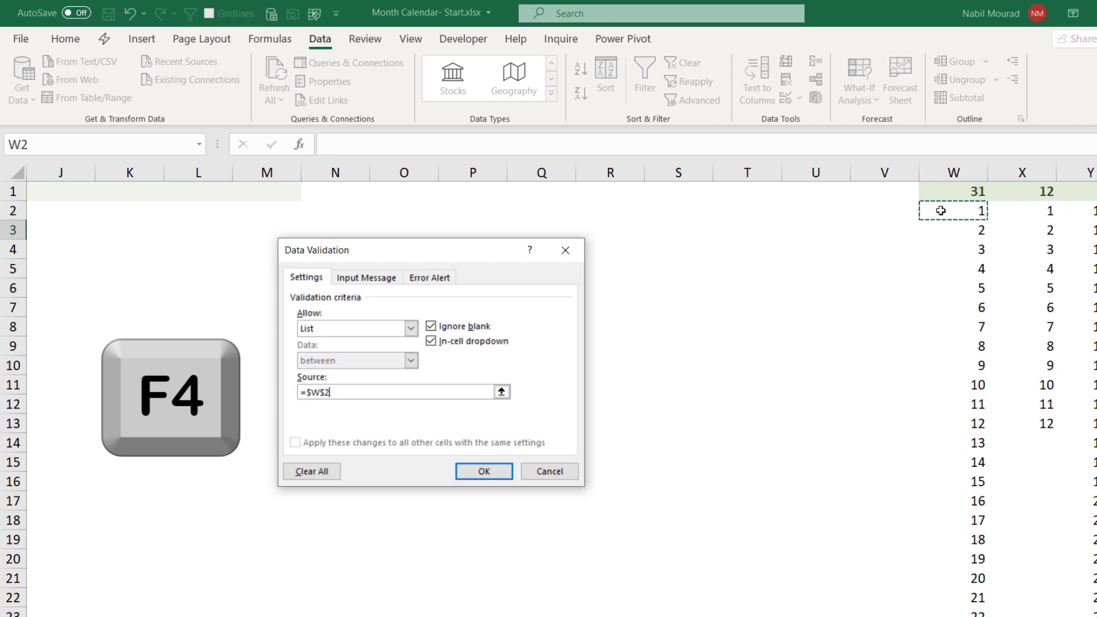
{"action": "key", "text": "F4"}
{"action": "key", "text": "F4"}
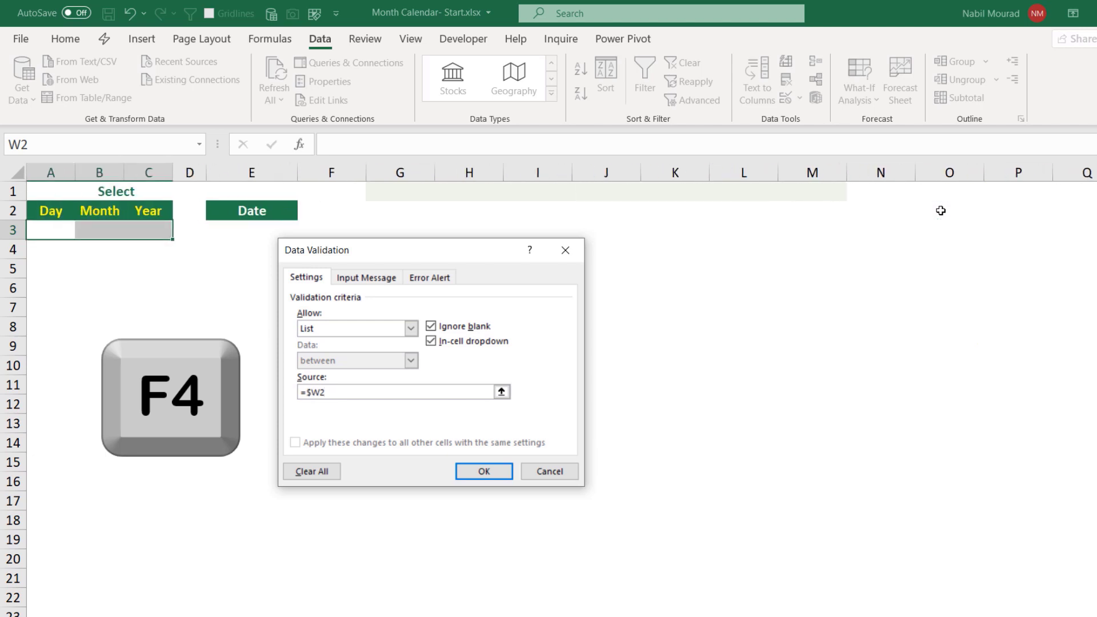
{"action": "key", "text": "F4"}
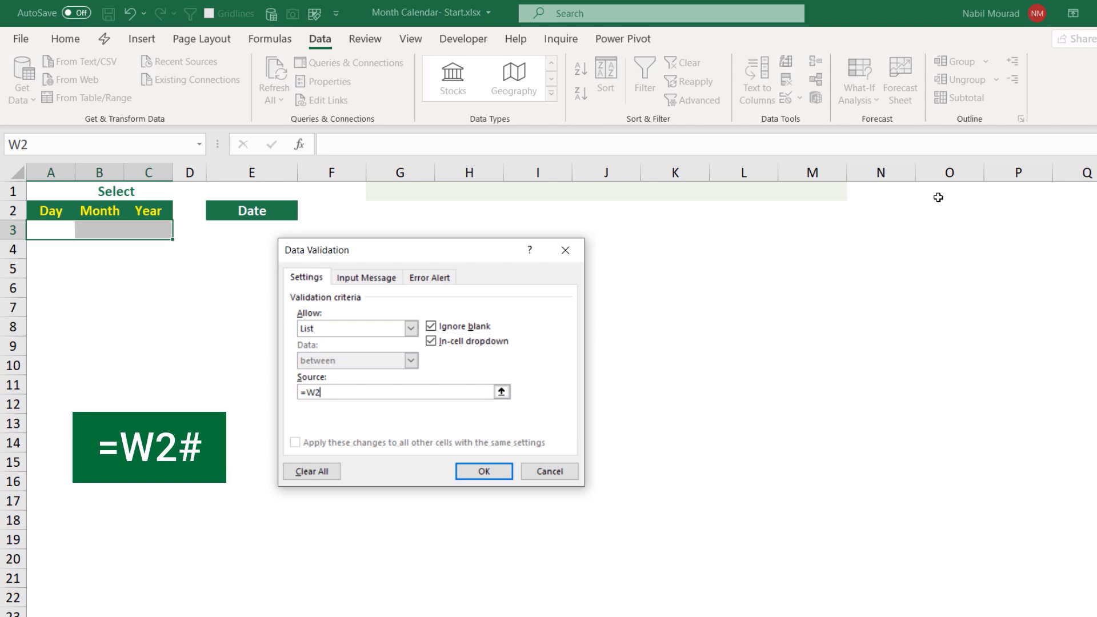
{"action": "type", "text": "#"}
{"action": "key", "text": "Return"}
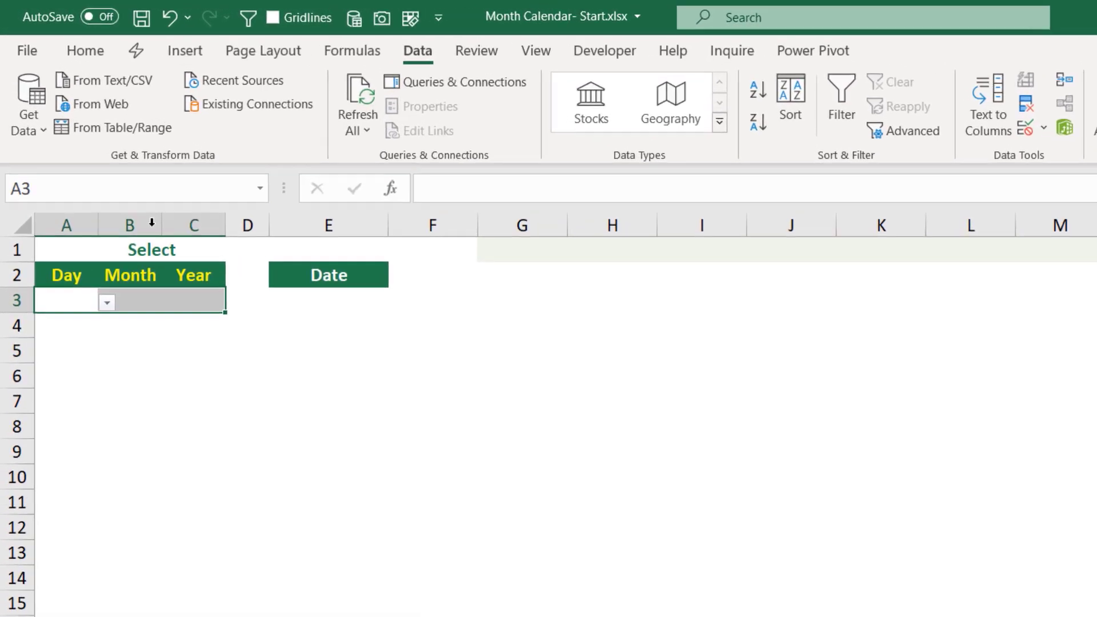
- Pick day 28 from the Day dropdown in A3
{"action": "left_click", "coordinate": [107, 303]}
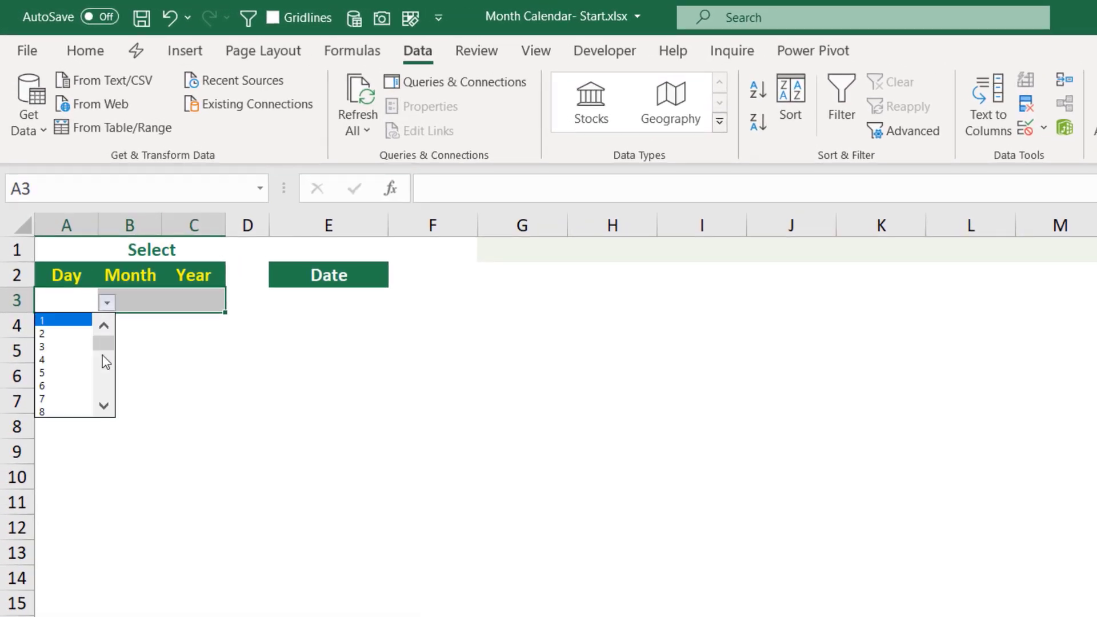
{"action": "left_click", "coordinate": [103, 373]}
{"action": "left_click", "coordinate": [108, 386]}
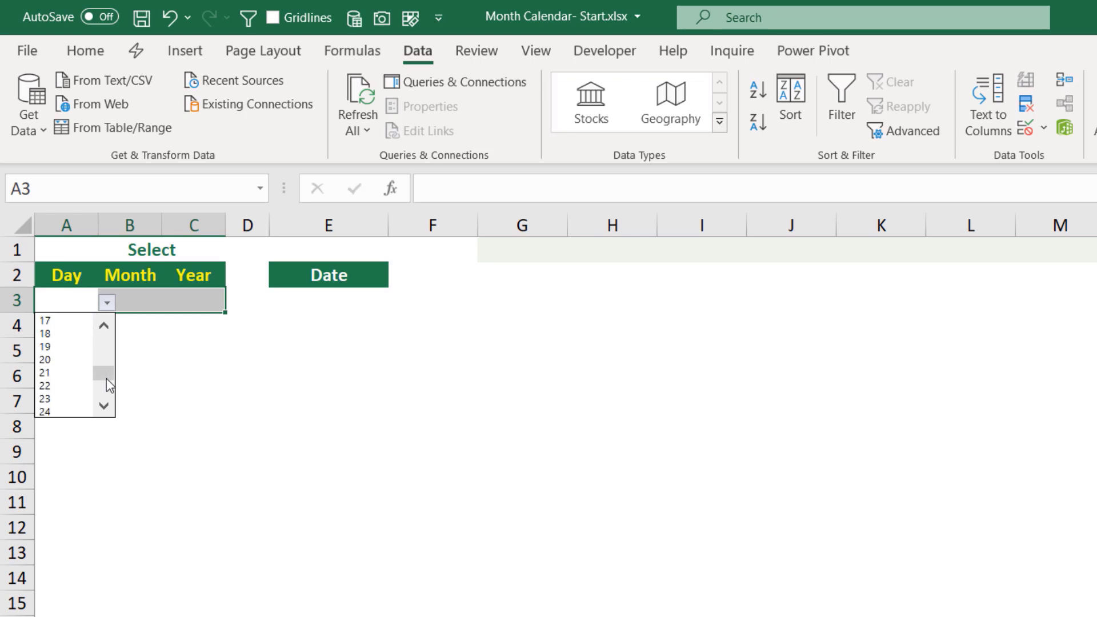
{"action": "left_click_drag", "start_coordinate": [107, 379], "coordinate": [106, 389]}
{"action": "left_click", "coordinate": [104, 406]}
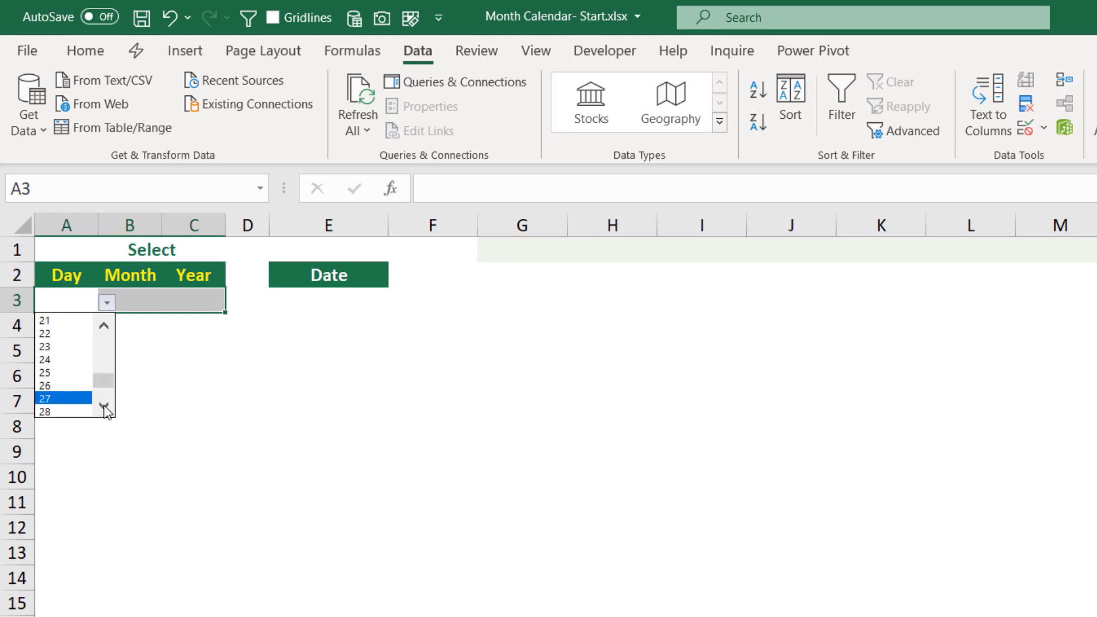
{"action": "left_click", "coordinate": [71, 412]}
- Pick month 10 and year 2020 from the Month and Year dropdowns
{"action": "left_click", "coordinate": [132, 302]}
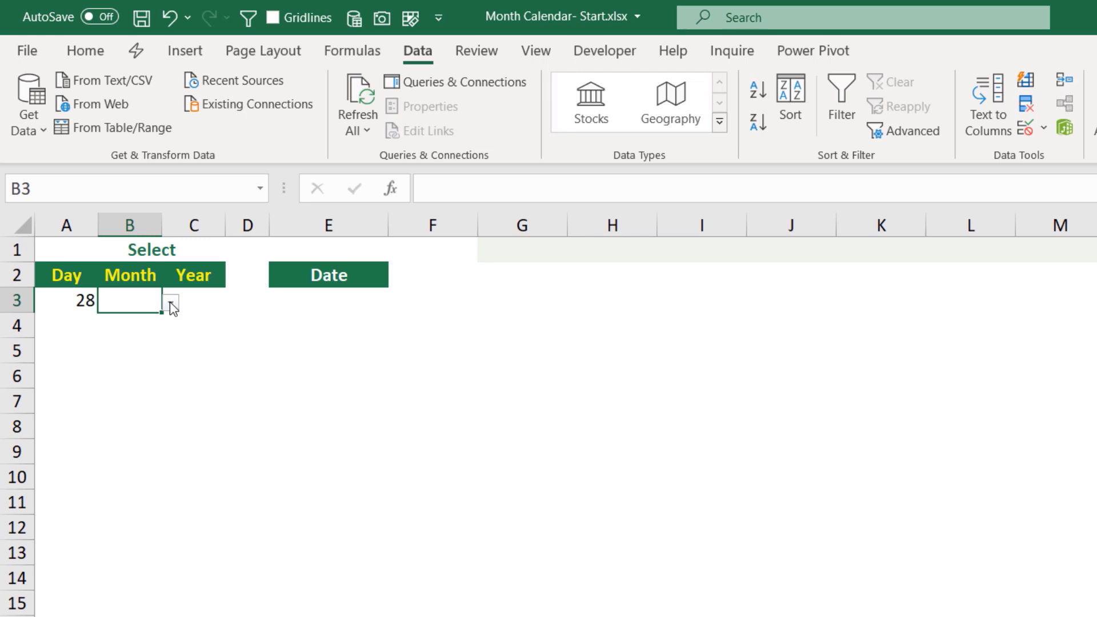
{"action": "left_click", "coordinate": [172, 308]}
{"action": "left_click_drag", "start_coordinate": [167, 365], "coordinate": [170, 392]}
{"action": "left_click", "coordinate": [120, 386]}
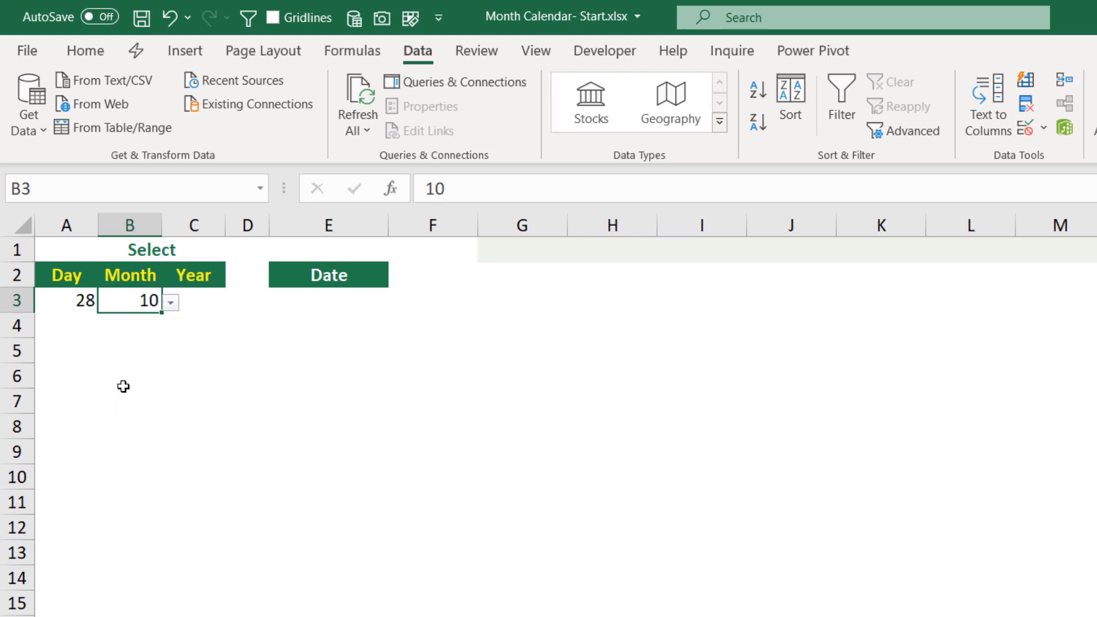
{"action": "left_click", "coordinate": [201, 301]}
{"action": "left_click", "coordinate": [235, 303]}
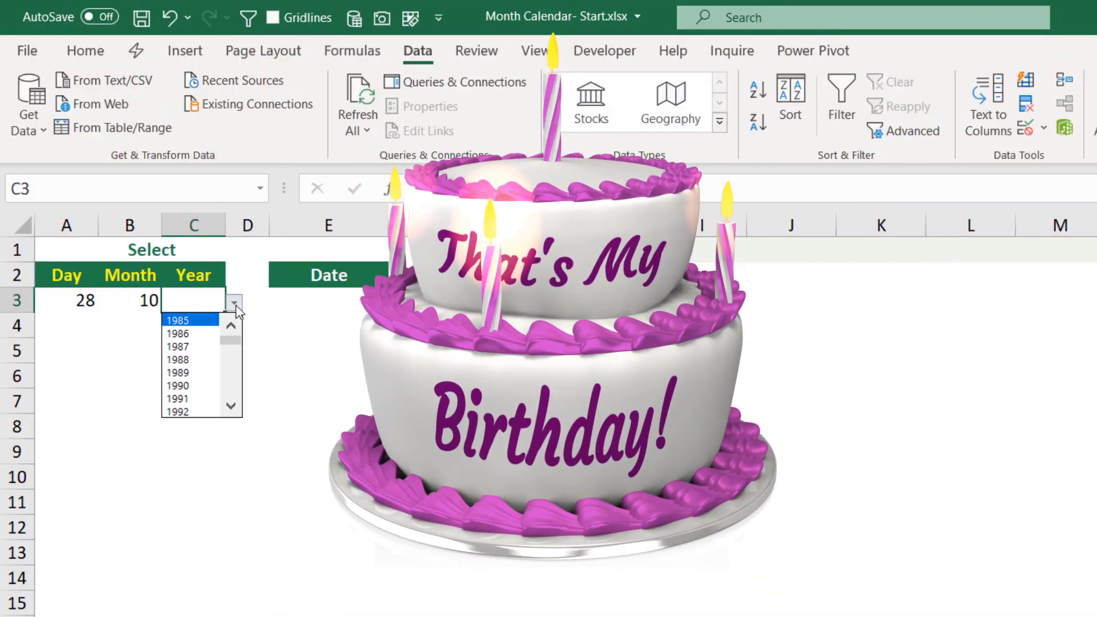
{"action": "left_click", "coordinate": [229, 372]}
{"action": "left_click", "coordinate": [229, 372]}
{"action": "left_click", "coordinate": [228, 372]}
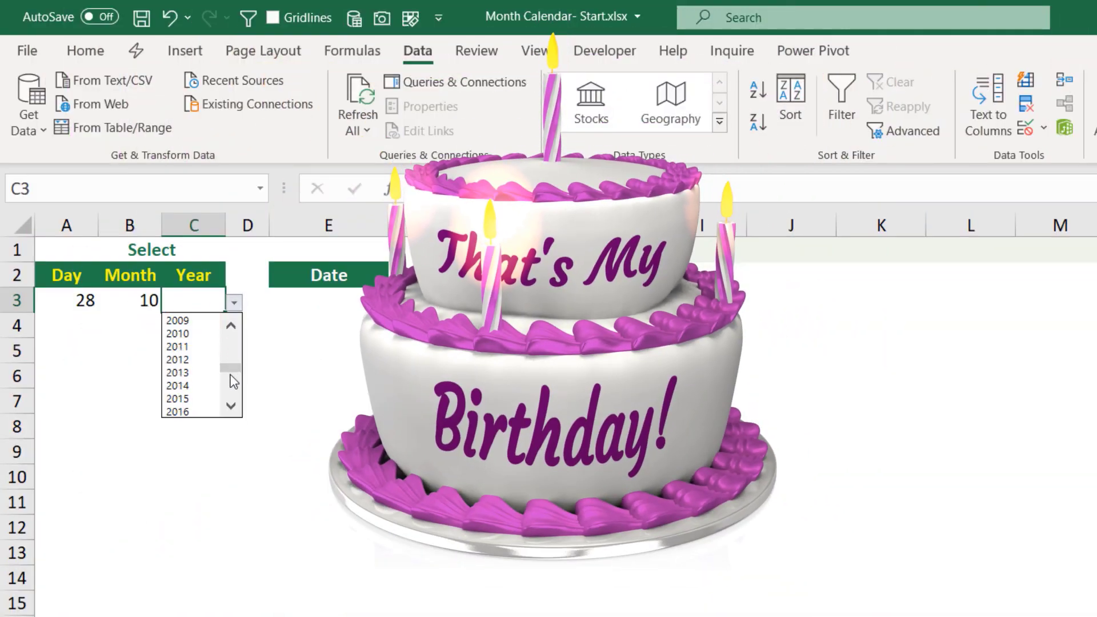
{"action": "left_click", "coordinate": [231, 384]}
{"action": "left_click", "coordinate": [177, 407]}
- Enter =DATE(C3,B3,A3) in E3 and apply a date format to it
{"action": "left_click", "coordinate": [301, 297]}
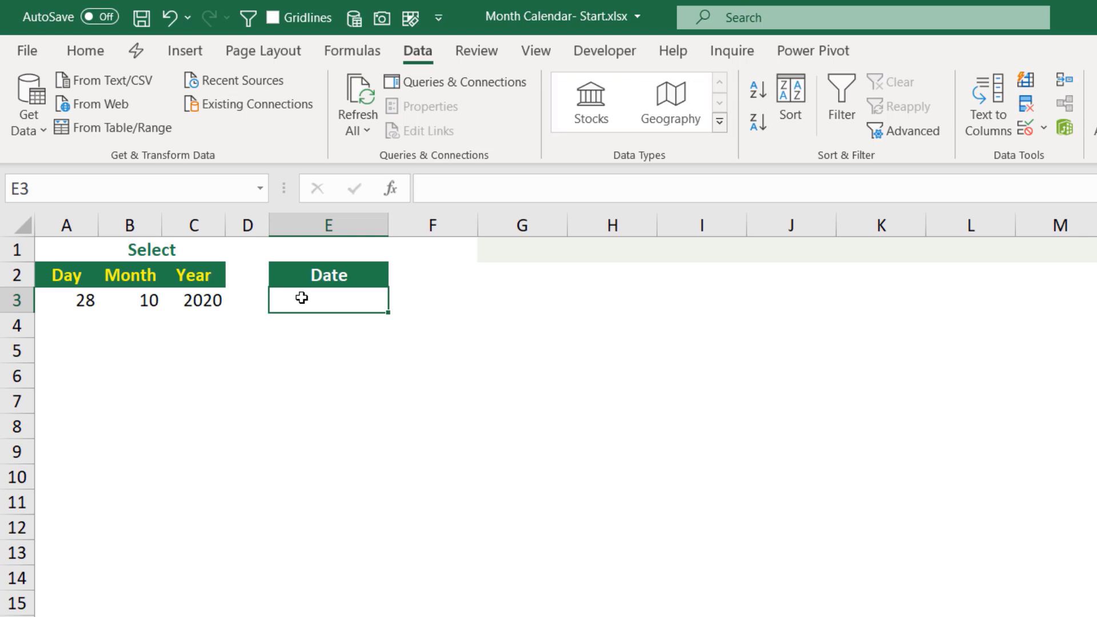
{"action": "type", "text": "=dat"}
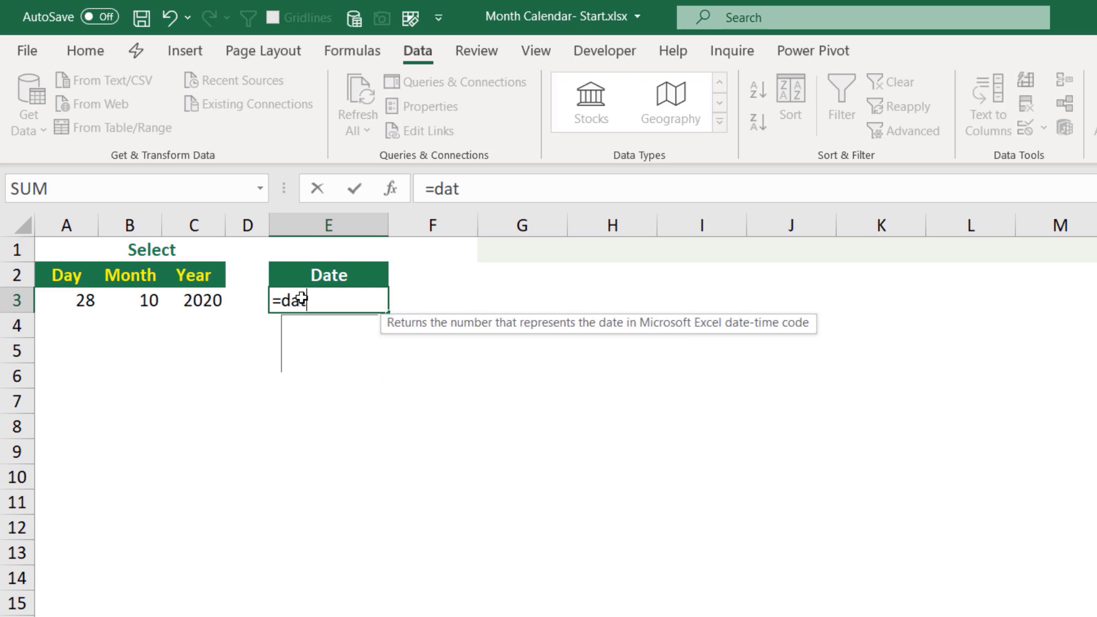
{"action": "key", "text": "Tab"}
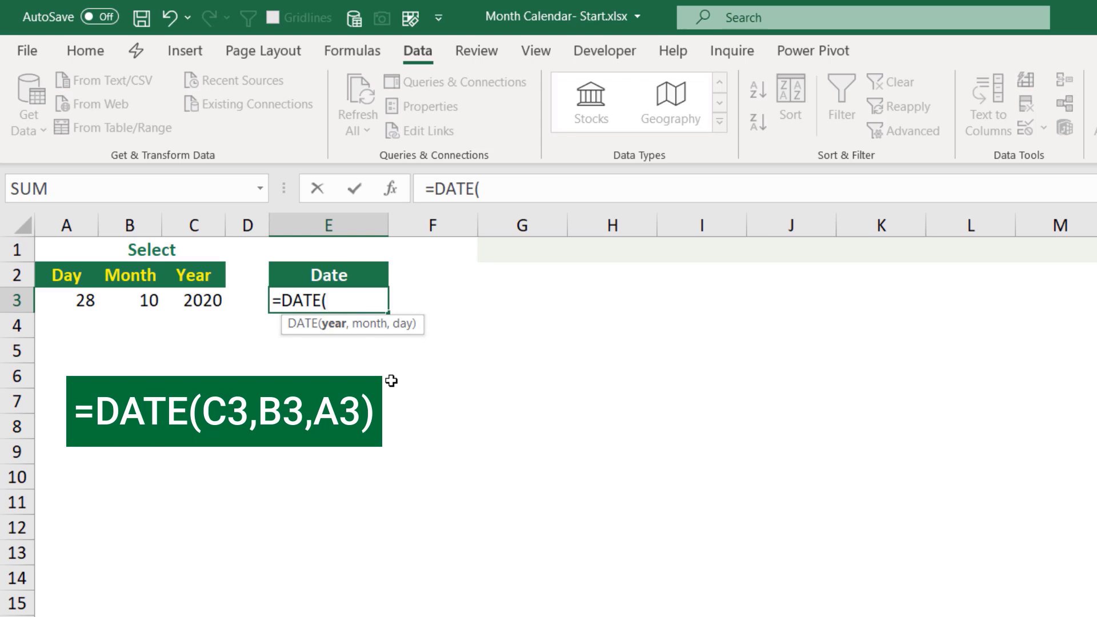
{"action": "left_click", "coordinate": [195, 301]}
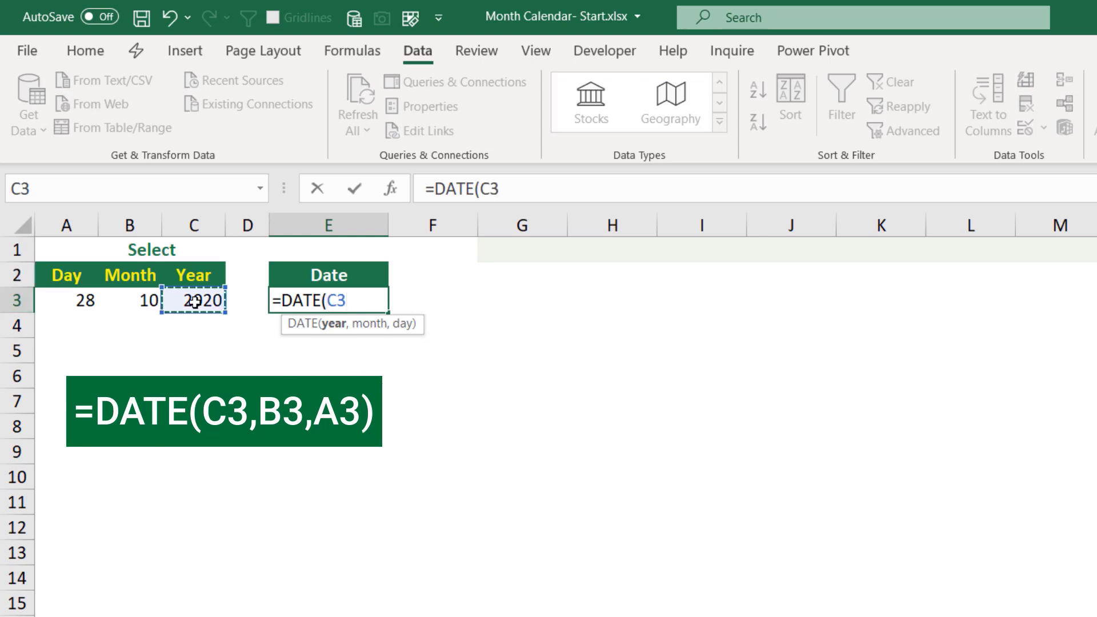
{"action": "type", "text": ","}
{"action": "left_click", "coordinate": [129, 300]}
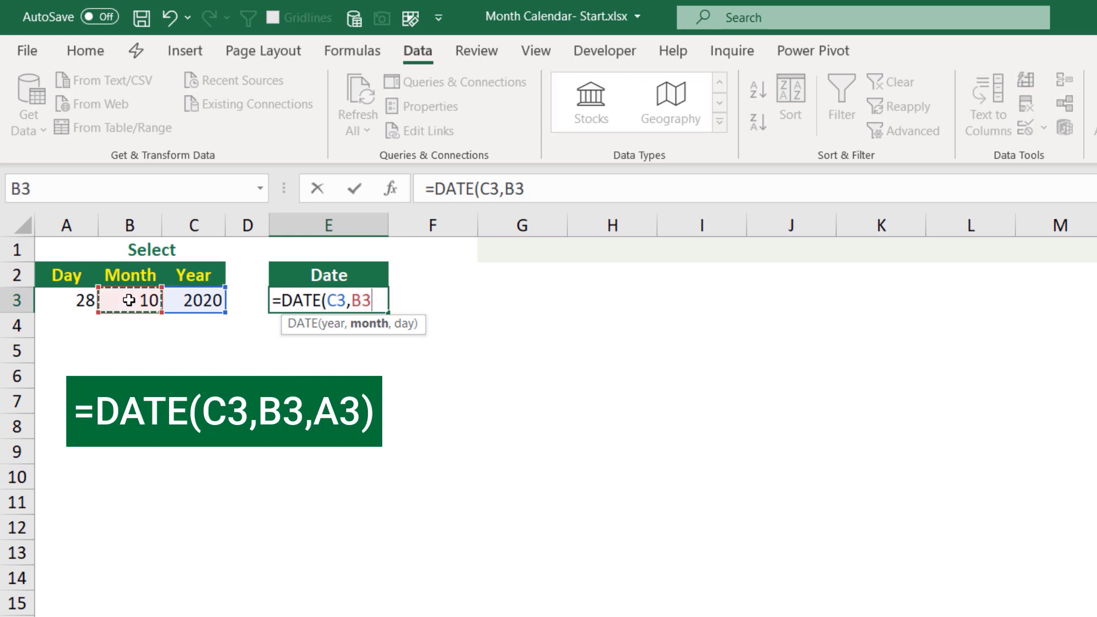
{"action": "type", "text": ","}
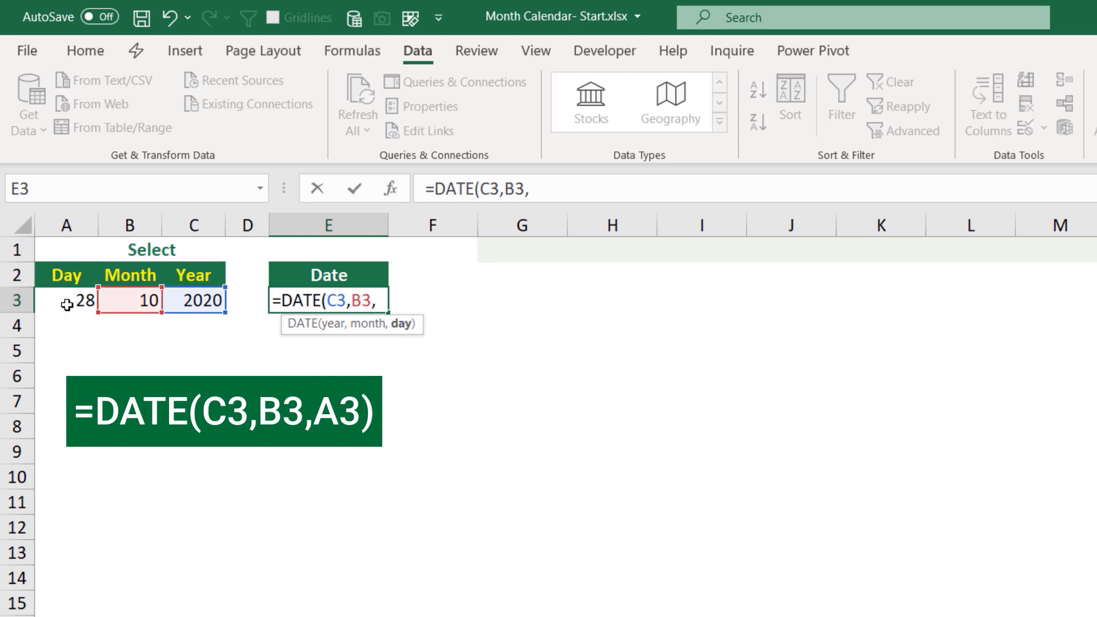
{"action": "left_click", "coordinate": [68, 303]}
{"action": "type", "text": ")"}
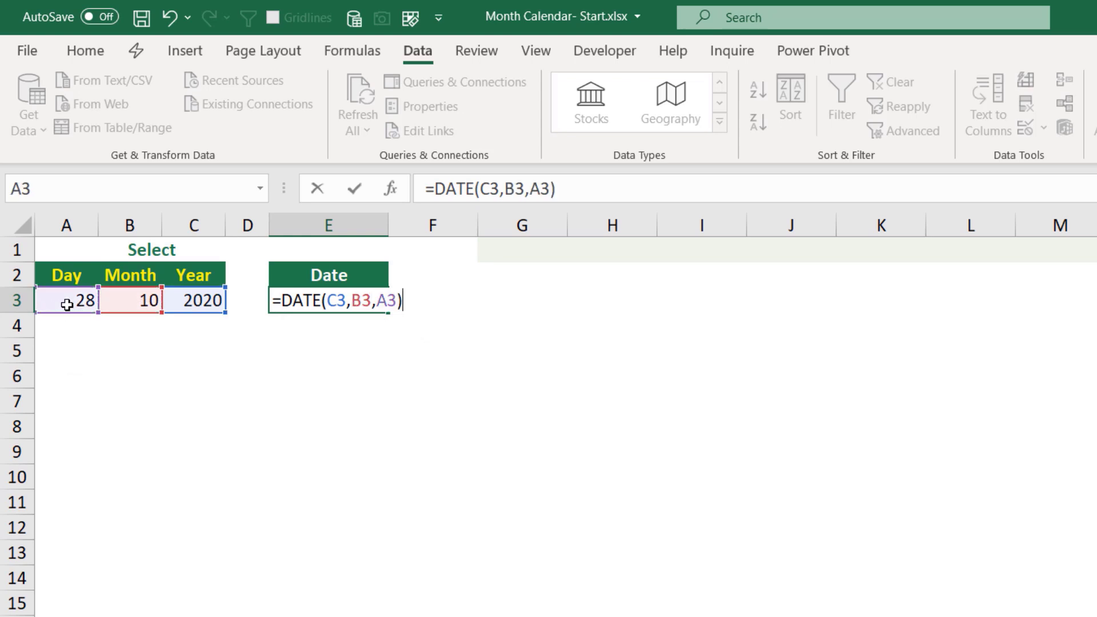
{"action": "key", "text": "ctrl+Return"}
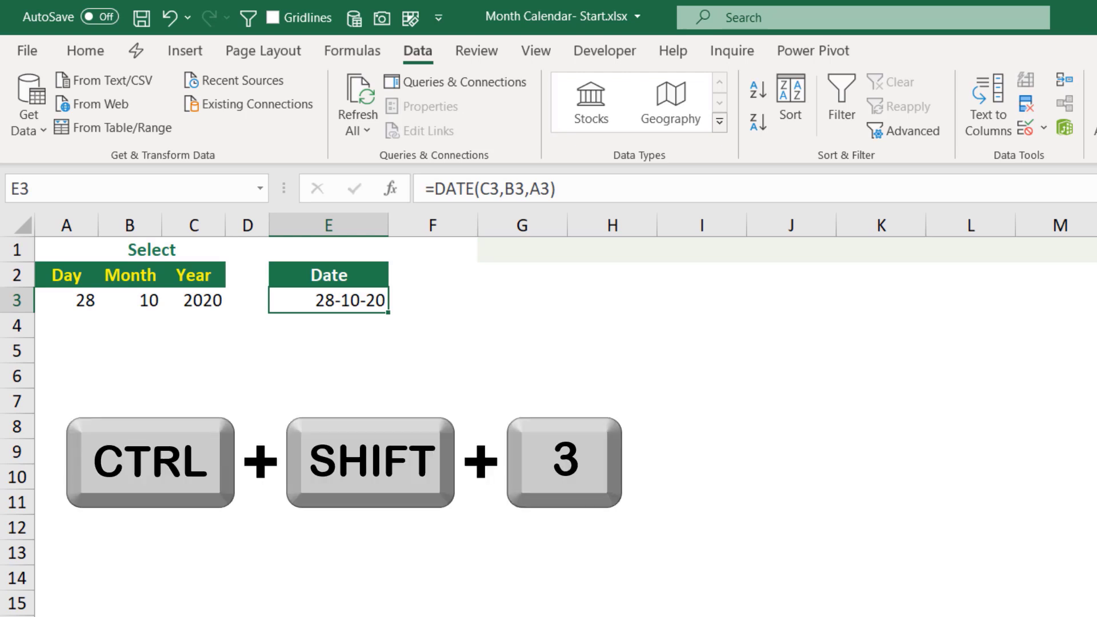
{"action": "key", "text": "ctrl+shift+3"}
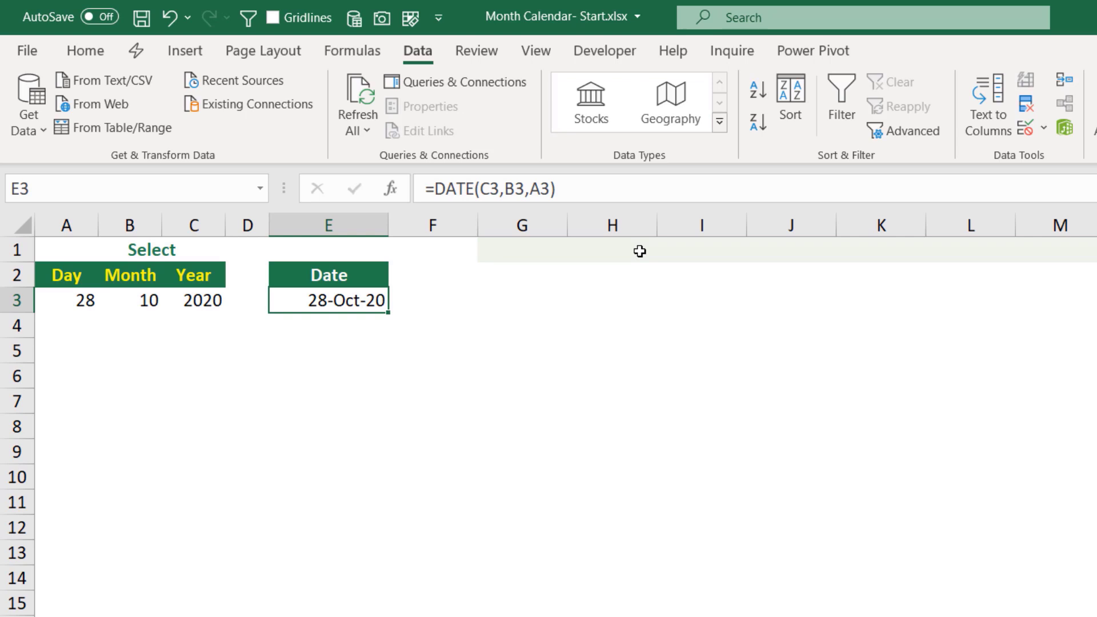
- Enter the title formula =TEXT(E3,"mmmm")&" "&TEXT(E3,"yyyy") in G1
{"action": "left_click", "coordinate": [522, 248]}
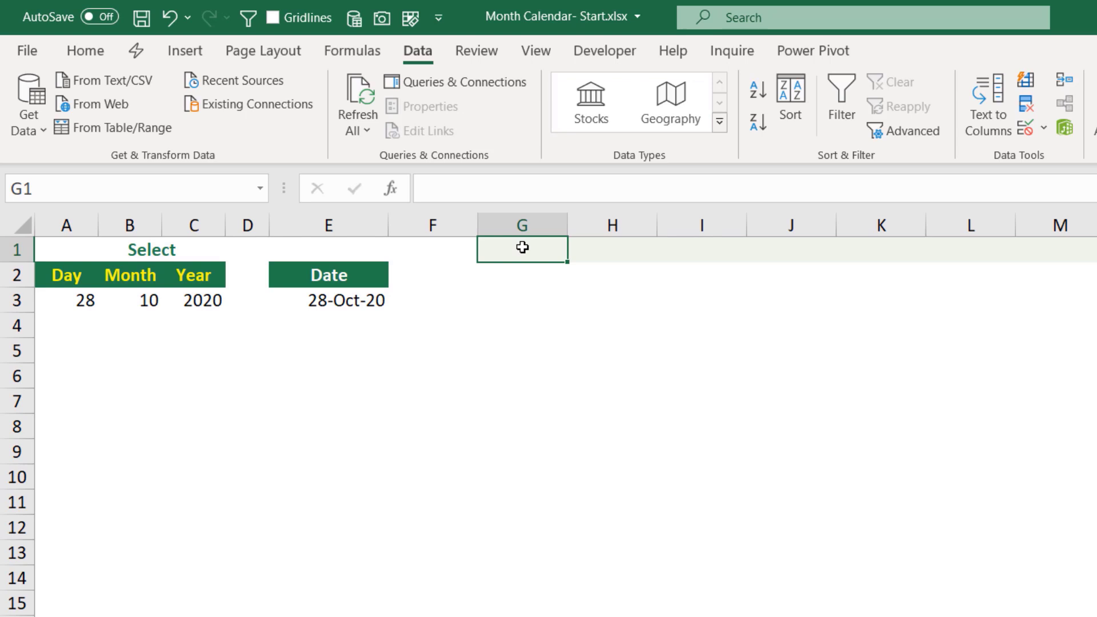
{"action": "type", "text": "="}
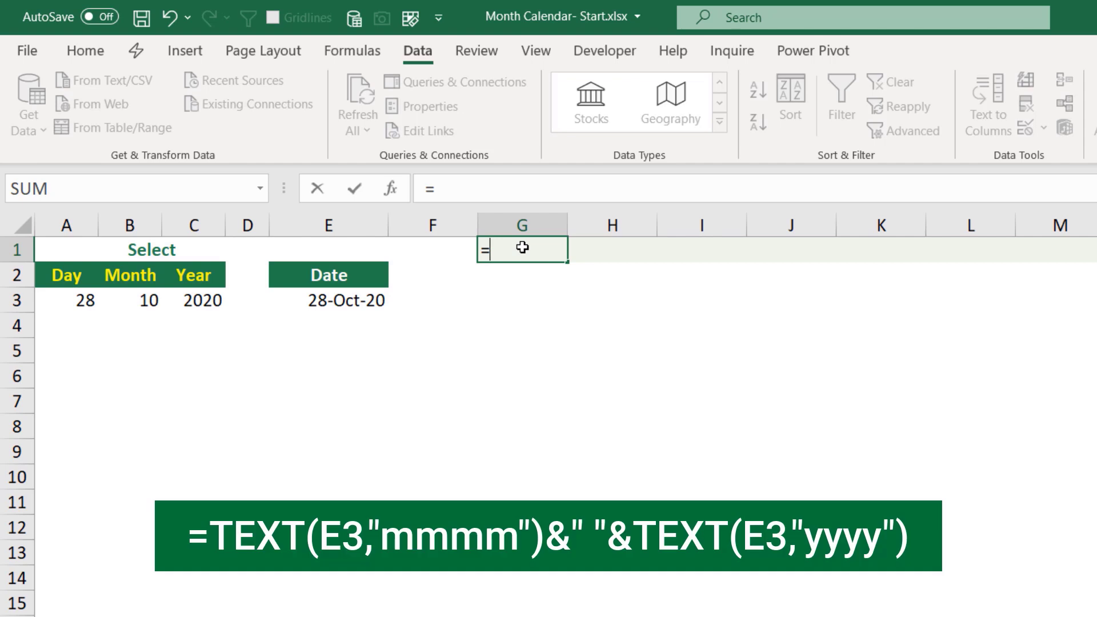
{"action": "type", "text": "tex"}
{"action": "key", "text": "Tab"}
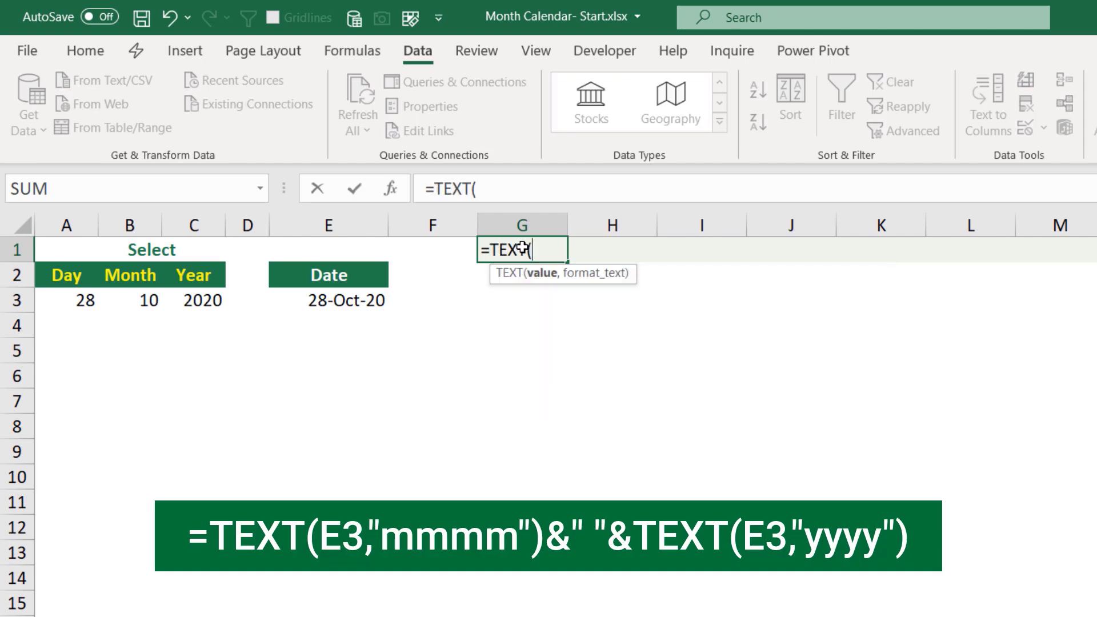
{"action": "left_click", "coordinate": [335, 303]}
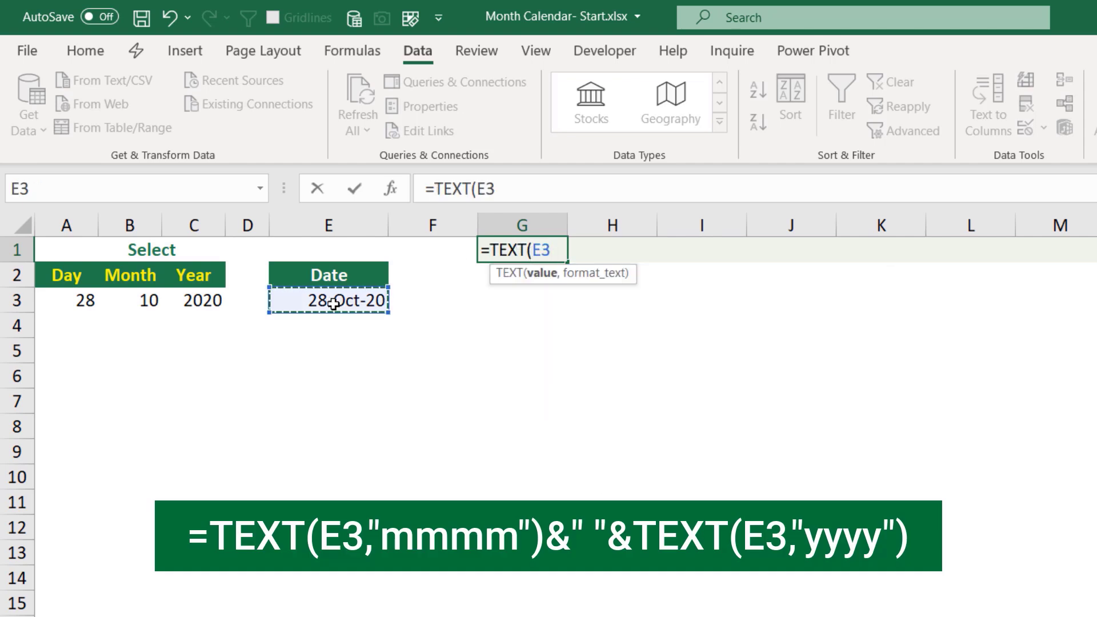
{"action": "type", "text": ","}
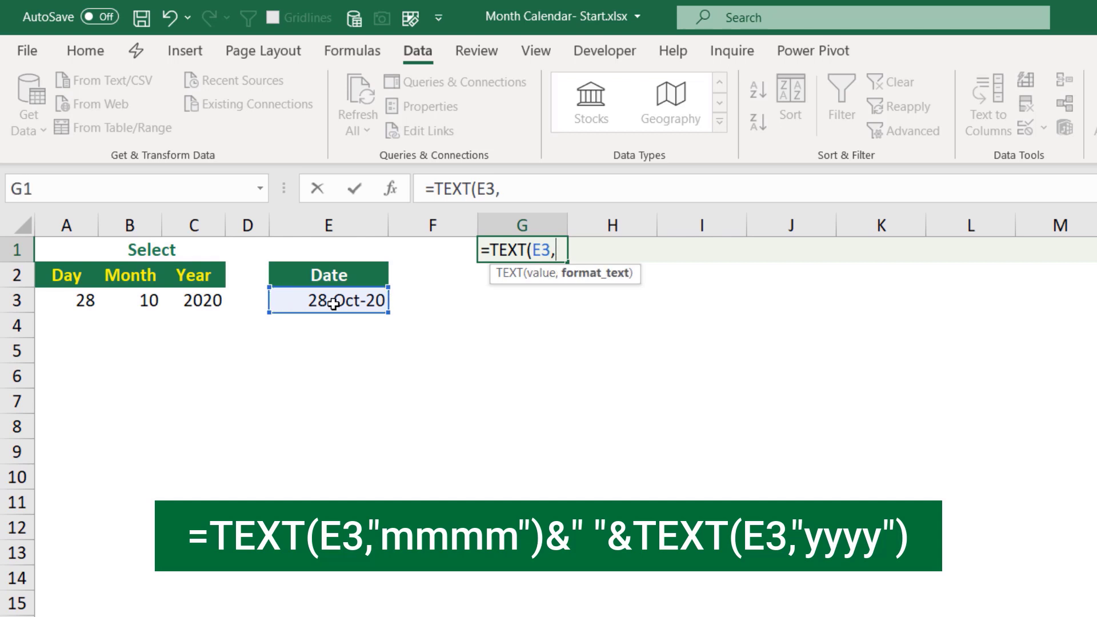
{"action": "type", "text": "\"mmmm"}
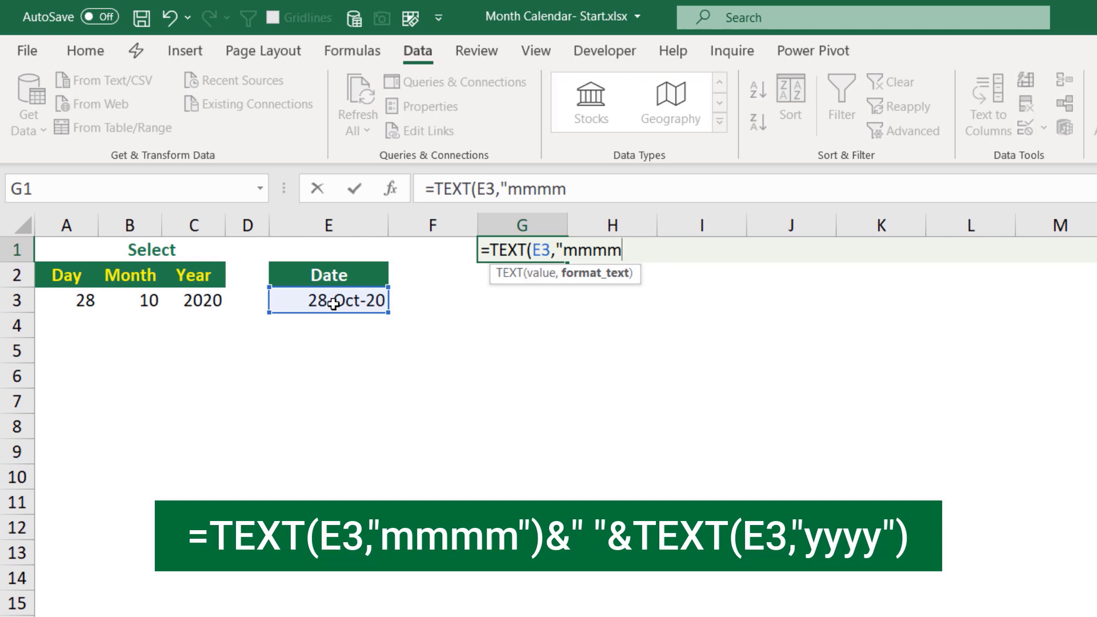
{"action": "type", "text": "\")"}
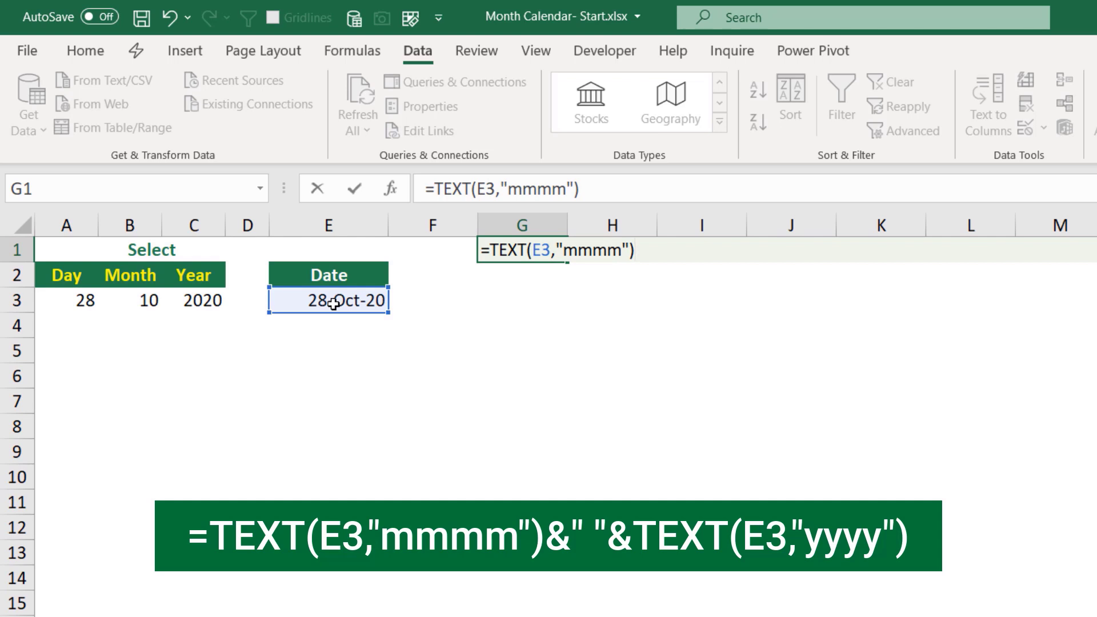
{"action": "type", "text": "&"}
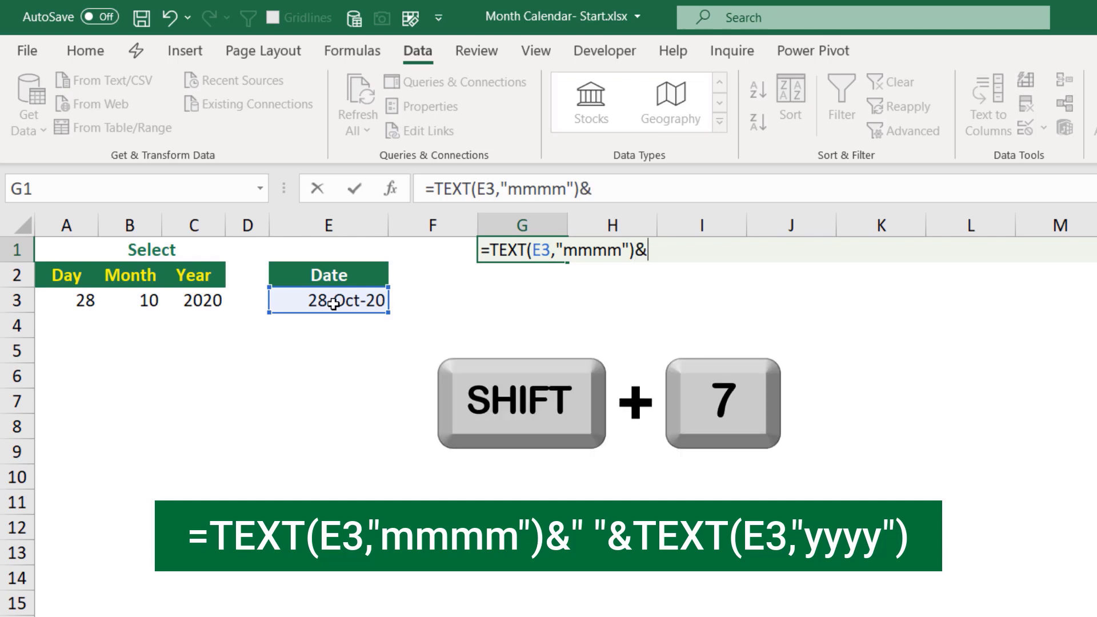
{"action": "type", "text": "\" \""}
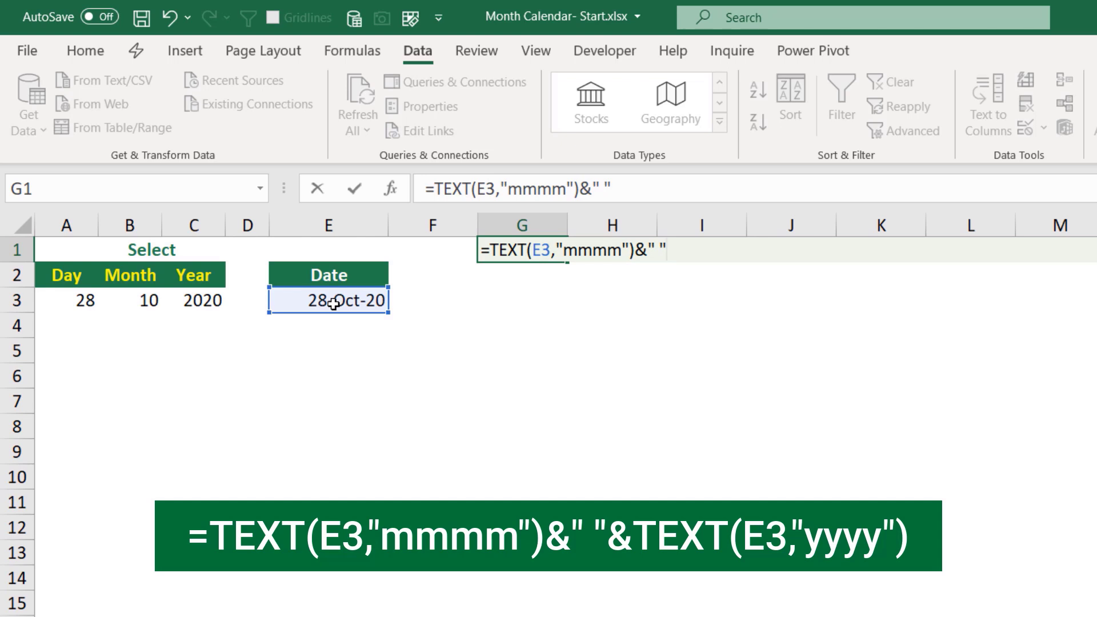
{"action": "type", "text": "&"}
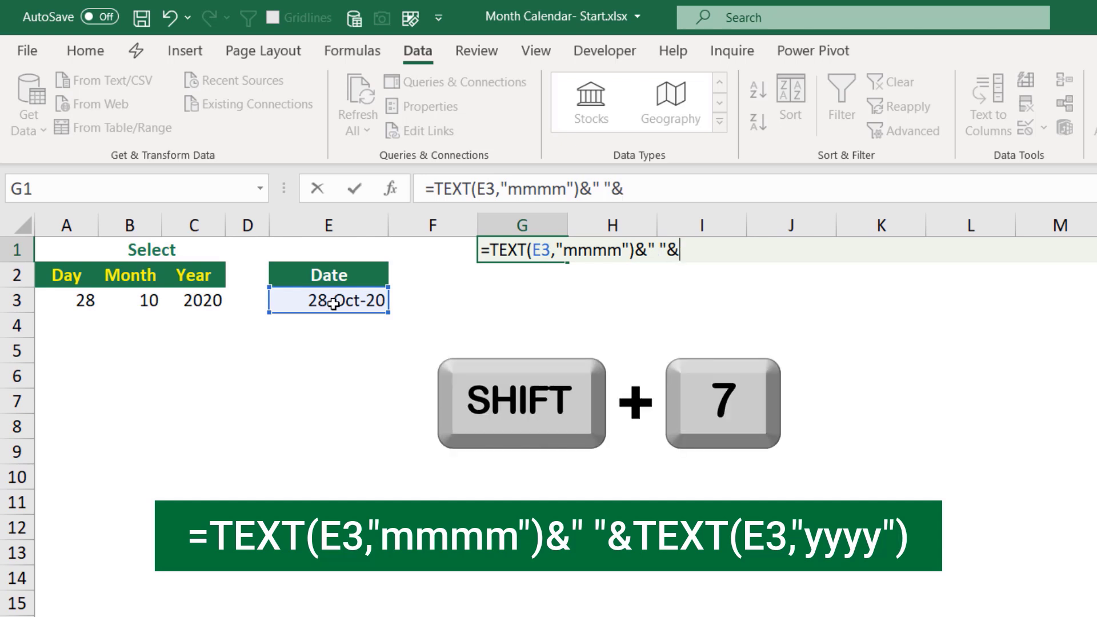
{"action": "type", "text": "text("}
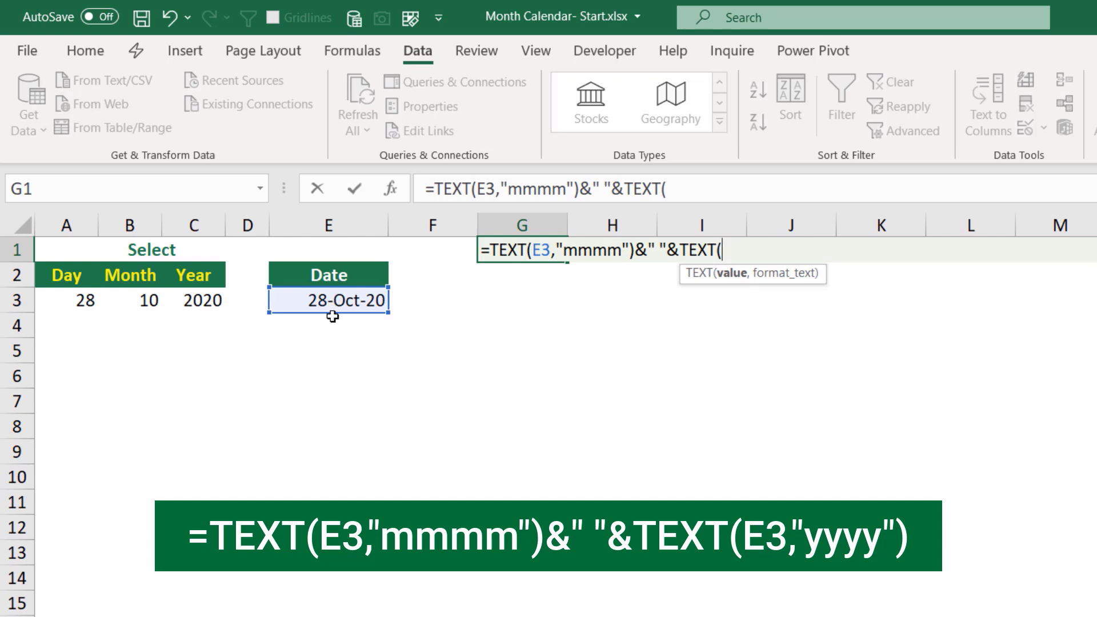
{"action": "left_click", "coordinate": [344, 299]}
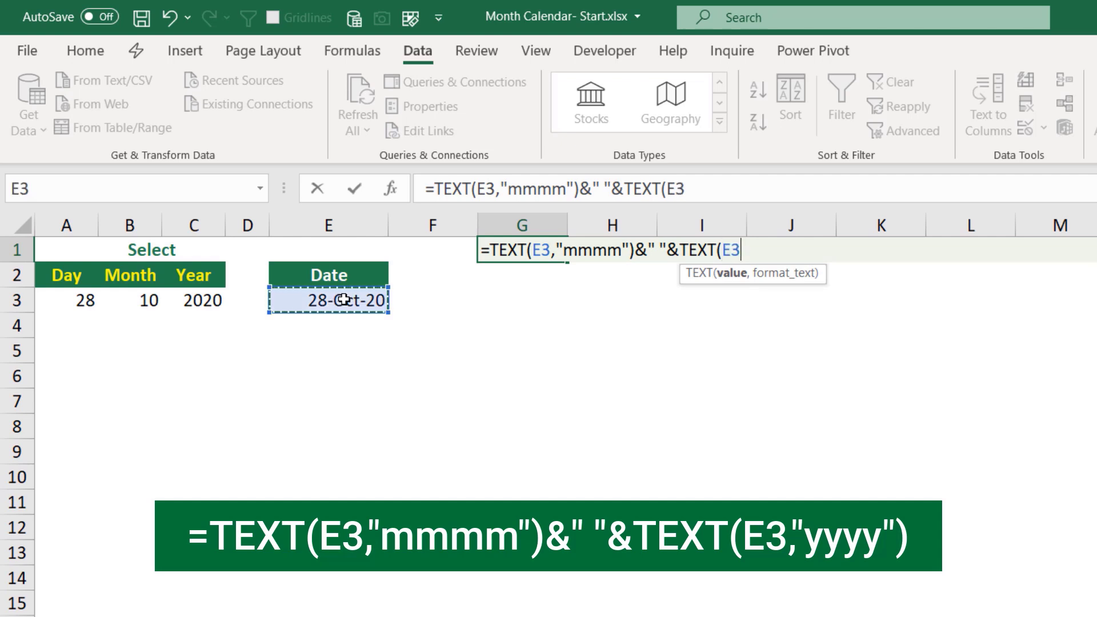
{"action": "type", "text": ","}
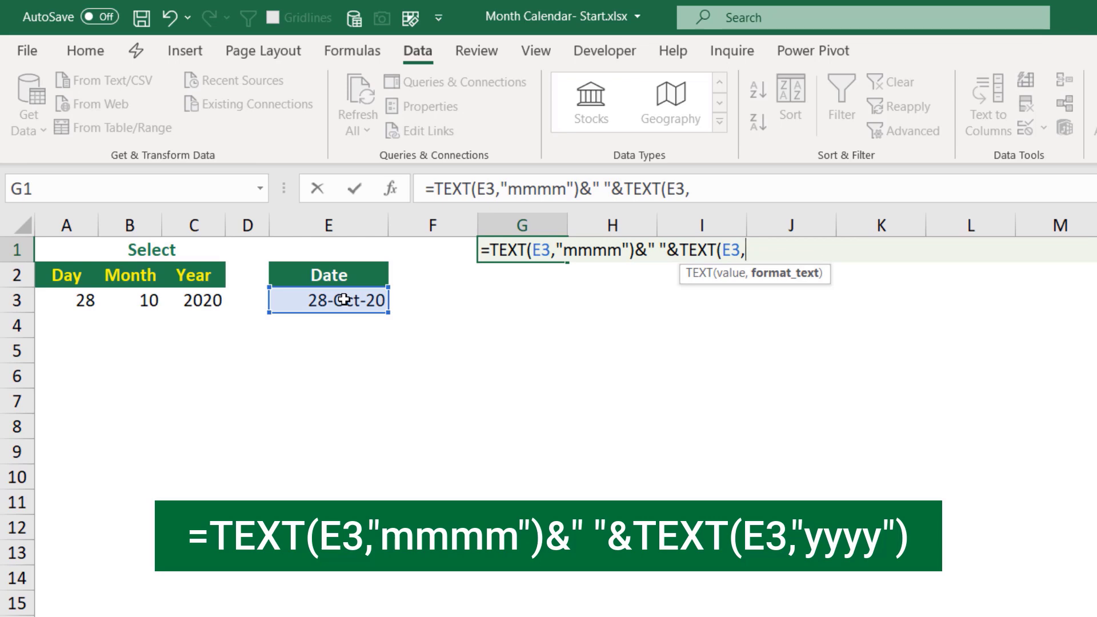
{"action": "type", "text": "\"yyyy\")"}
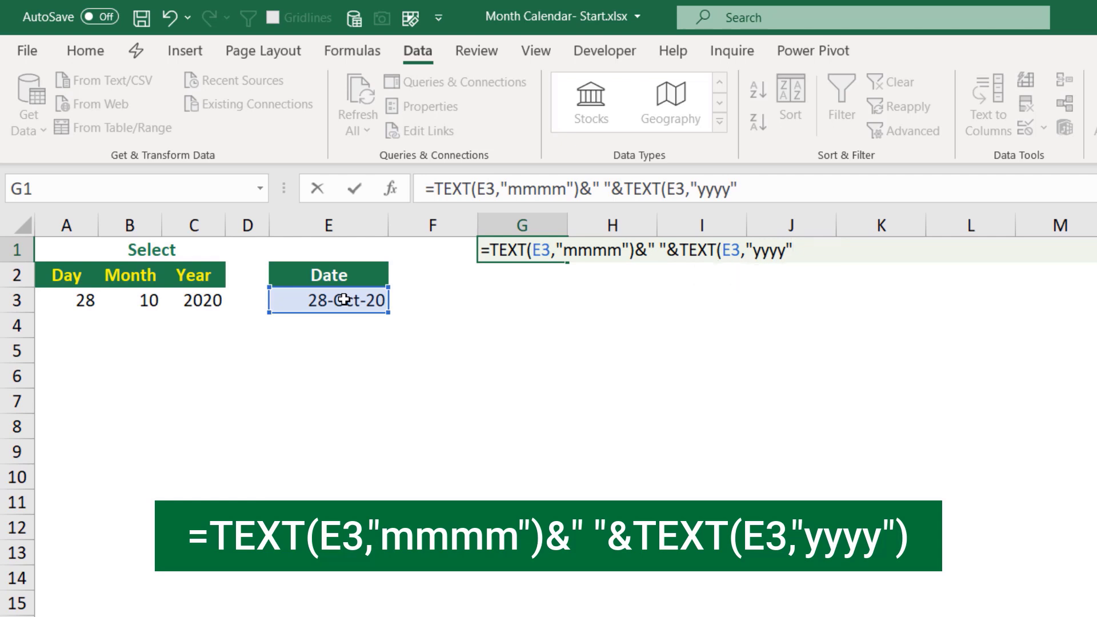
{"action": "key", "text": "ctrl+Return"}
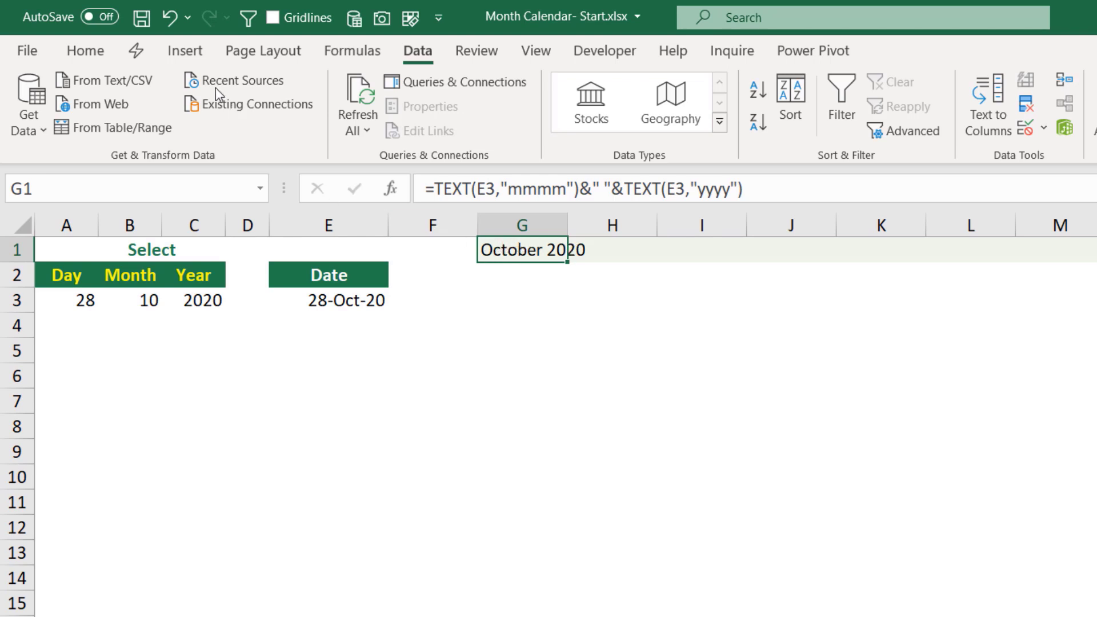
- Format the G1 title as 16 pt bold text with a dark green font colour
{"action": "left_click", "coordinate": [101, 51]}
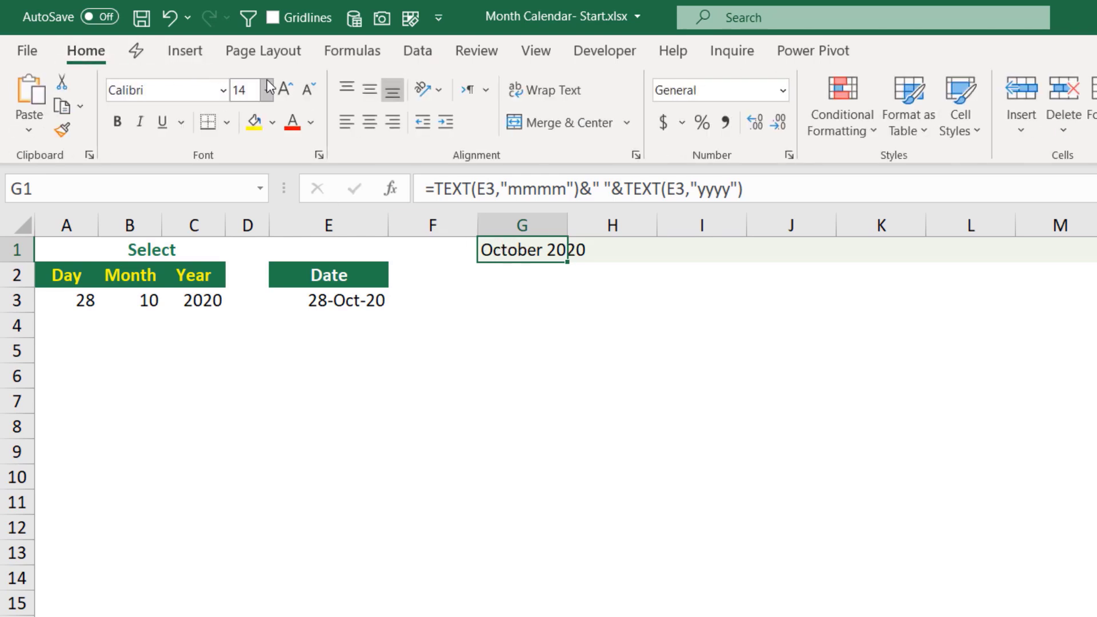
{"action": "left_click", "coordinate": [285, 90]}
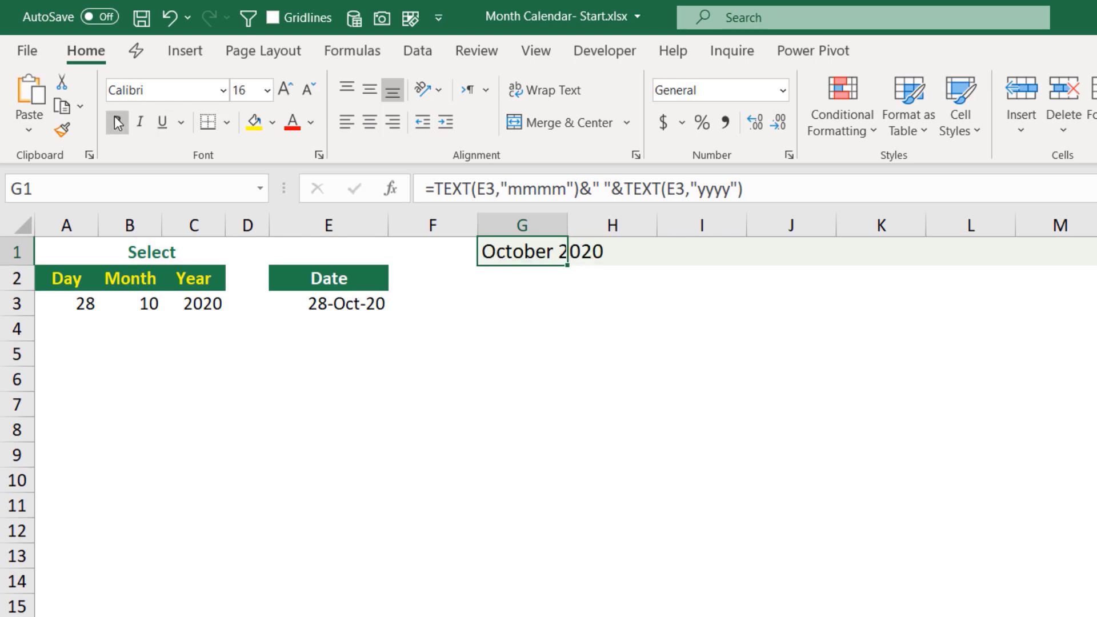
{"action": "left_click", "coordinate": [118, 122]}
{"action": "left_click", "coordinate": [310, 122]}
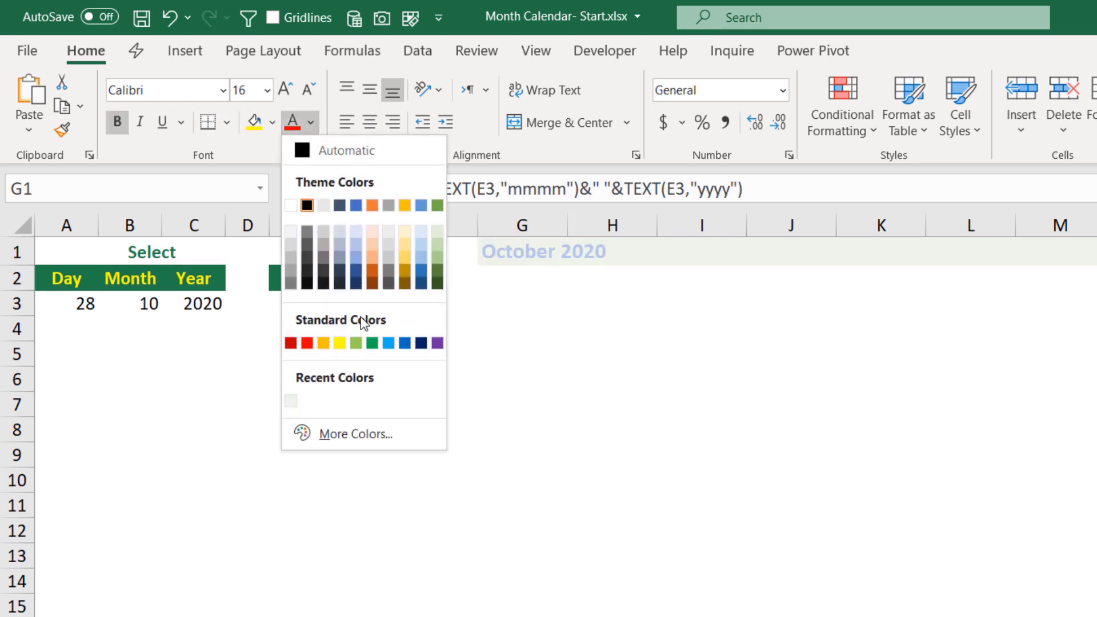
{"action": "left_click", "coordinate": [437, 284]}
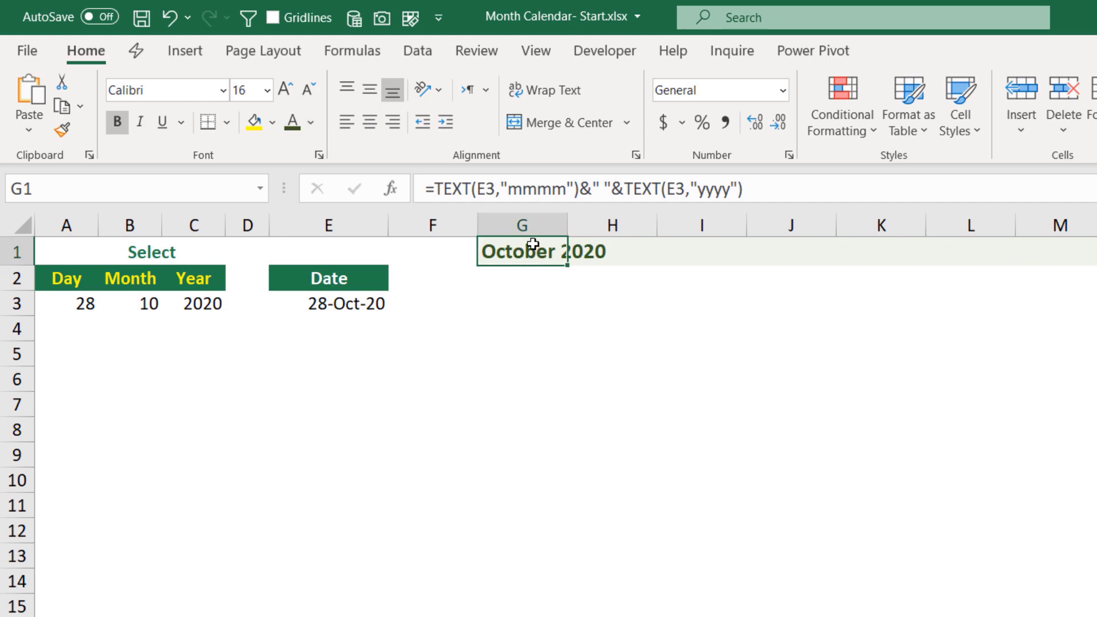
- Center the title across G1:M1 using the Center Across Selection horizontal alignment
{"action": "left_click_drag", "start_coordinate": [526, 250], "coordinate": [1021, 263]}
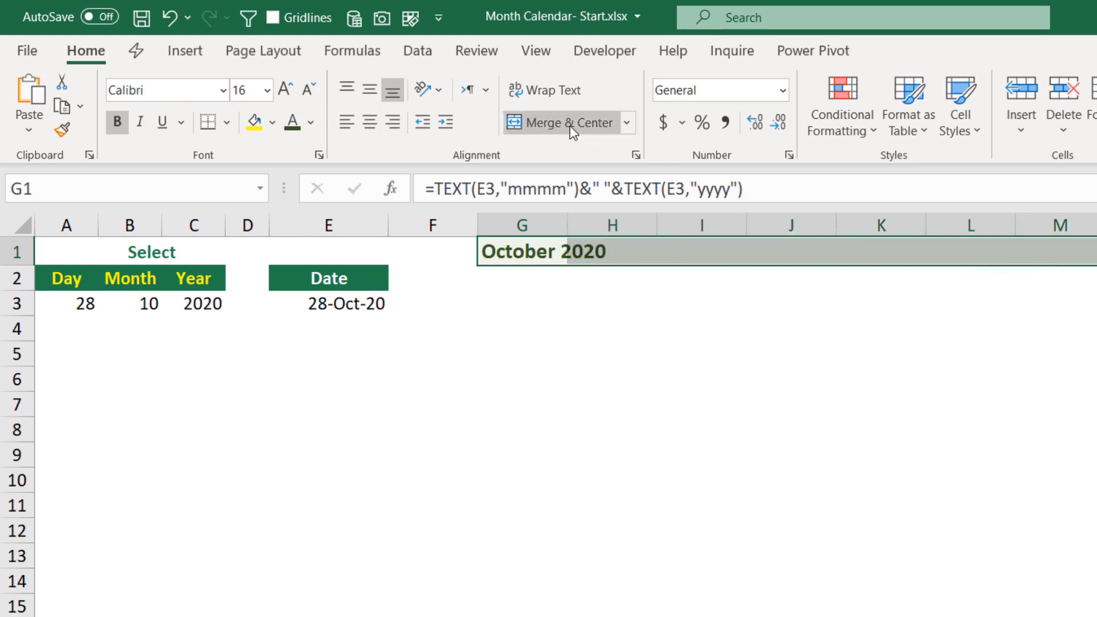
{"action": "key", "text": "ctrl+1"}
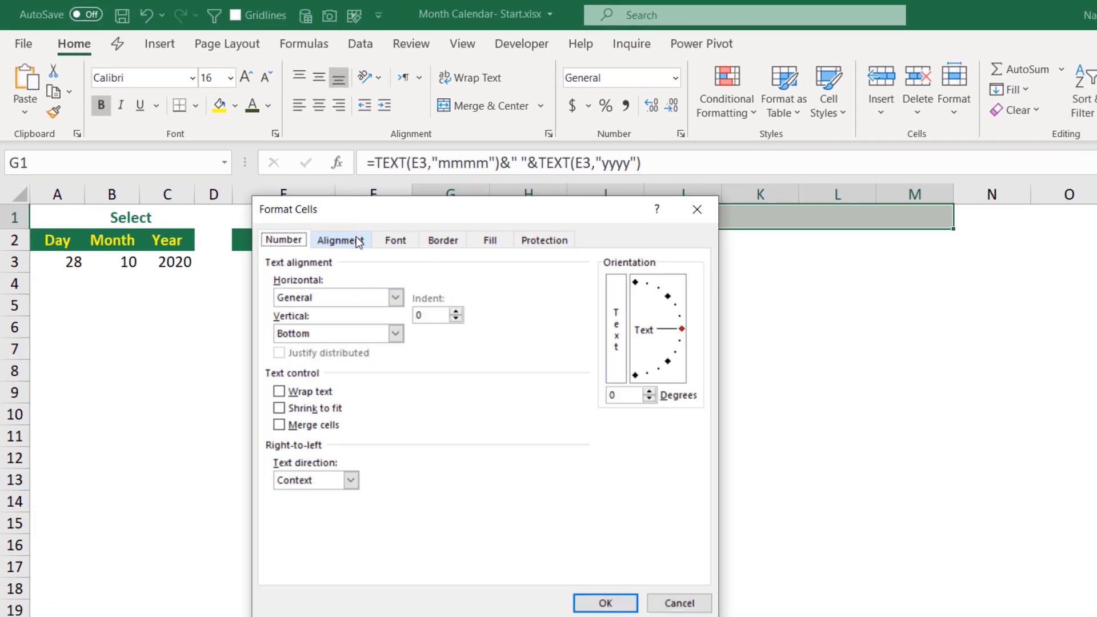
{"action": "left_click", "coordinate": [373, 280]}
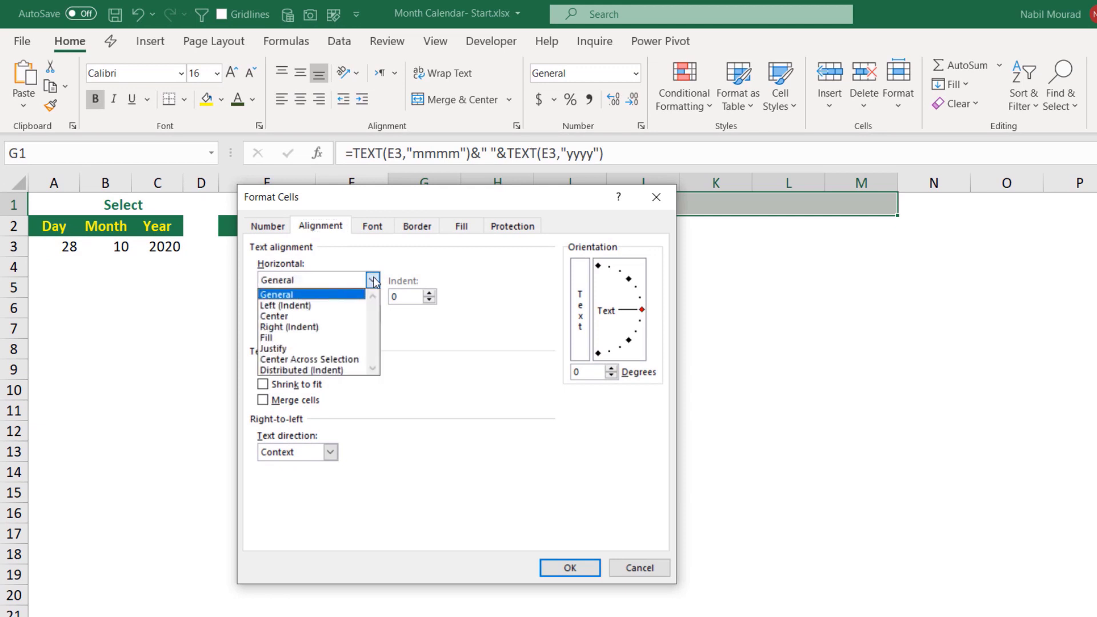
{"action": "left_click", "coordinate": [339, 359]}
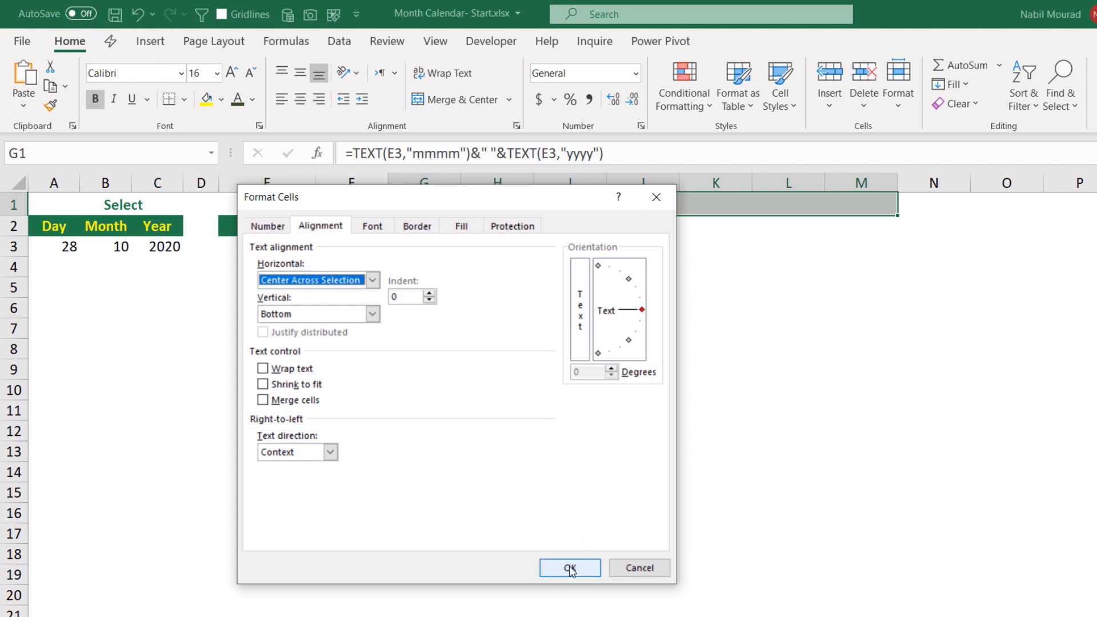
{"action": "left_click", "coordinate": [570, 568]}
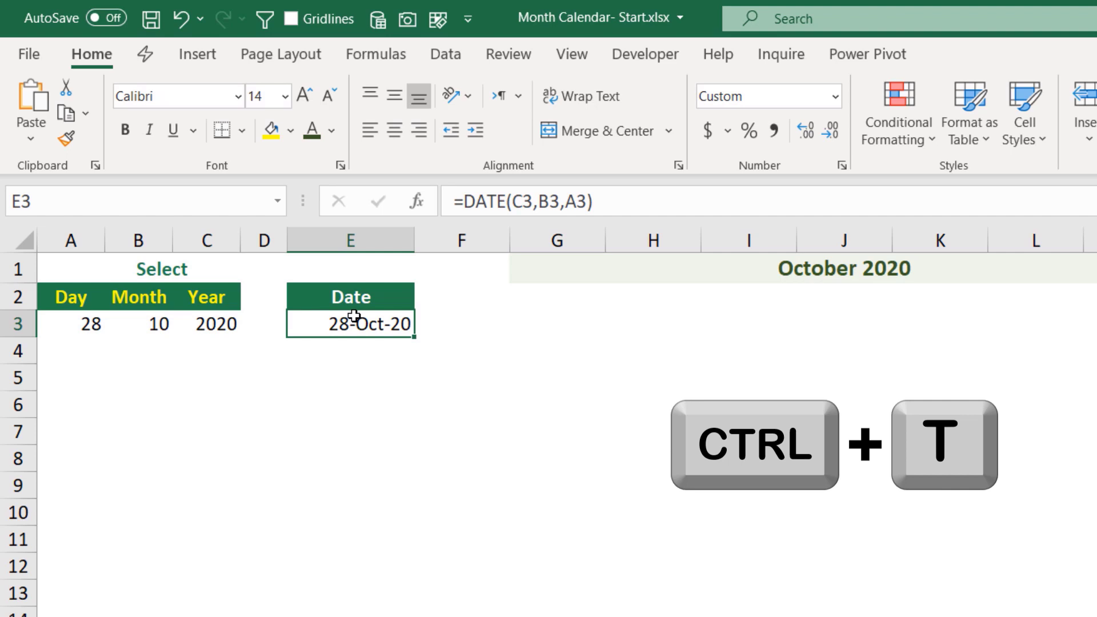
- Convert the Date range E2:E3 into a table with headers
{"action": "key", "text": "ctrl+t"}
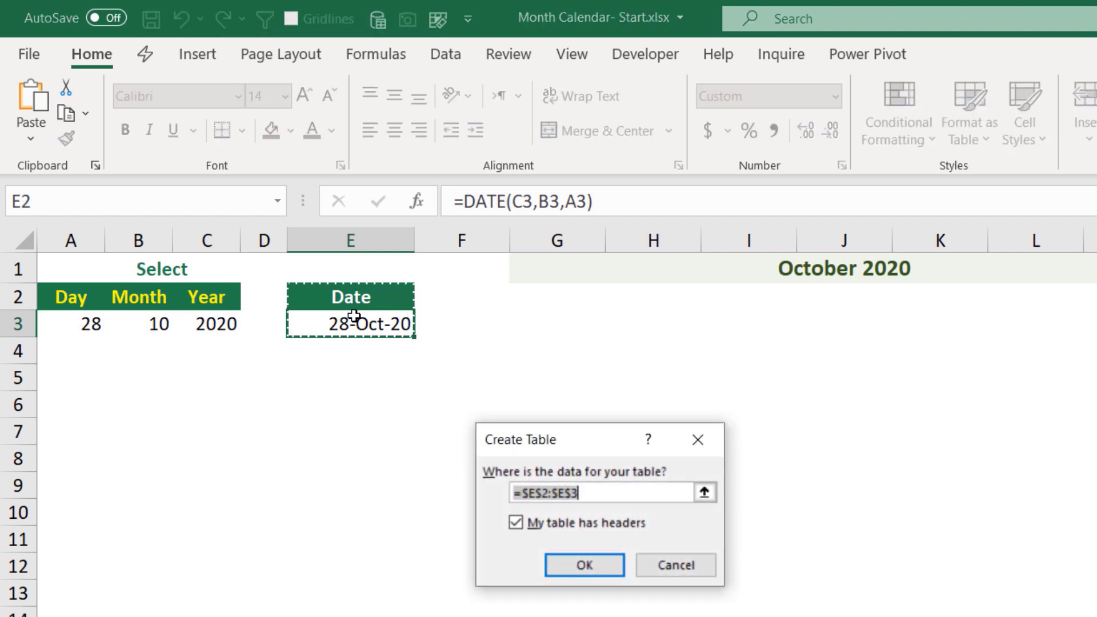
{"action": "key", "text": "Return"}
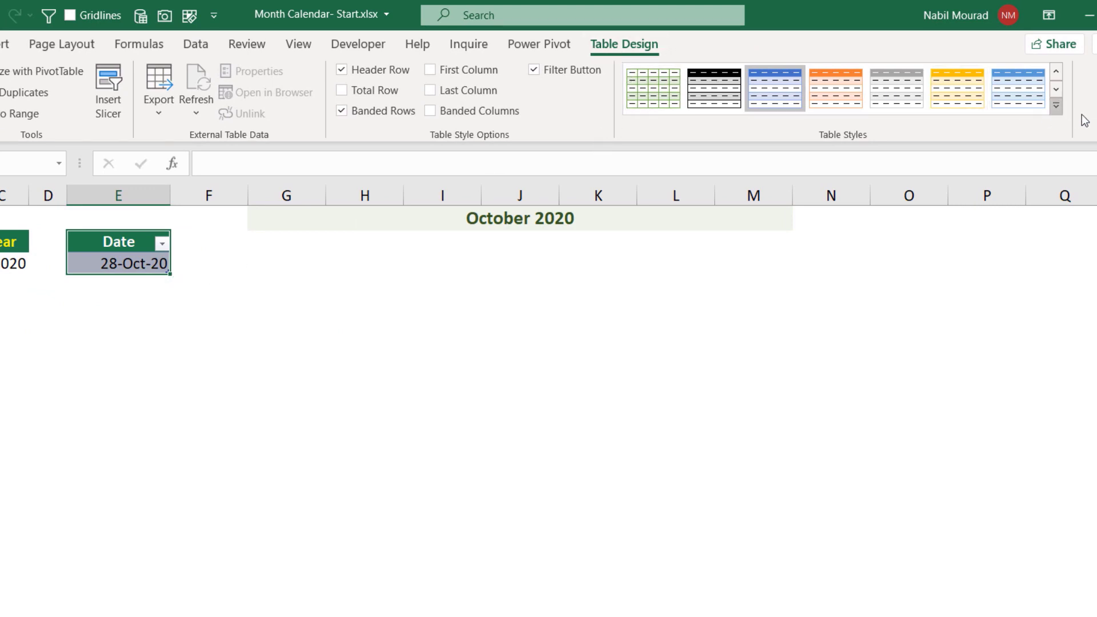
- Apply a green medium table style to the Date table and turn off its filter button
{"action": "left_click", "coordinate": [1057, 107]}
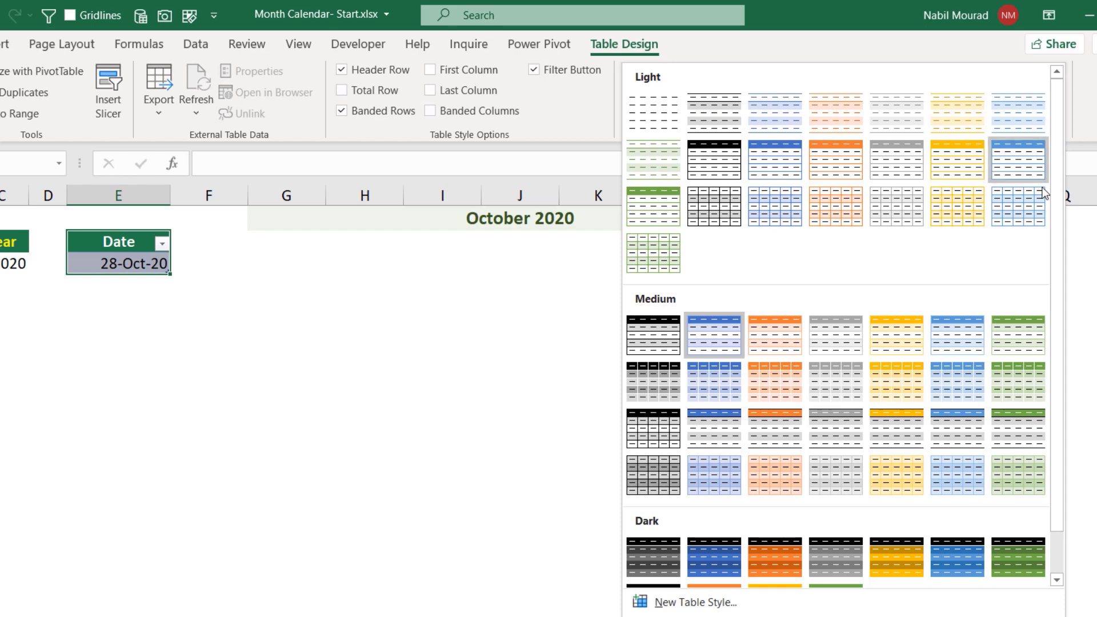
{"action": "left_click", "coordinate": [1020, 340]}
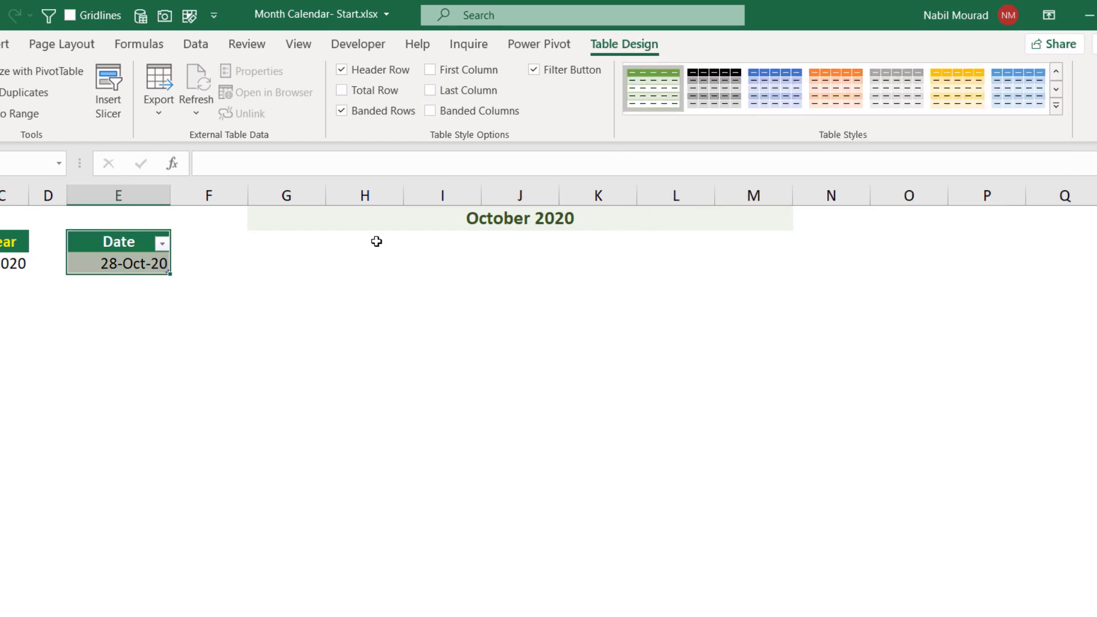
{"action": "left_click", "coordinate": [125, 242]}
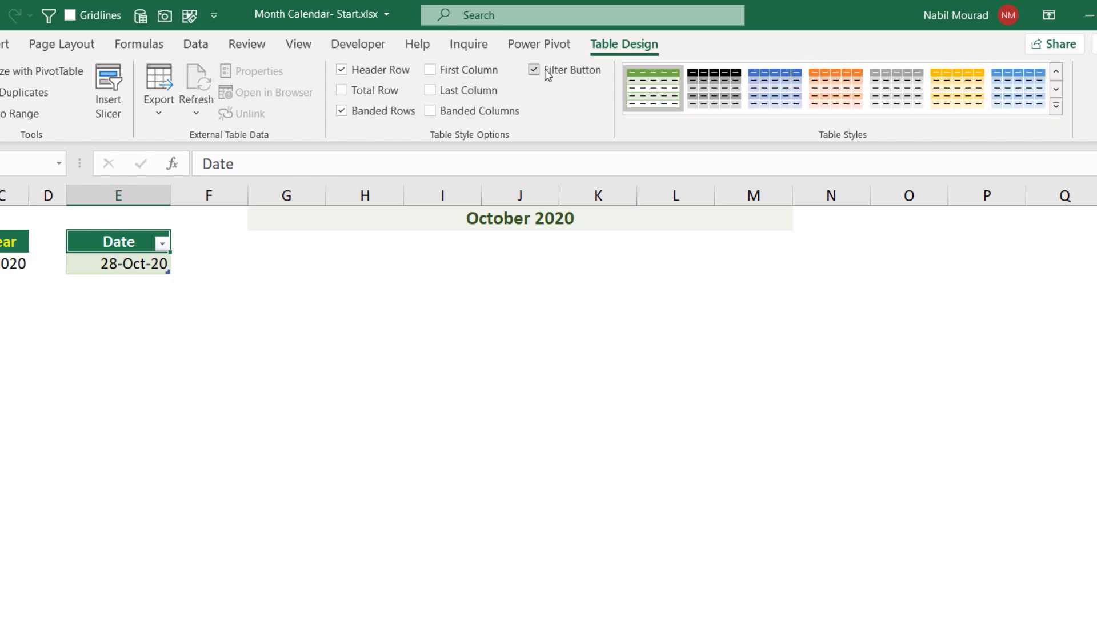
{"action": "left_click", "coordinate": [537, 67]}
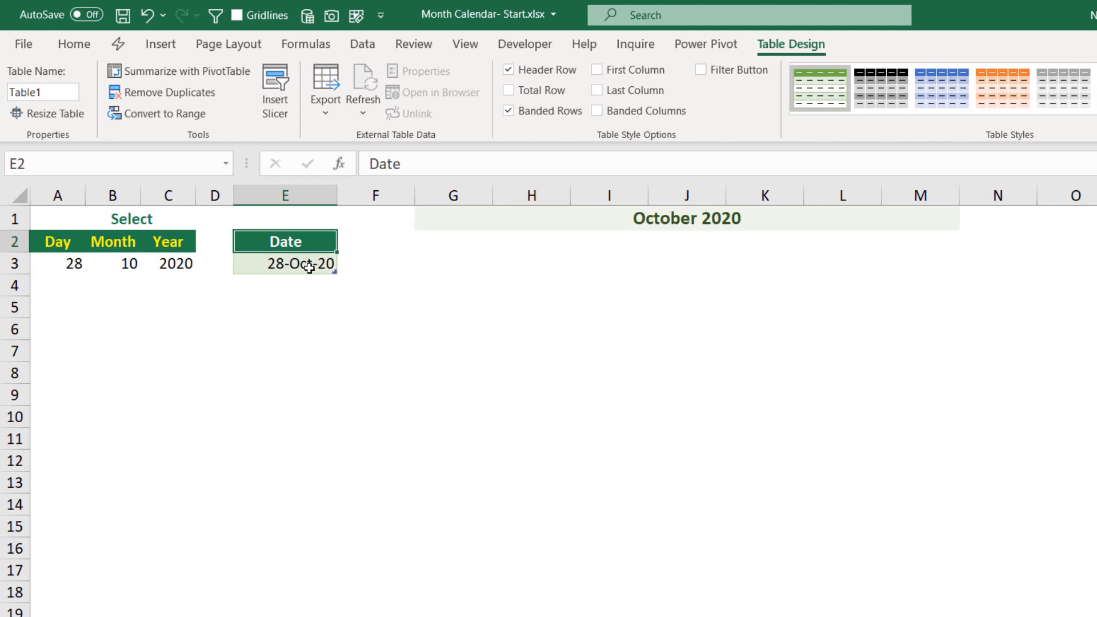
- Load the Date table into the Power Query Editor from the table range
{"action": "left_click", "coordinate": [369, 46]}
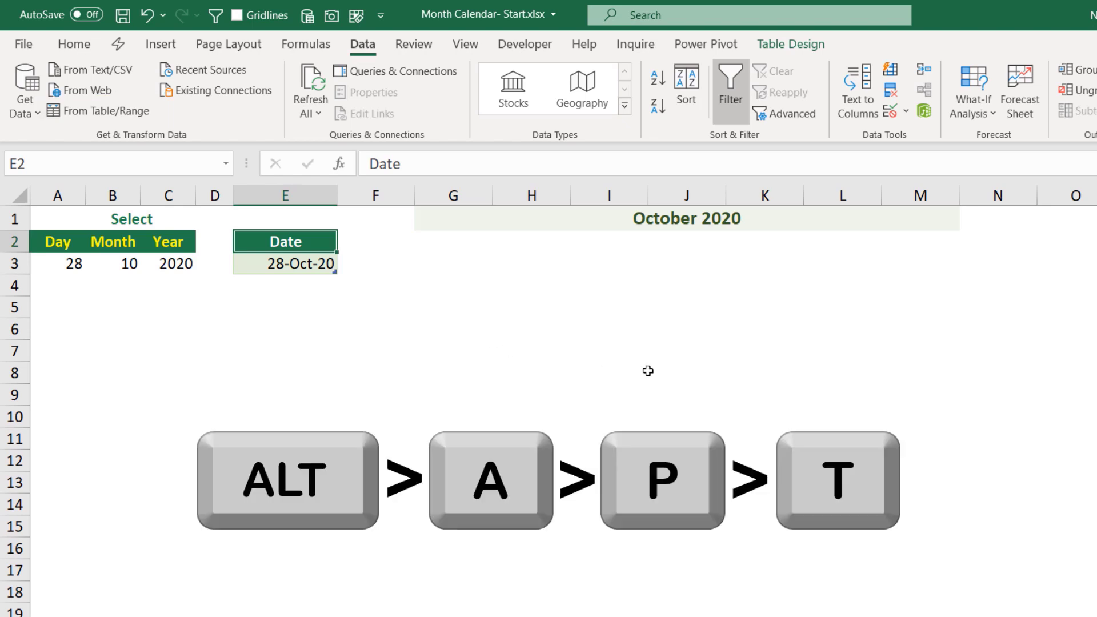
{"action": "key", "text": "alt+a"}
{"action": "key", "text": "p"}
{"action": "key", "text": "t"}
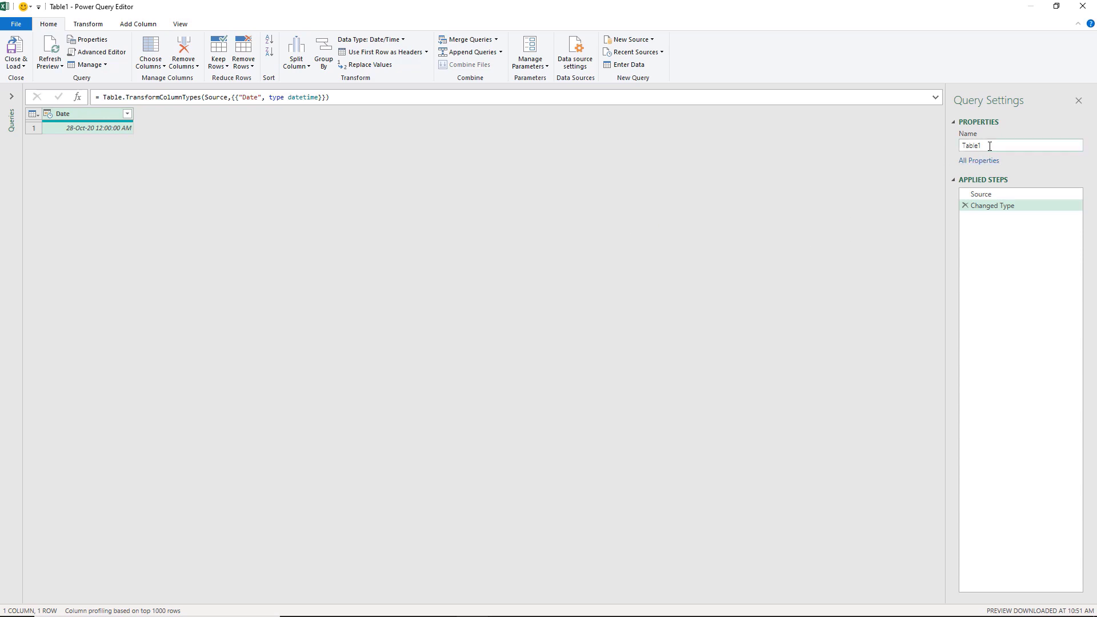
- Rename the query to Calendar and delete its Changed Type applied step
{"action": "double_click", "coordinate": [989, 146]}
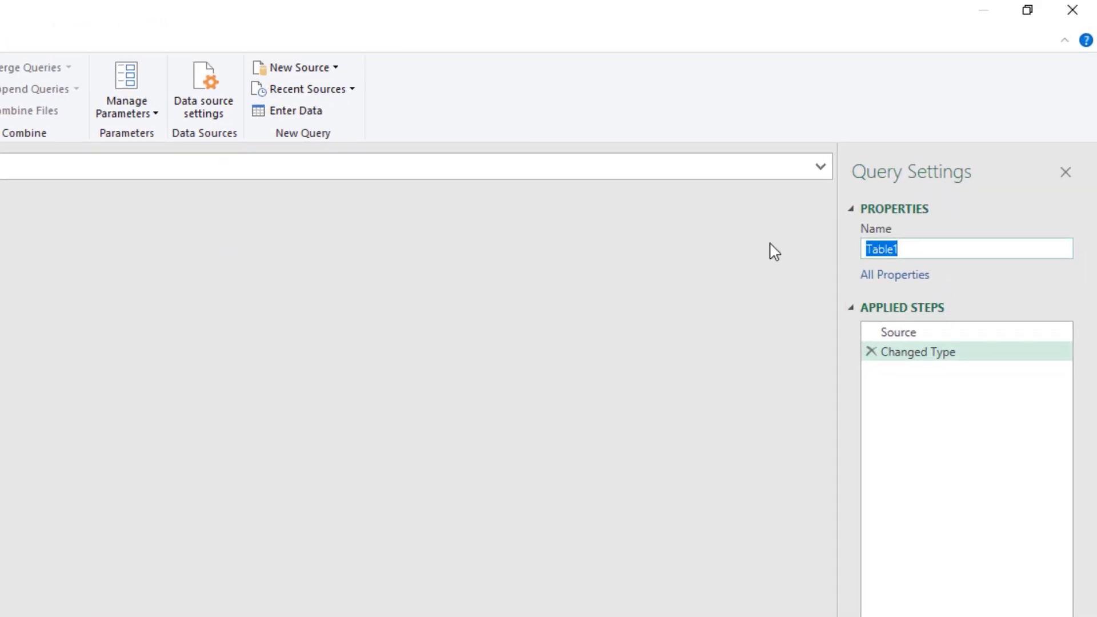
{"action": "type", "text": "Calendar"}
{"action": "key", "text": "Return"}
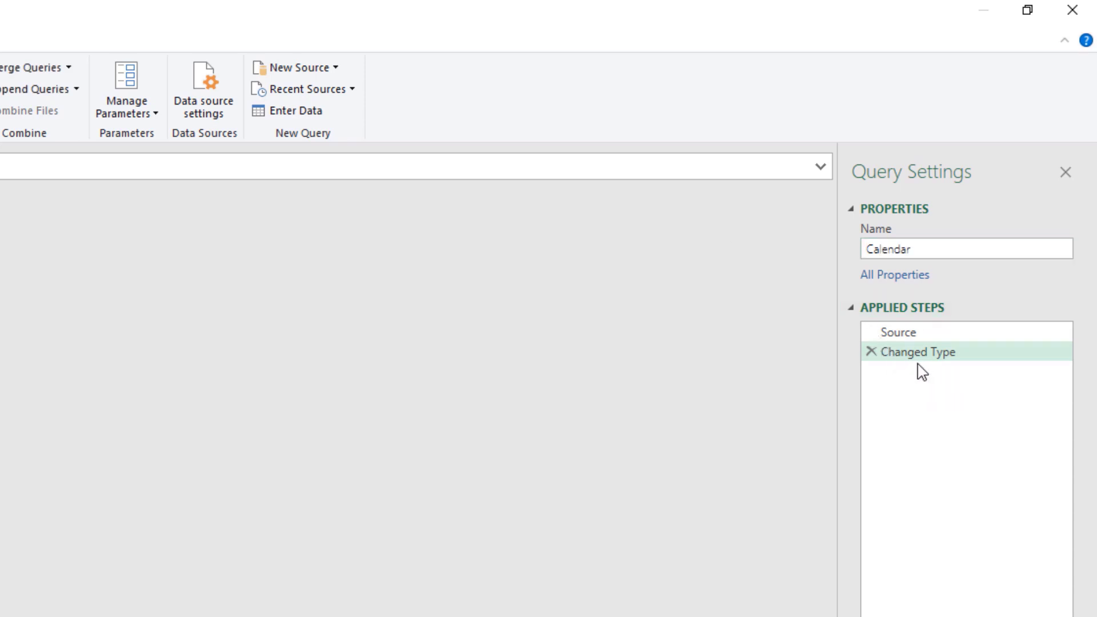
{"action": "left_click", "coordinate": [870, 351]}
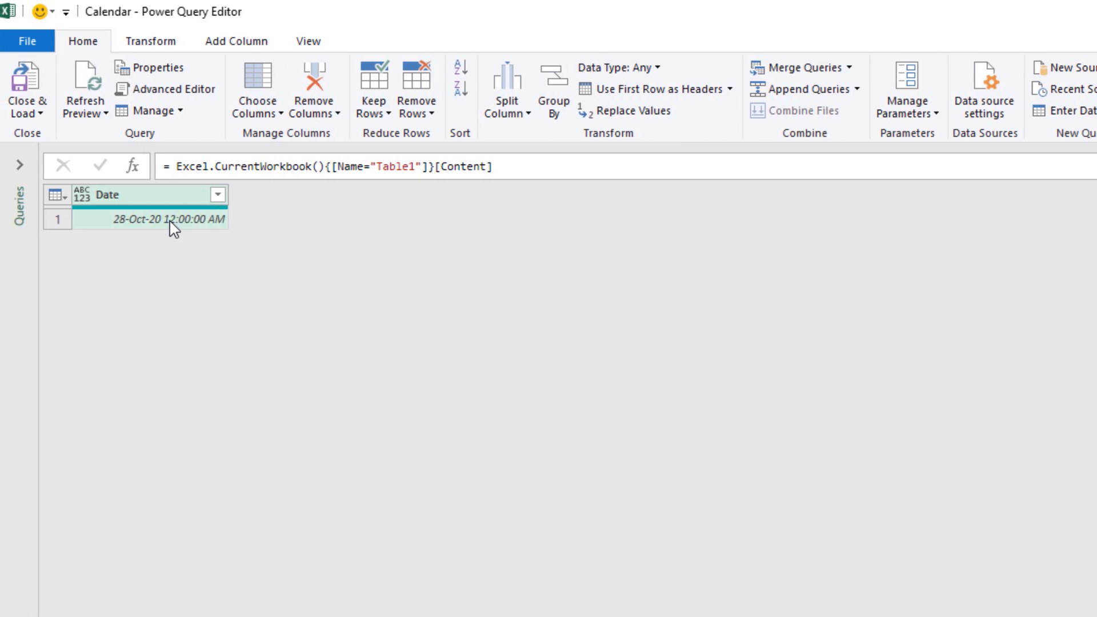
- Change the Date column's data type to Date
{"action": "left_click", "coordinate": [82, 191]}
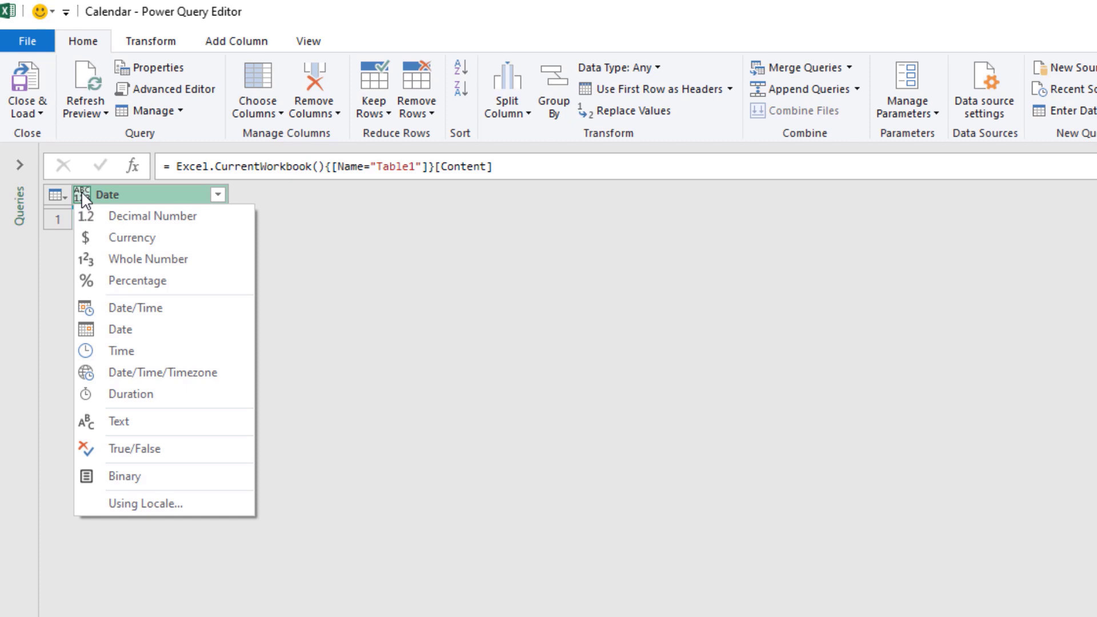
{"action": "left_click", "coordinate": [140, 339]}
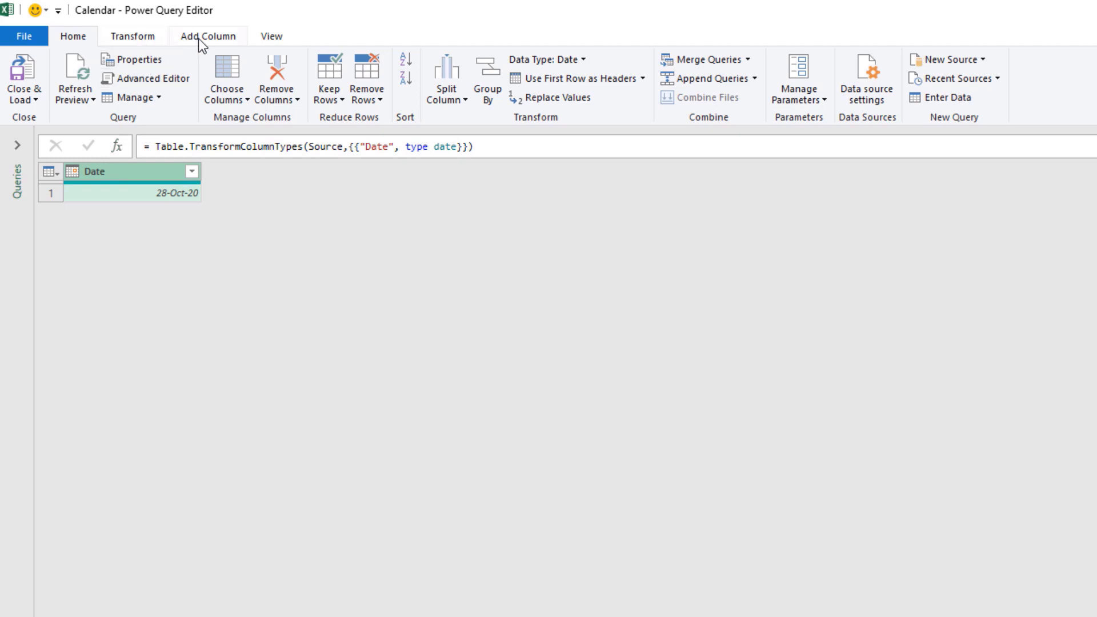
- Add a Start of Month column derived from the Date column
{"action": "left_click", "coordinate": [132, 36]}
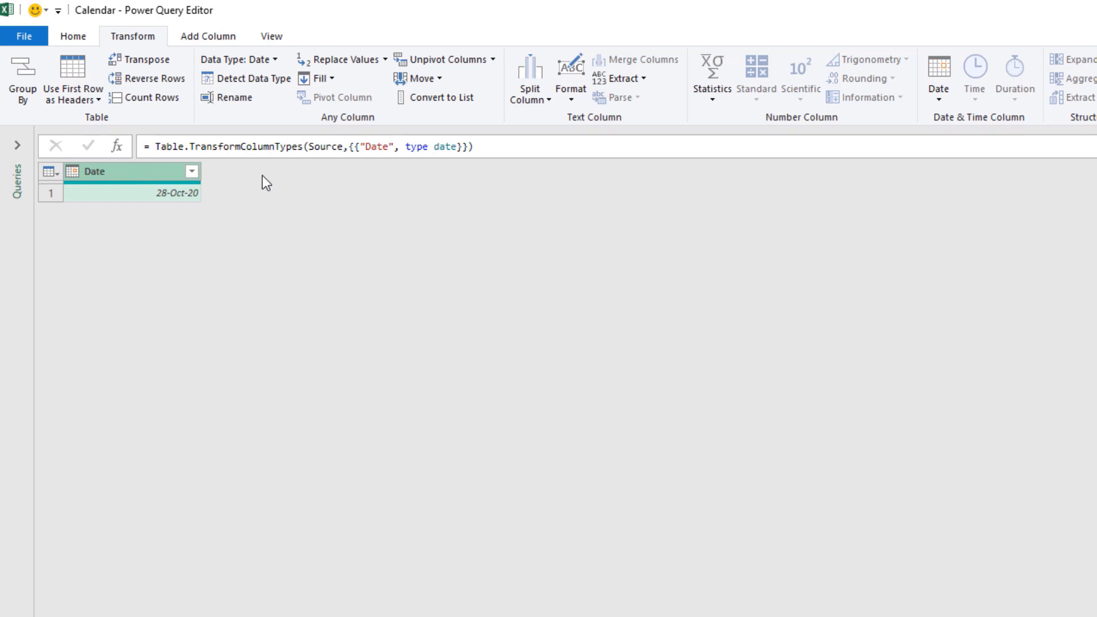
{"action": "left_click", "coordinate": [201, 42]}
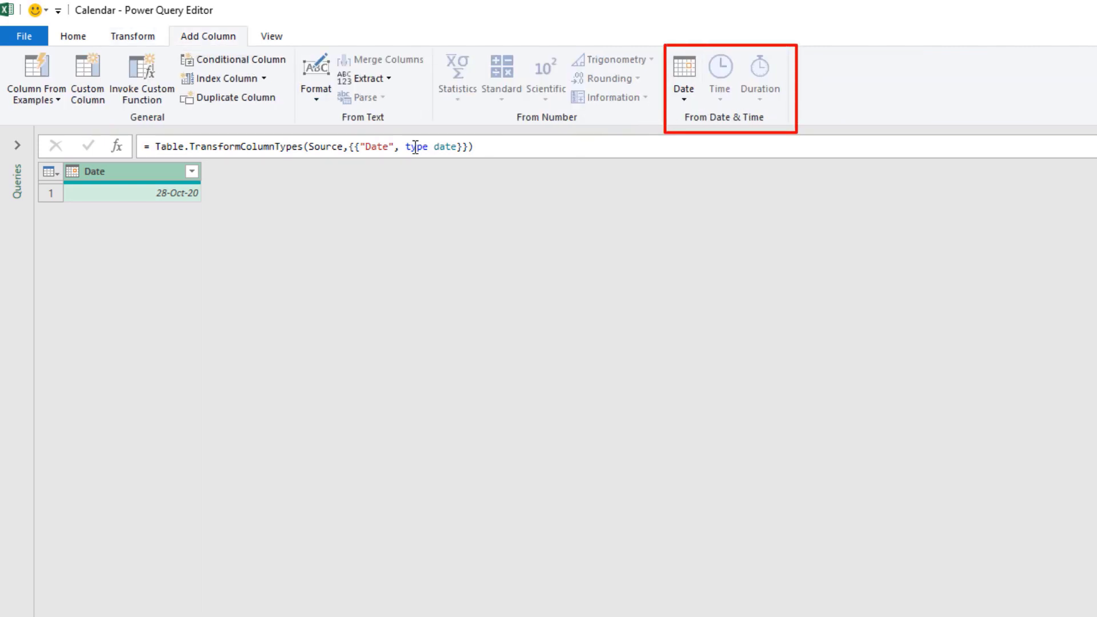
{"action": "left_click", "coordinate": [684, 100]}
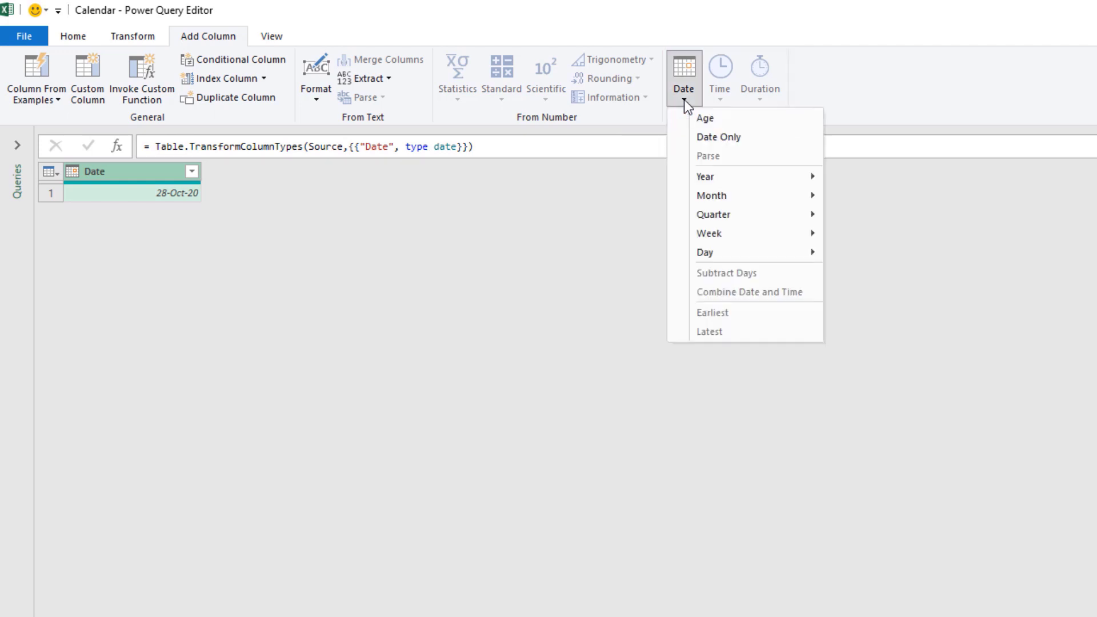
{"action": "mouse_move", "coordinate": [726, 195]}
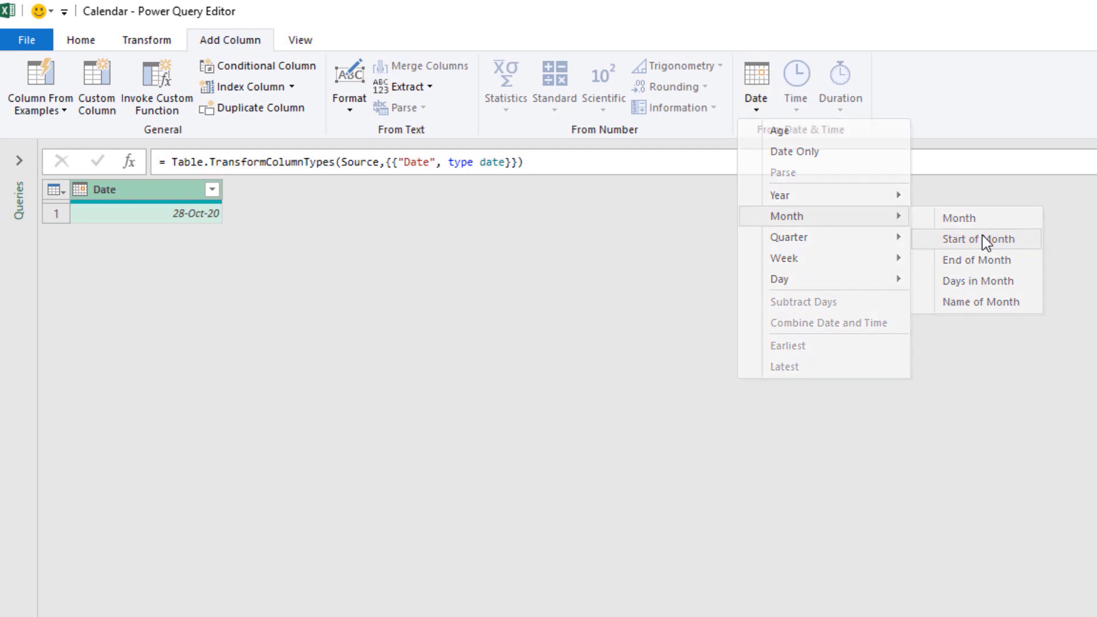
{"action": "left_click", "coordinate": [983, 239]}
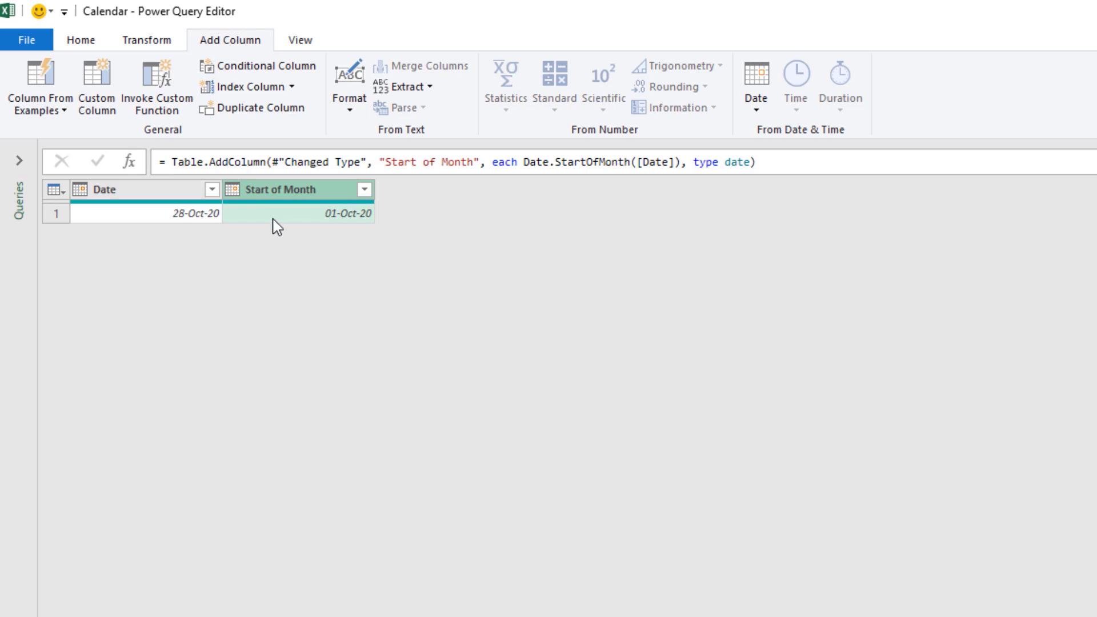
- With the Date column selected, add a Days in Month column
{"action": "left_click", "coordinate": [179, 191]}
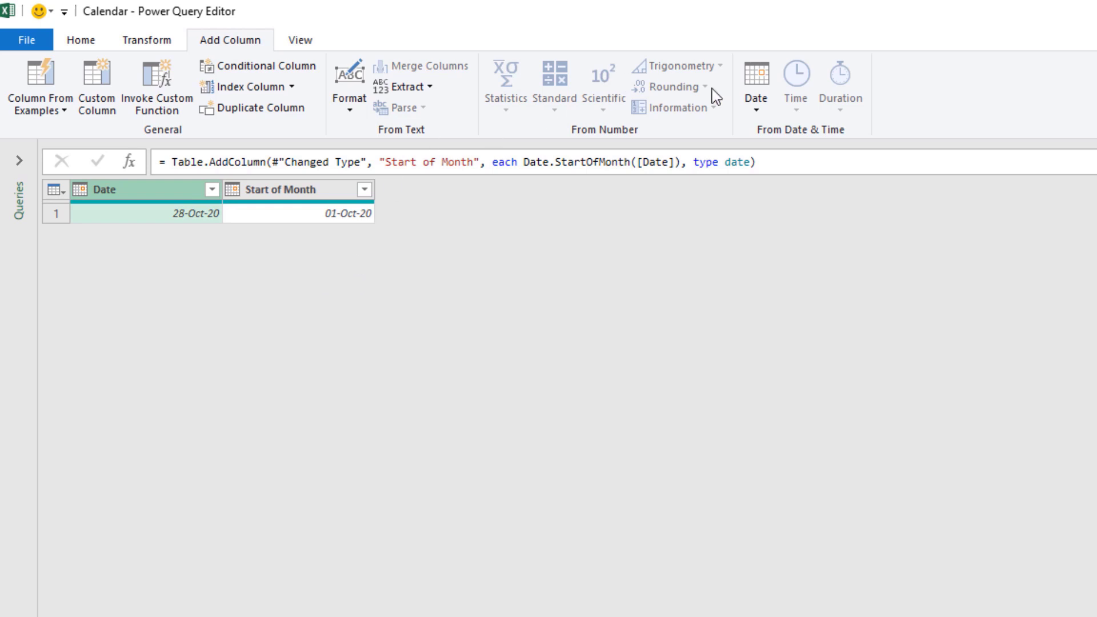
{"action": "left_click", "coordinate": [757, 108]}
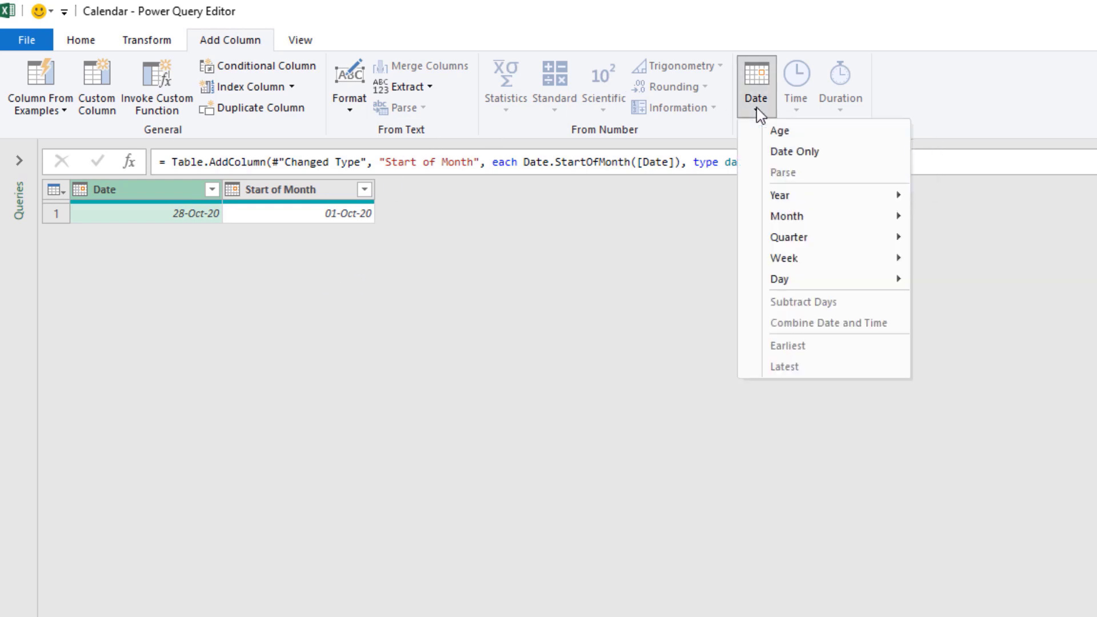
{"action": "mouse_move", "coordinate": [786, 222]}
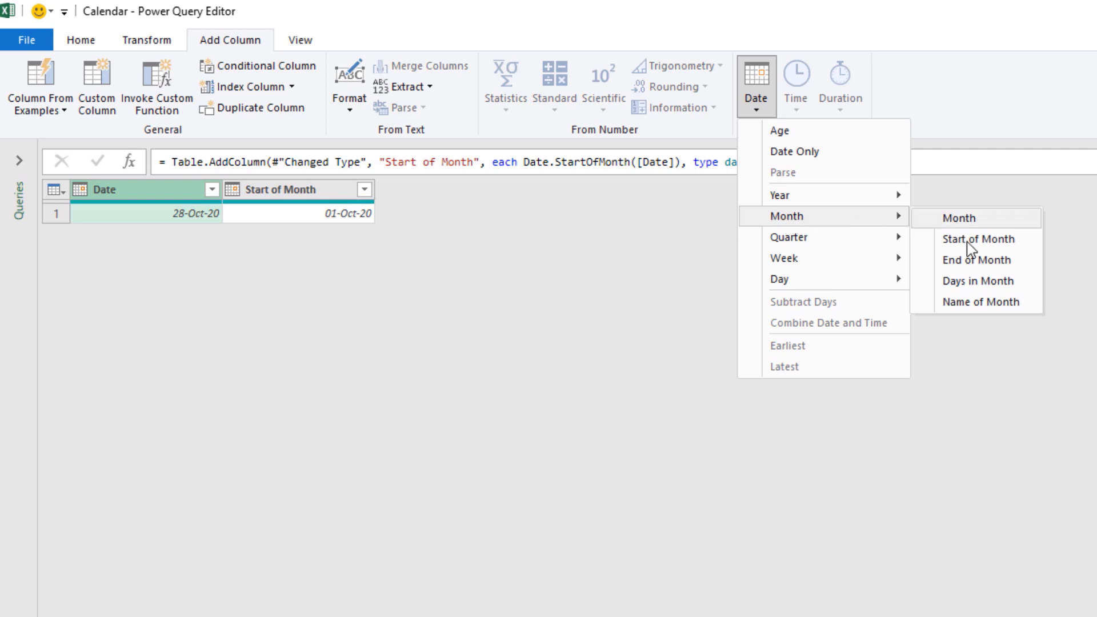
{"action": "left_click", "coordinate": [967, 282]}
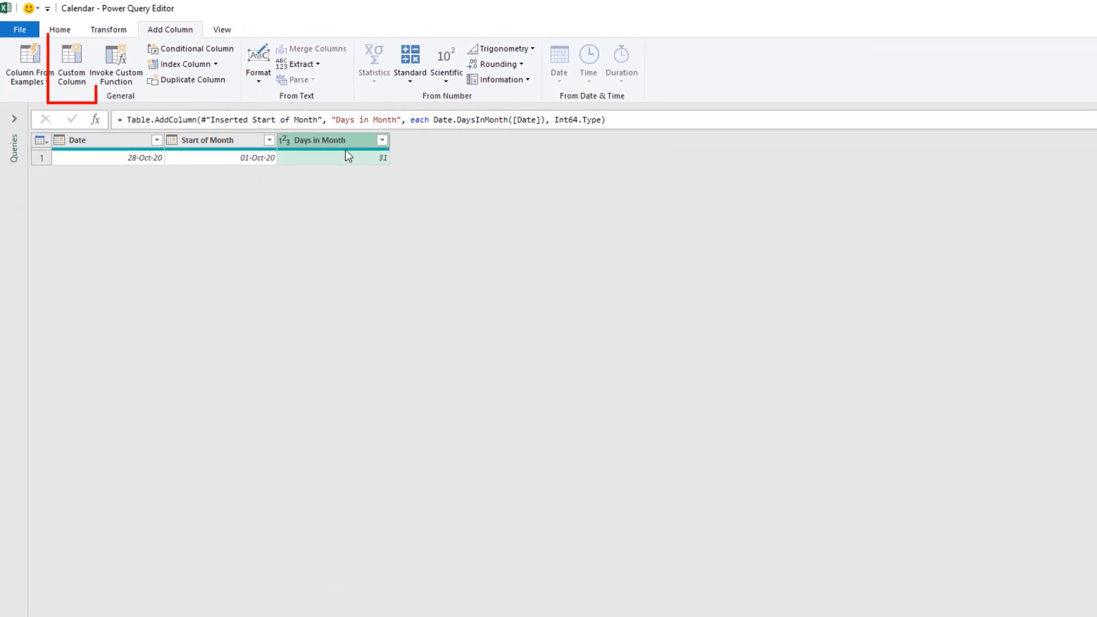
- Add a custom column named FullMonth with the formula List.Dates([Start of Month],[Days in Month],#duration(1,0,0,0))
{"action": "left_click", "coordinate": [68, 60]}
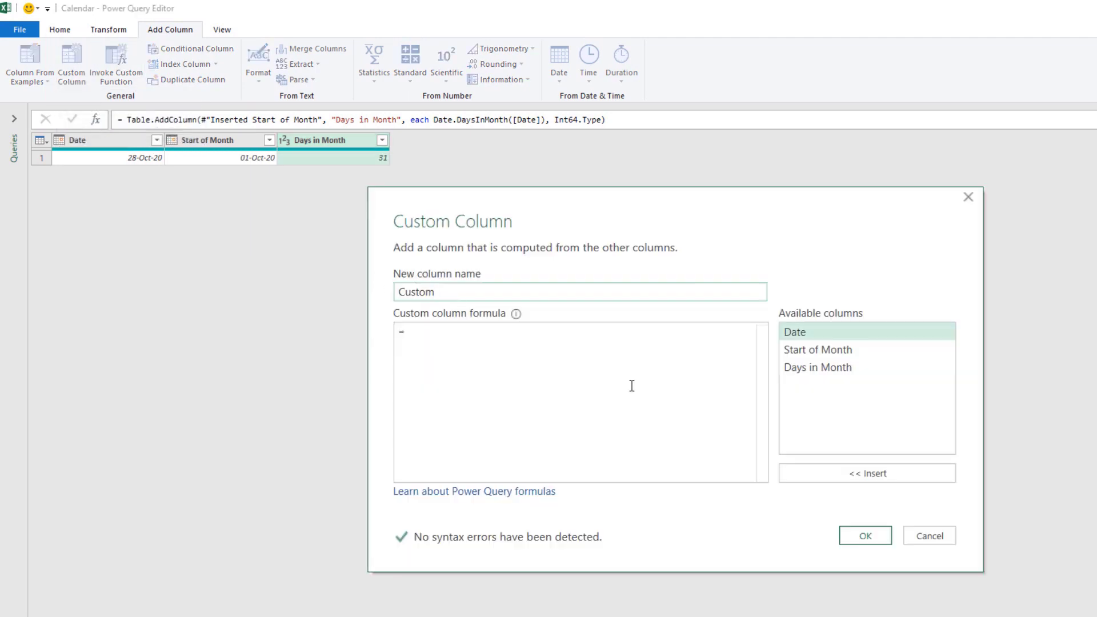
{"action": "left_click_drag", "start_coordinate": [448, 292], "coordinate": [400, 292]}
{"action": "type", "text": "FullMonth"}
{"action": "left_click", "coordinate": [421, 330]}
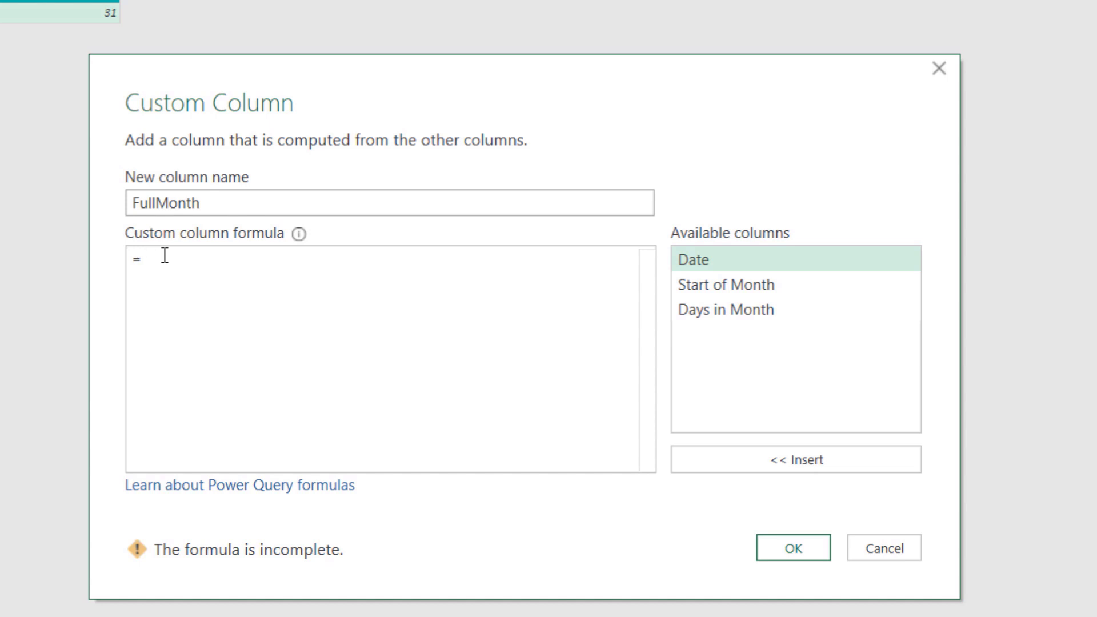
{"action": "type", "text": "List"}
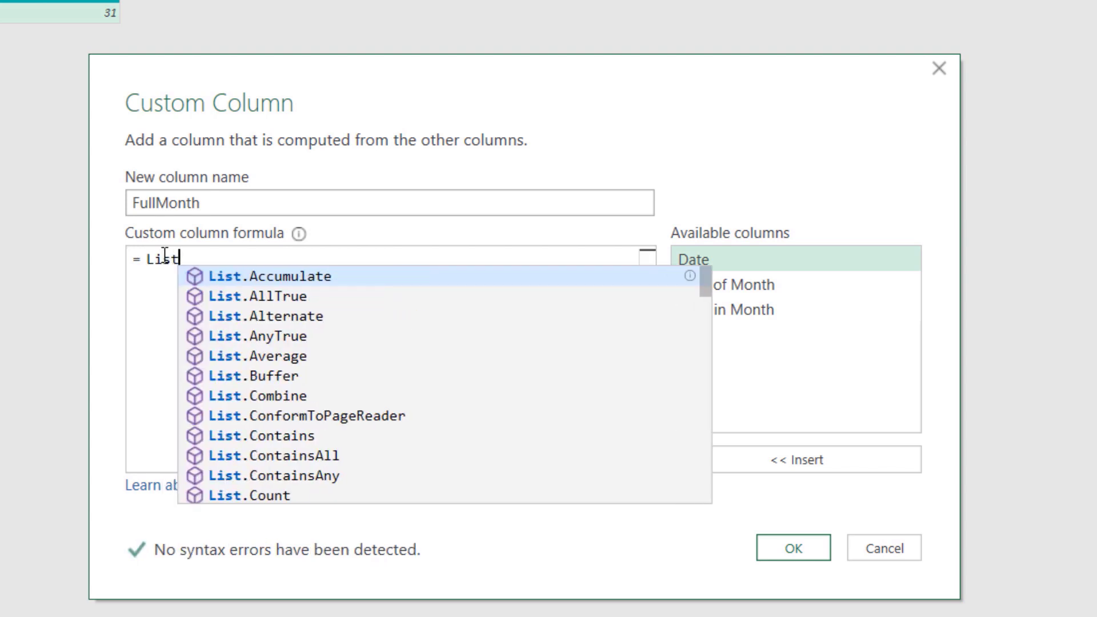
{"action": "type", "text": ".Dates"}
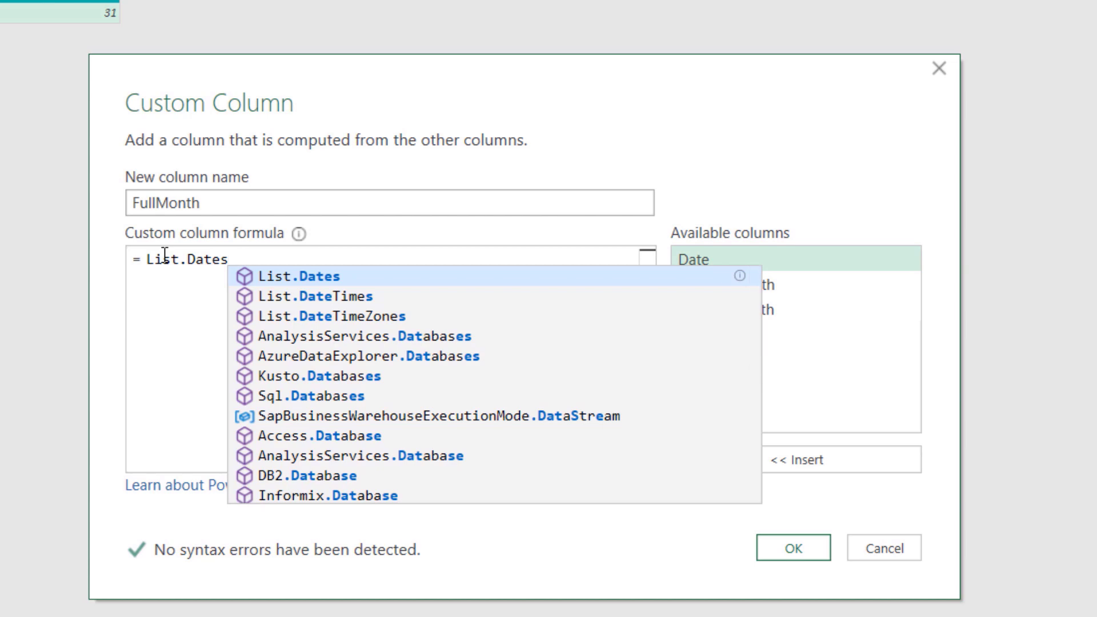
{"action": "type", "text": "("}
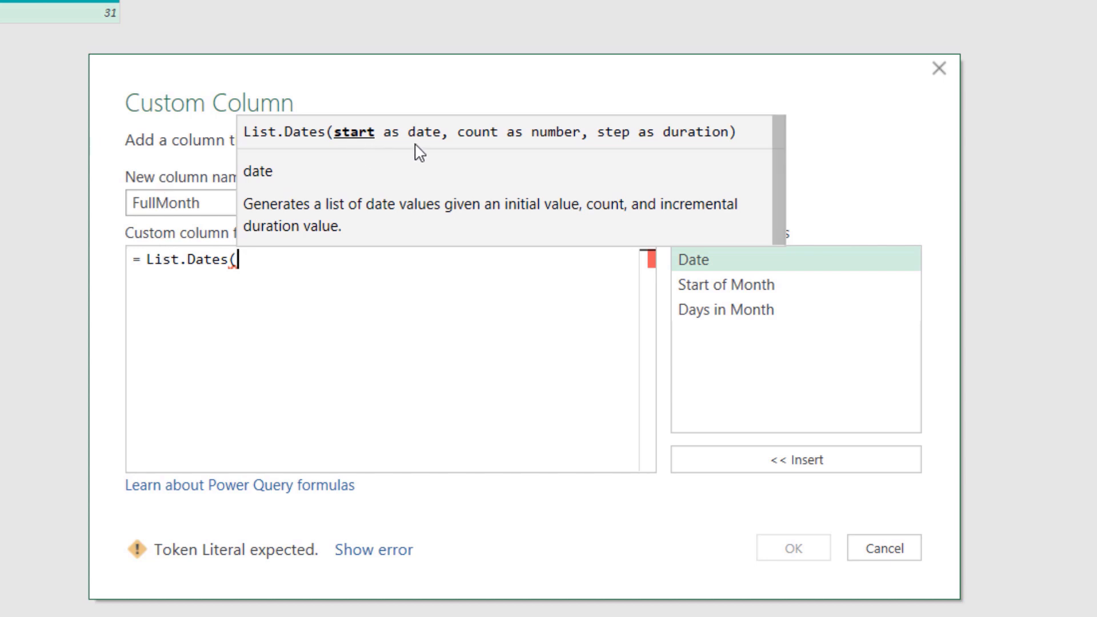
{"action": "double_click", "coordinate": [715, 283]}
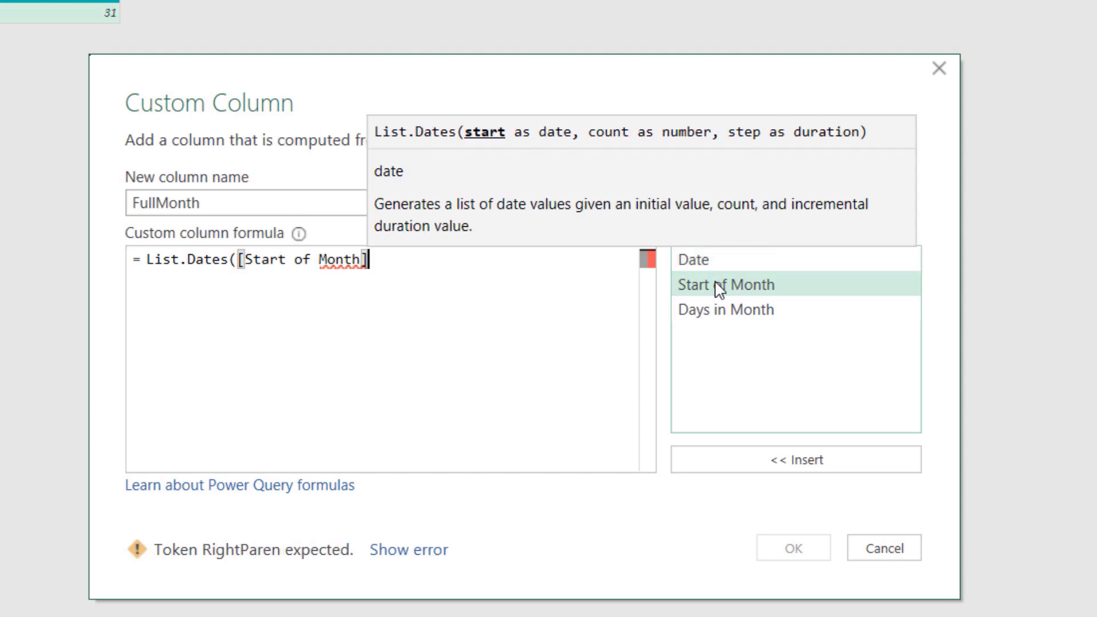
{"action": "type", "text": ","}
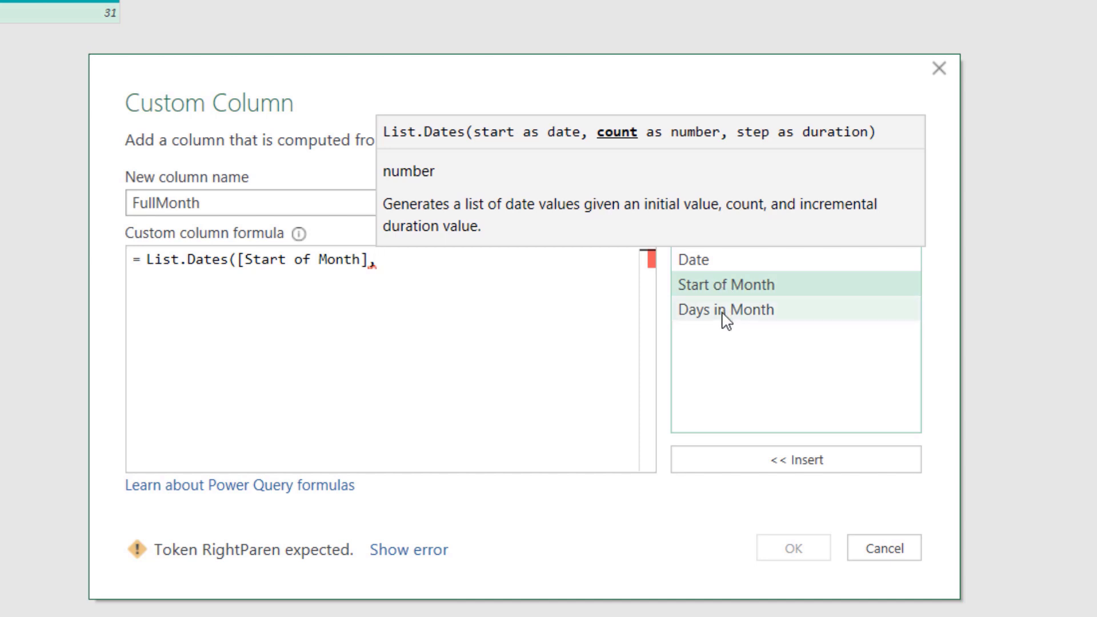
{"action": "double_click", "coordinate": [725, 312]}
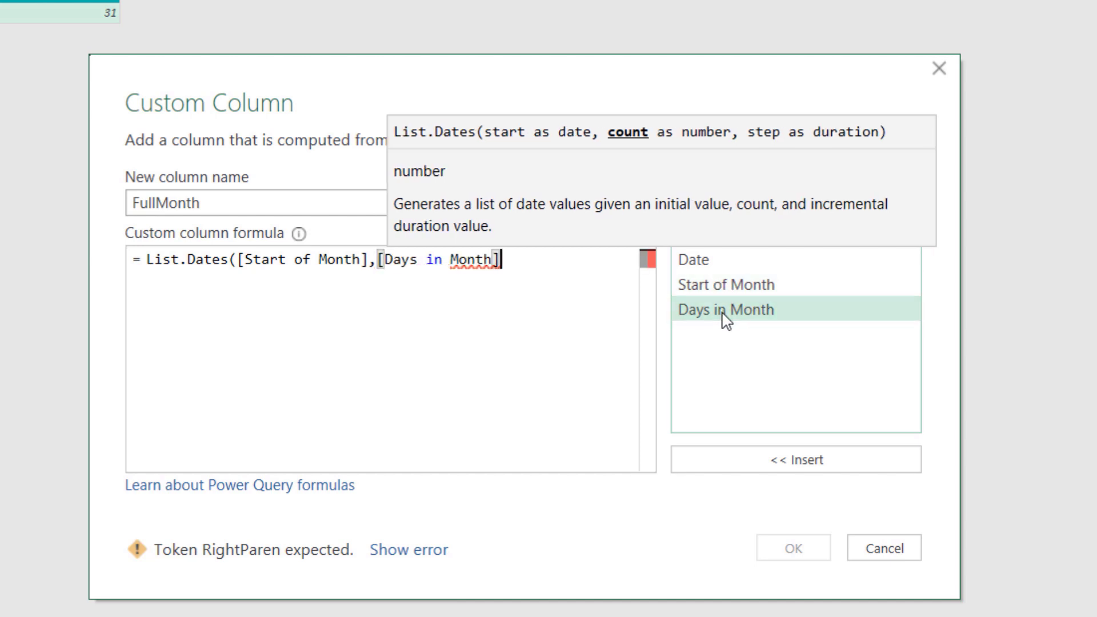
{"action": "type", "text": ","}
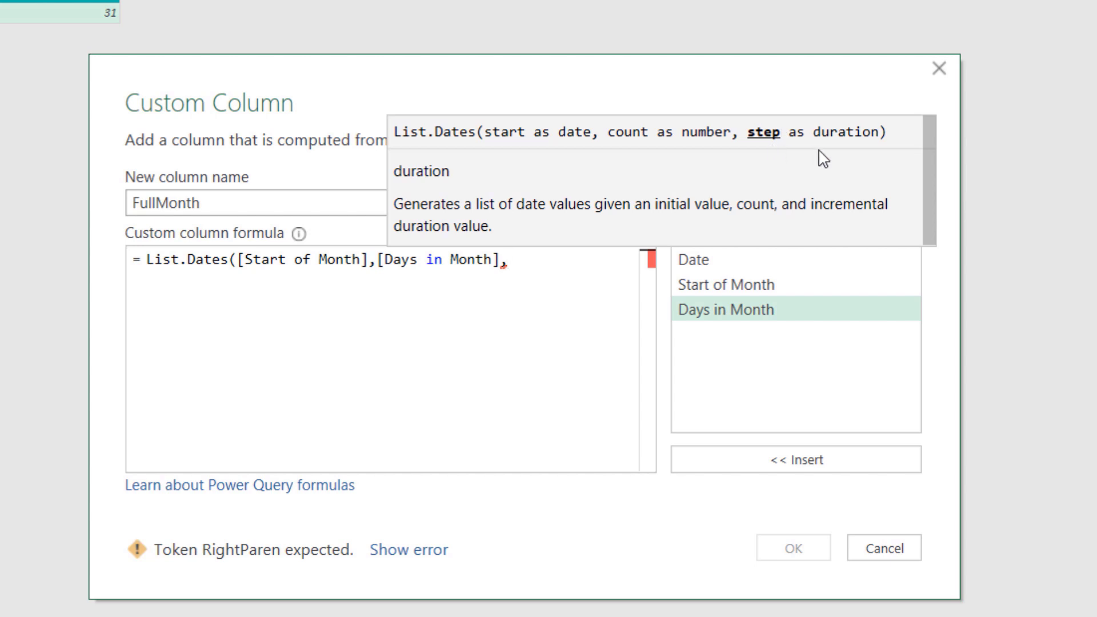
{"action": "type", "text": "#"}
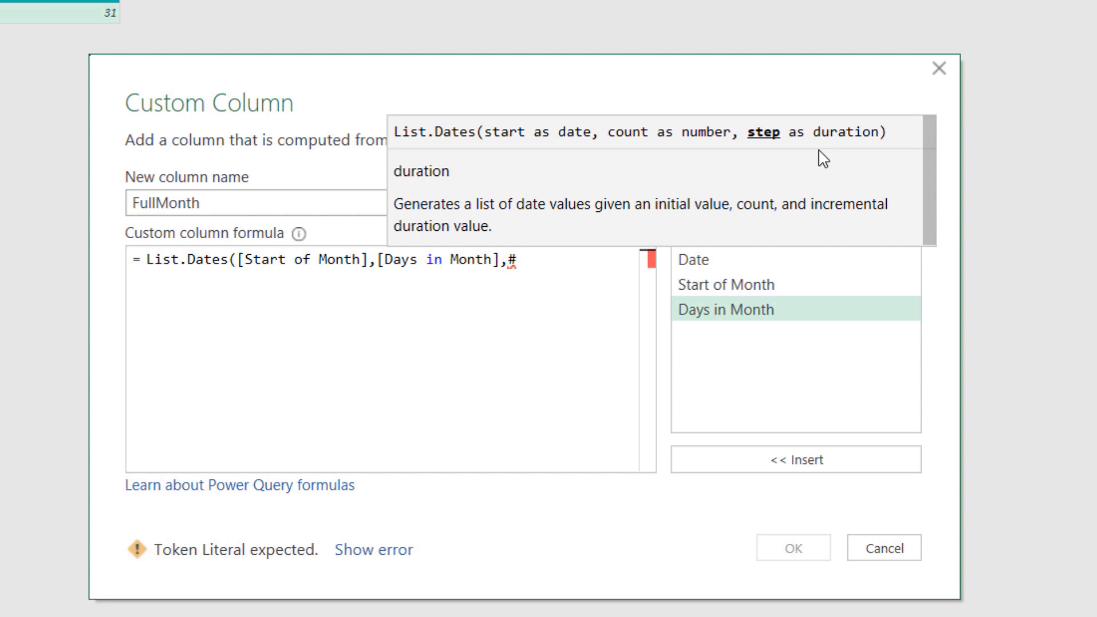
{"action": "type", "text": "duration("}
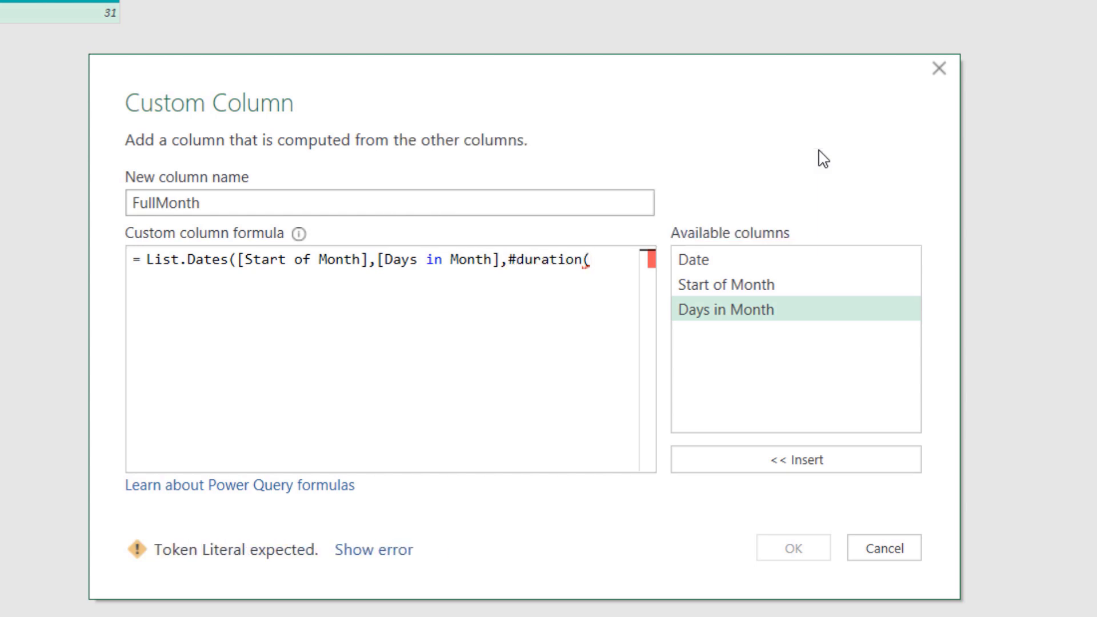
{"action": "type", "text": "1,"}
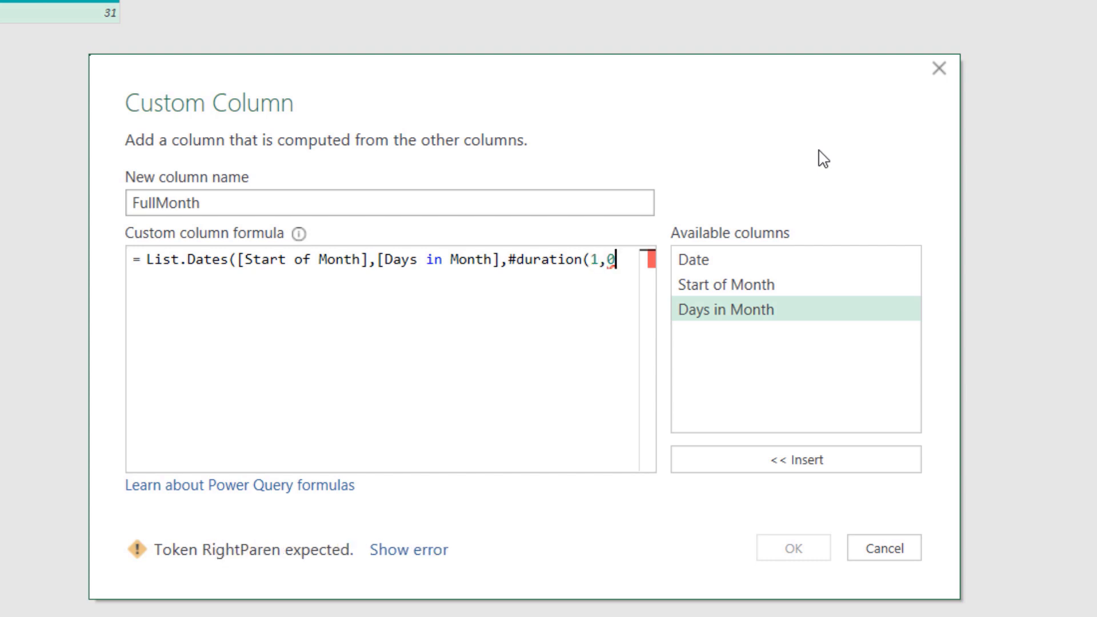
{"action": "type", "text": "0,0,0"}
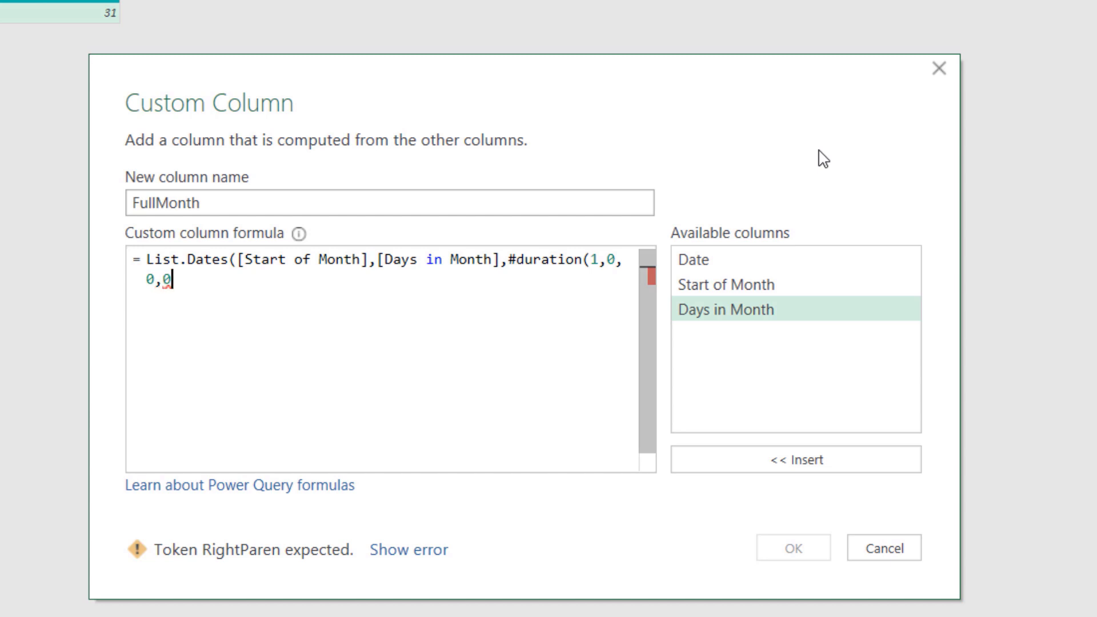
{"action": "type", "text": ")"}
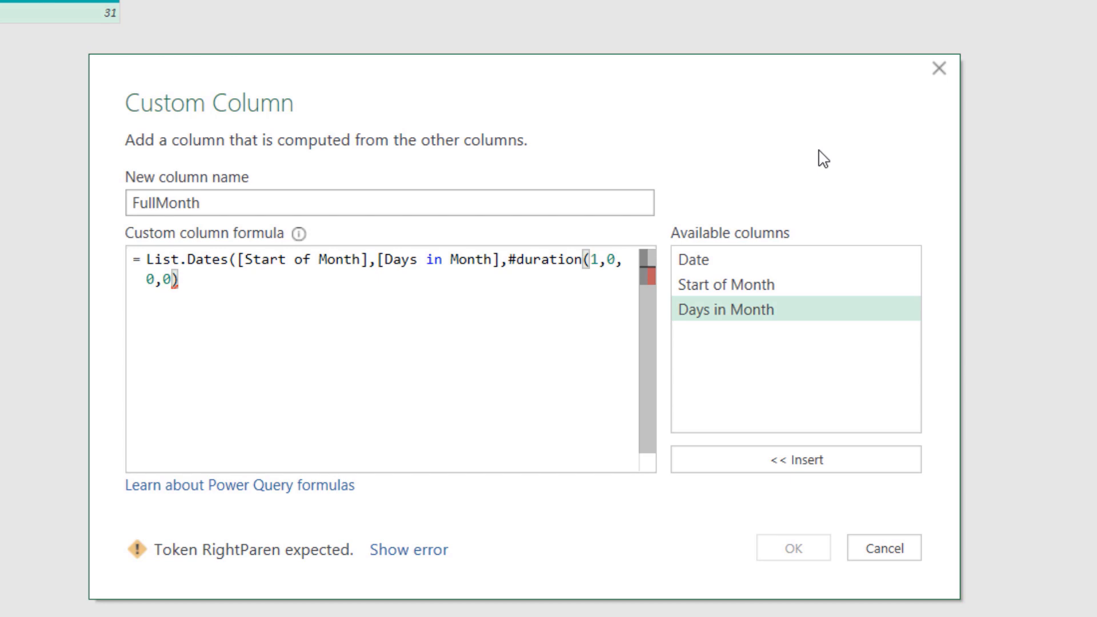
{"action": "type", "text": ")"}
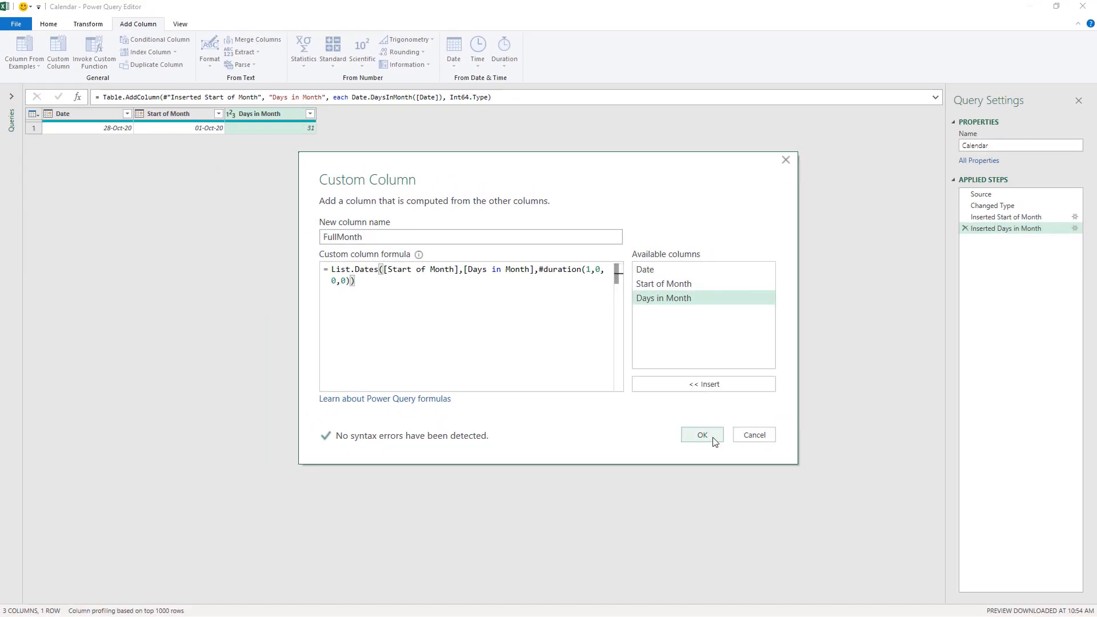
{"action": "left_click", "coordinate": [713, 439]}
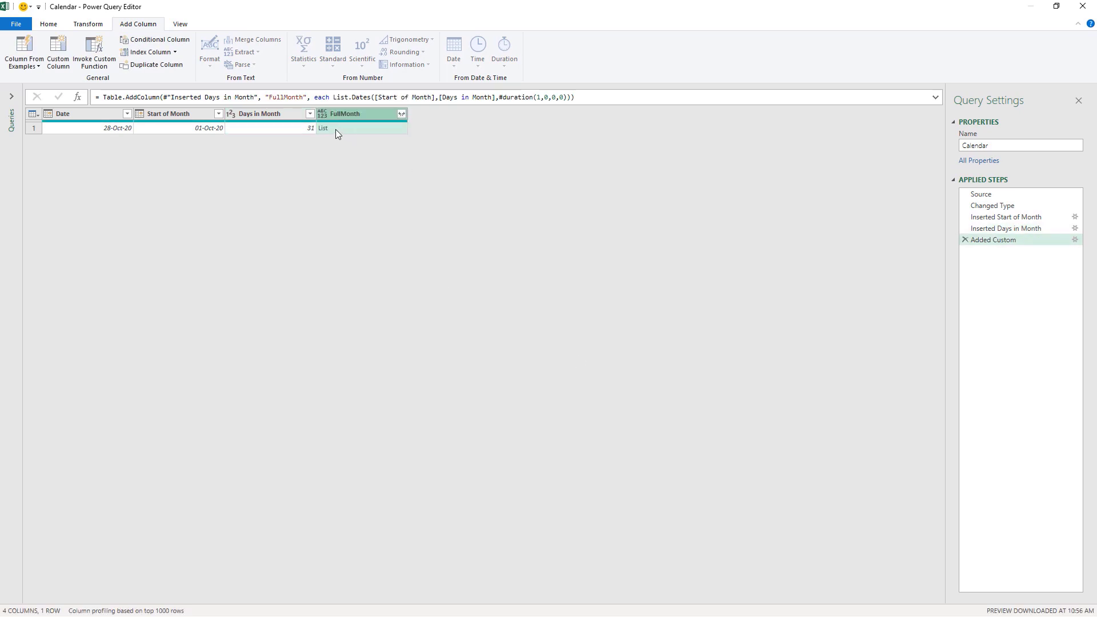
- Expand the FullMonth list column to new rows
{"action": "left_click", "coordinate": [385, 127]}
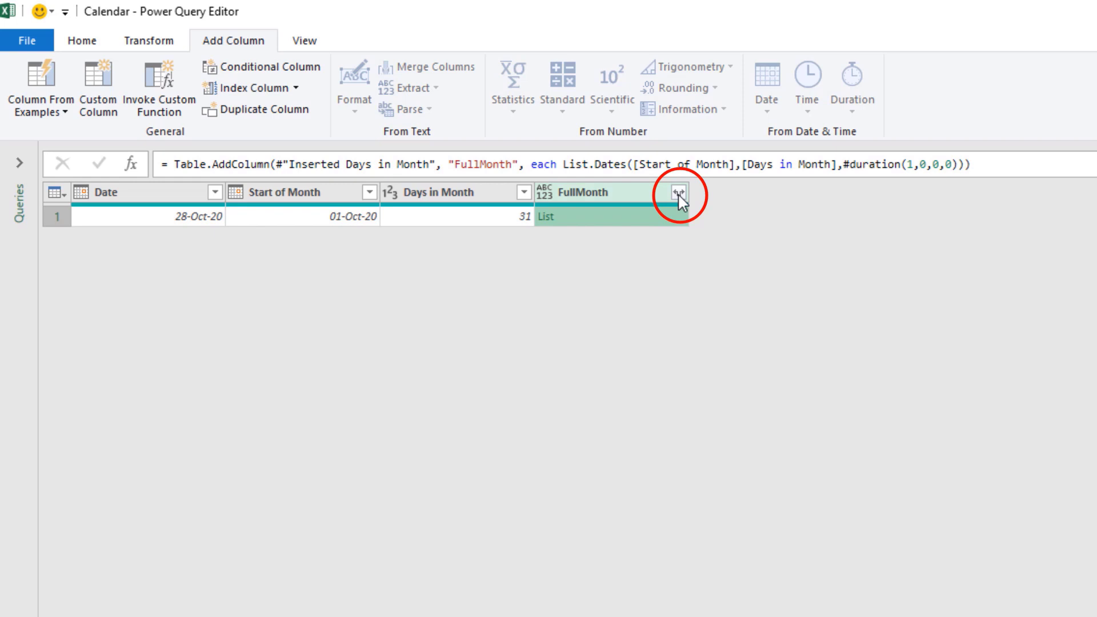
{"action": "left_click", "coordinate": [678, 192]}
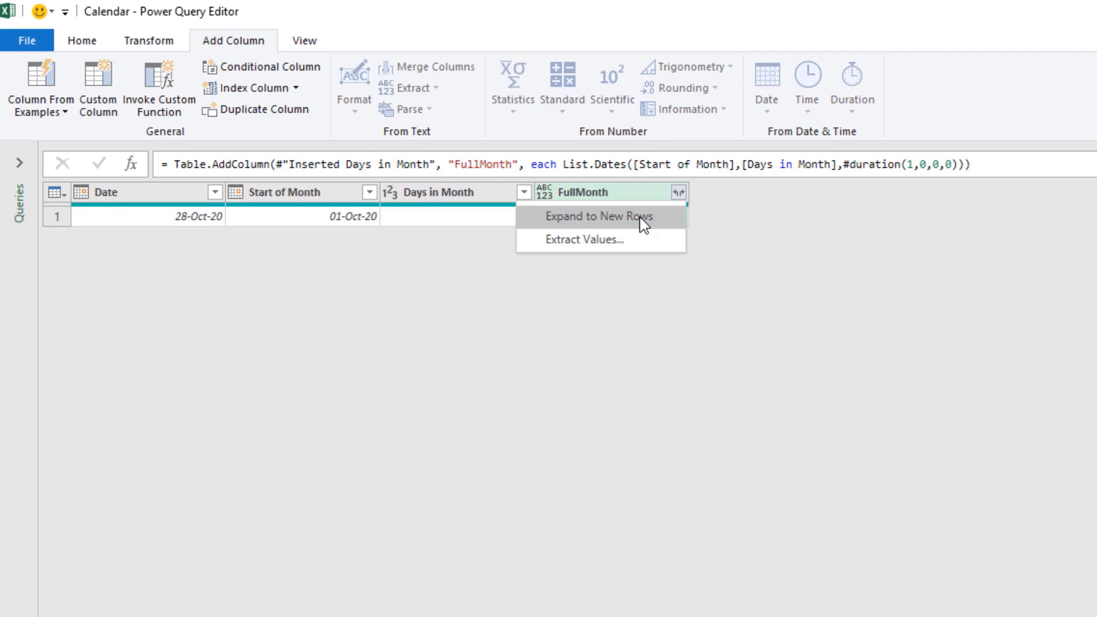
{"action": "left_click", "coordinate": [644, 219]}
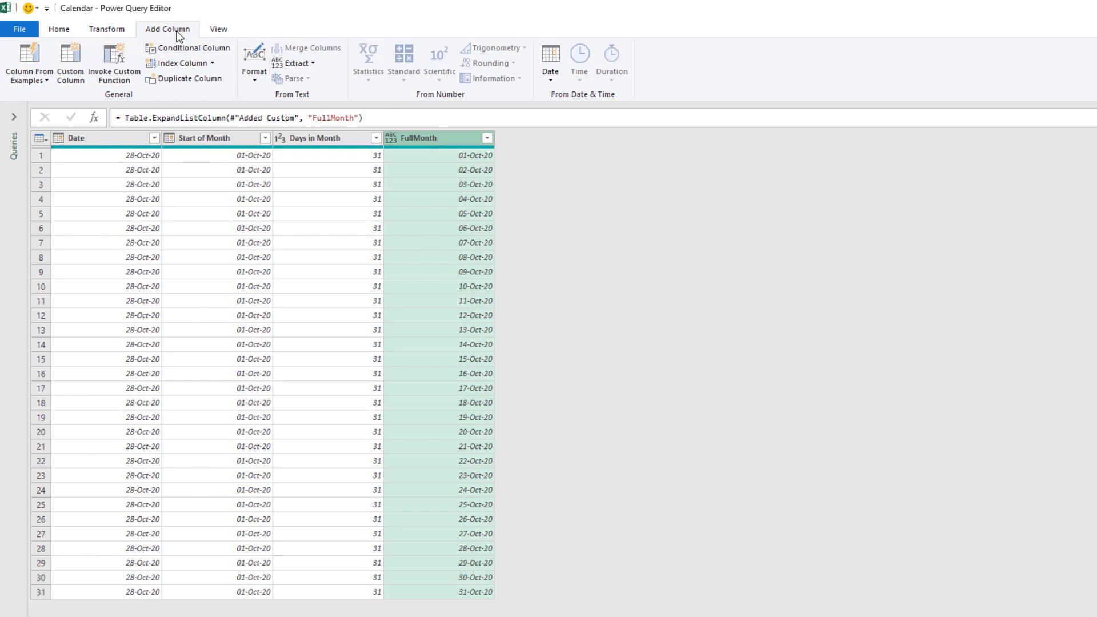
- Add a Day column extracting the day number from the FullMonth dates
{"action": "left_click", "coordinate": [548, 82]}
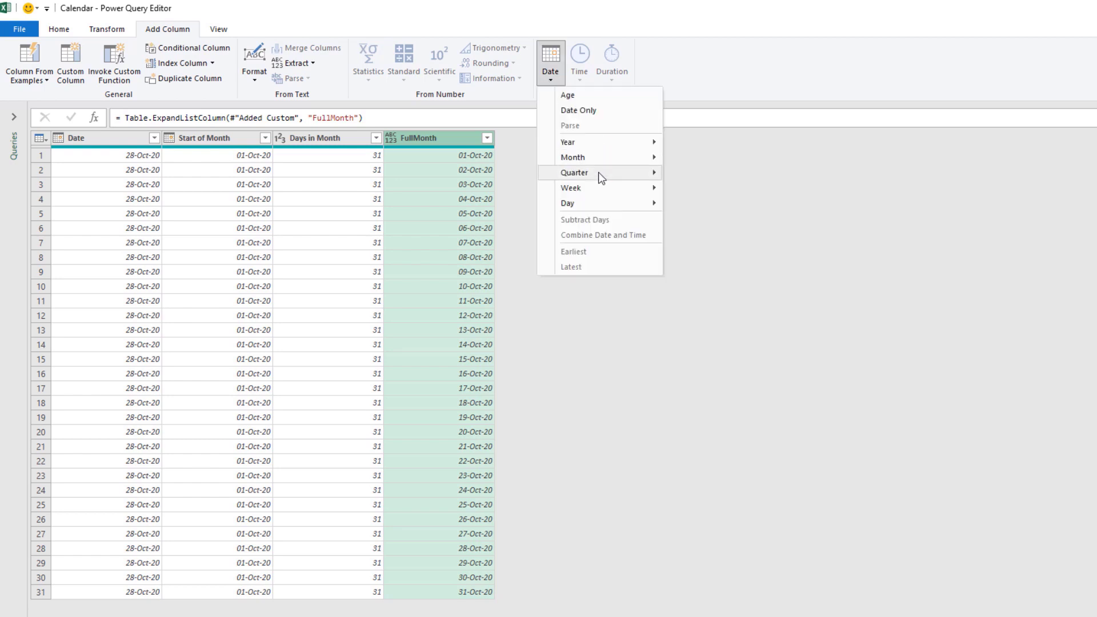
{"action": "mouse_move", "coordinate": [594, 207]}
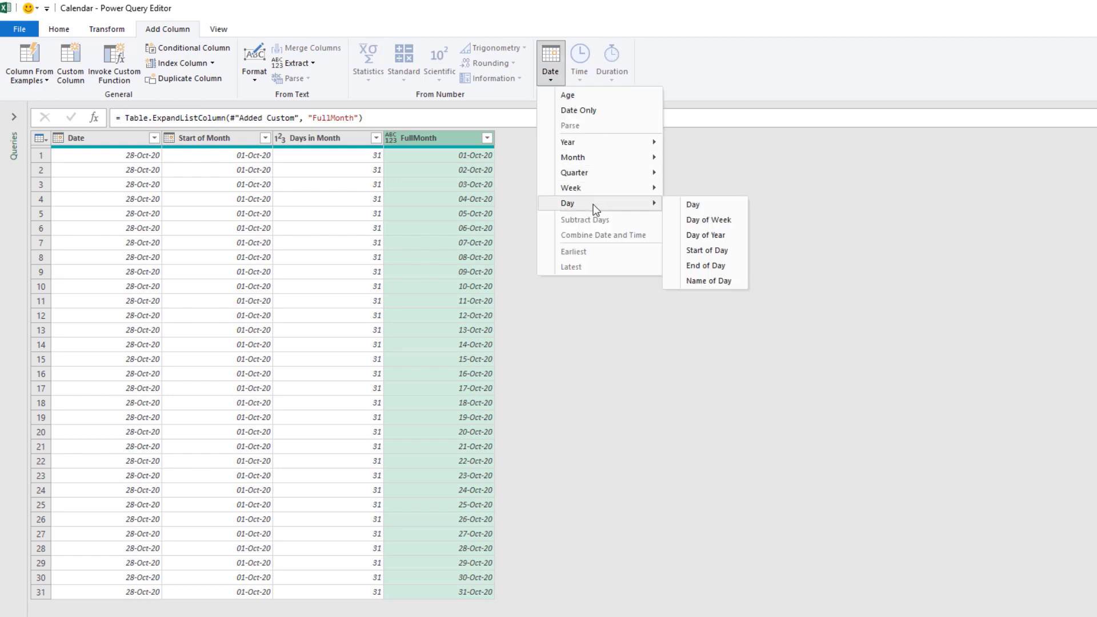
{"action": "left_click", "coordinate": [689, 204]}
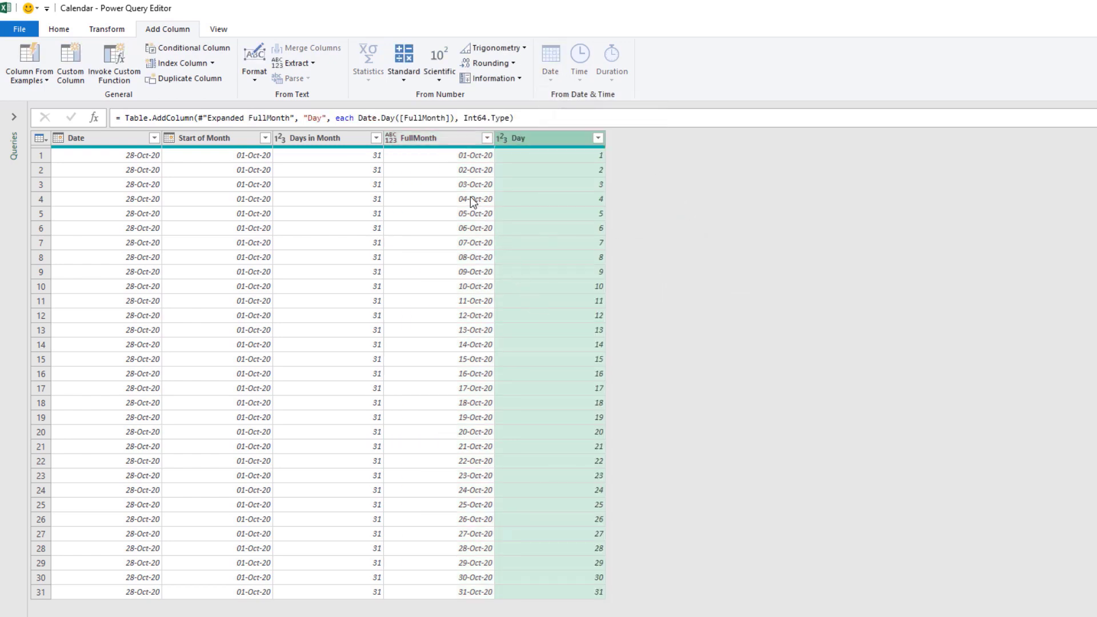
- Add a Day Name column giving the weekday name of each FullMonth date
{"action": "left_click", "coordinate": [449, 144]}
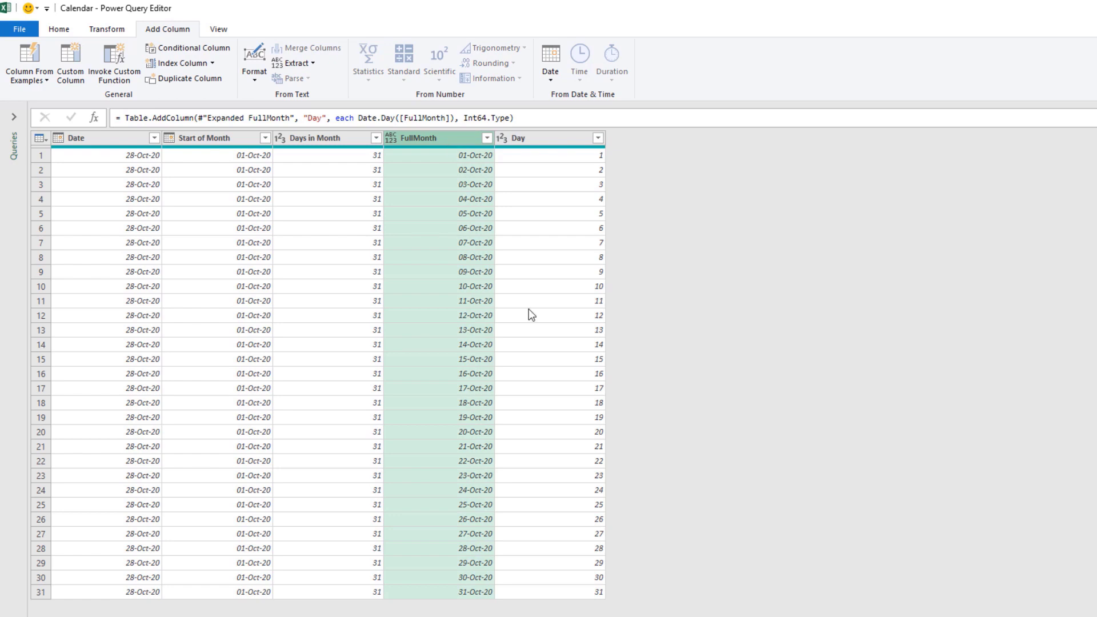
{"action": "left_click", "coordinate": [550, 82]}
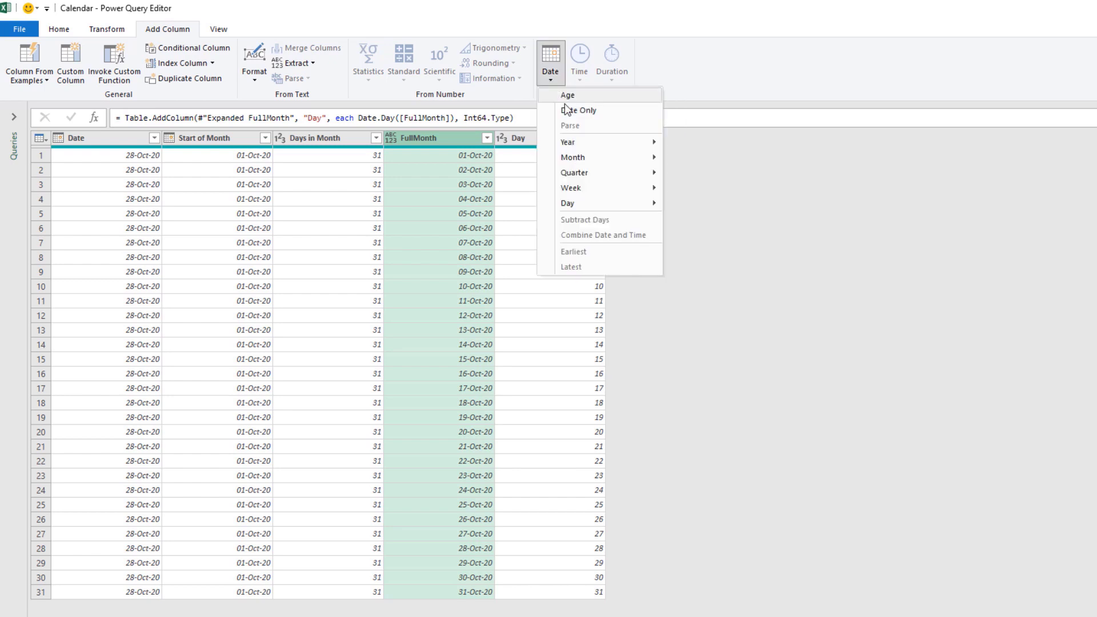
{"action": "mouse_move", "coordinate": [582, 201]}
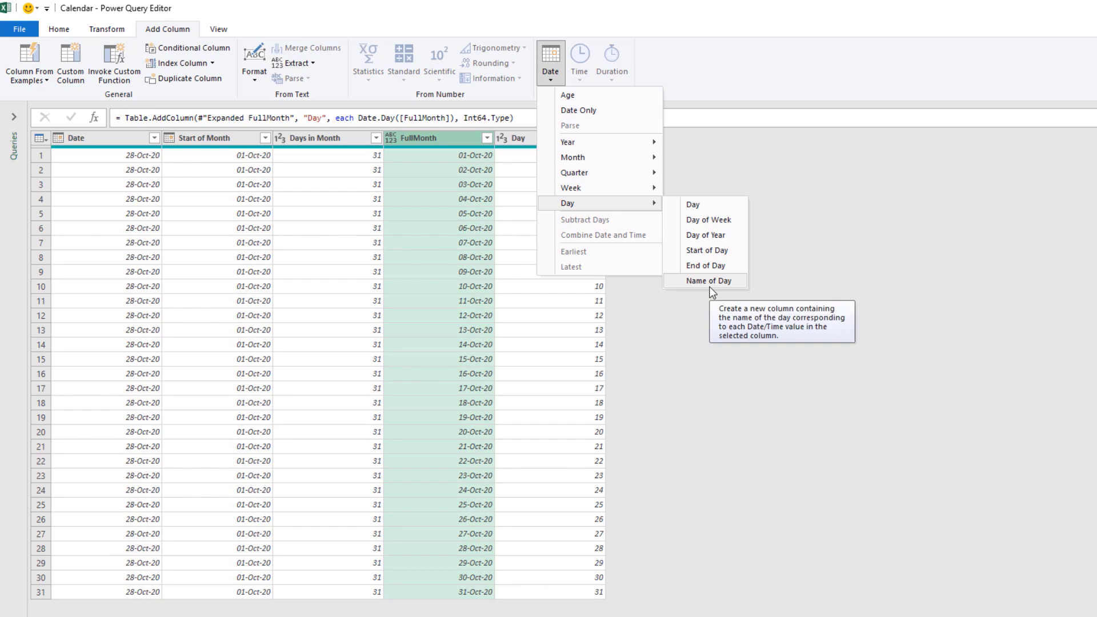
{"action": "left_click", "coordinate": [709, 287]}
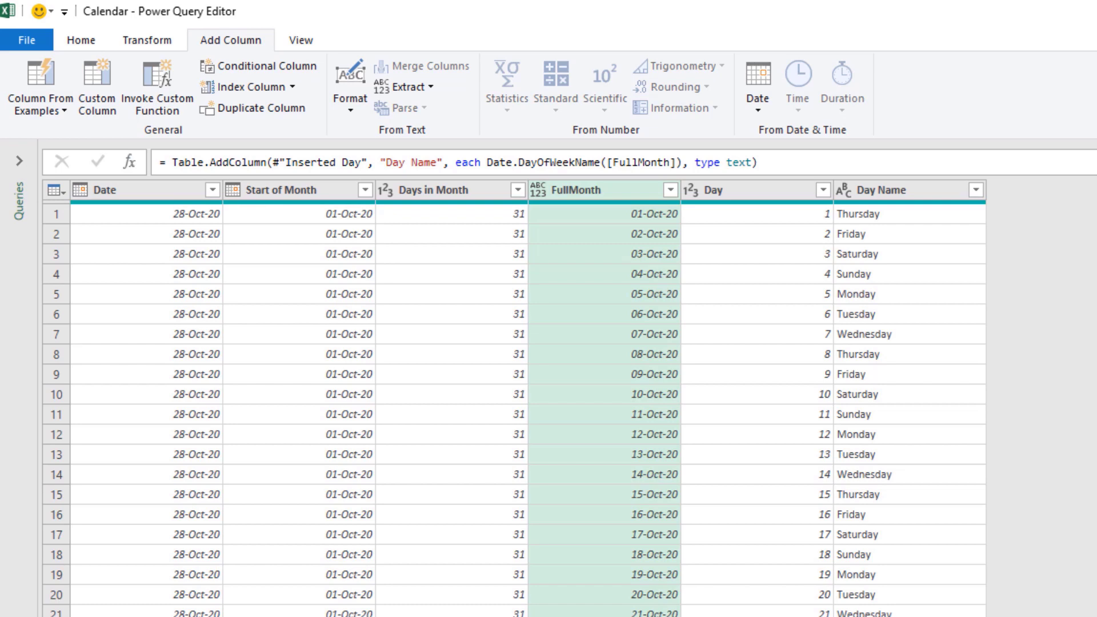
- Shorten the Day Name values to their first 3 characters
{"action": "left_click", "coordinate": [907, 189]}
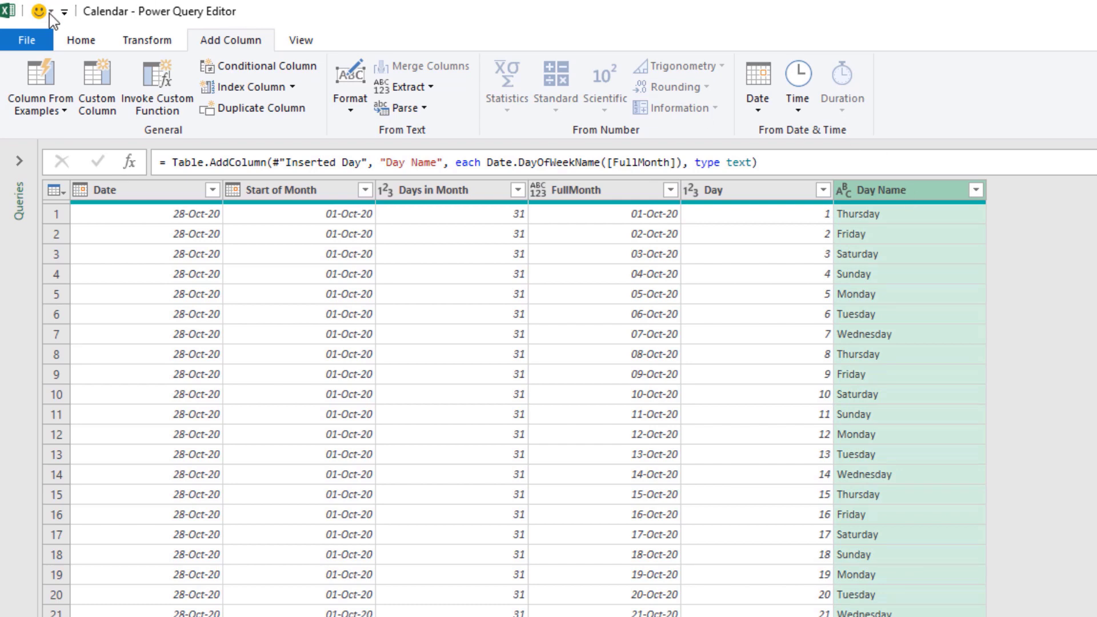
{"action": "left_click", "coordinate": [141, 42]}
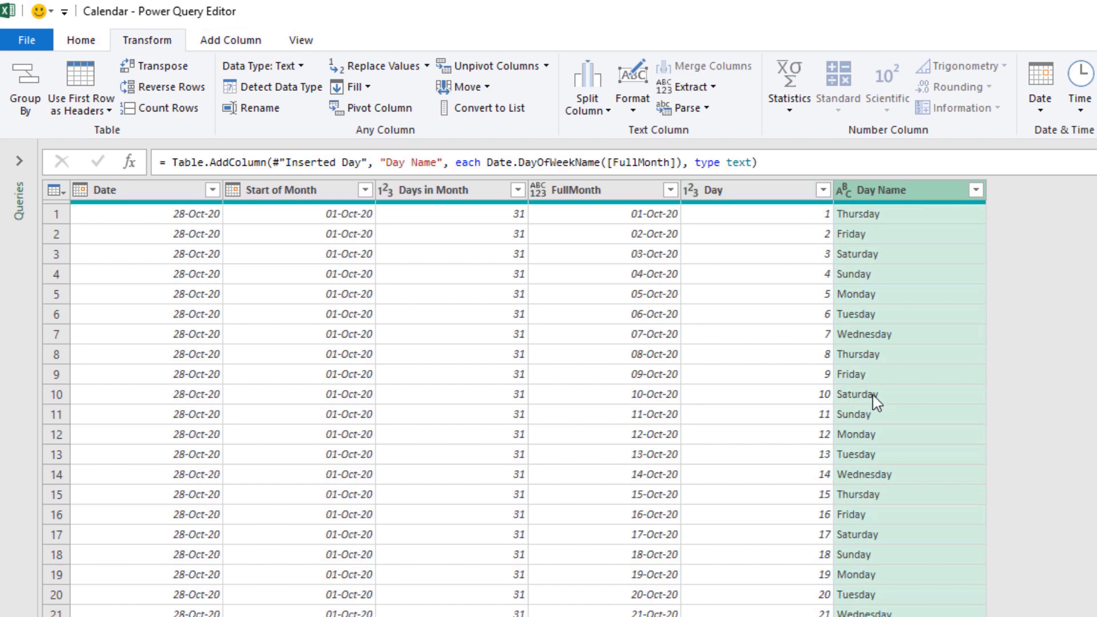
{"action": "left_click", "coordinate": [712, 87]}
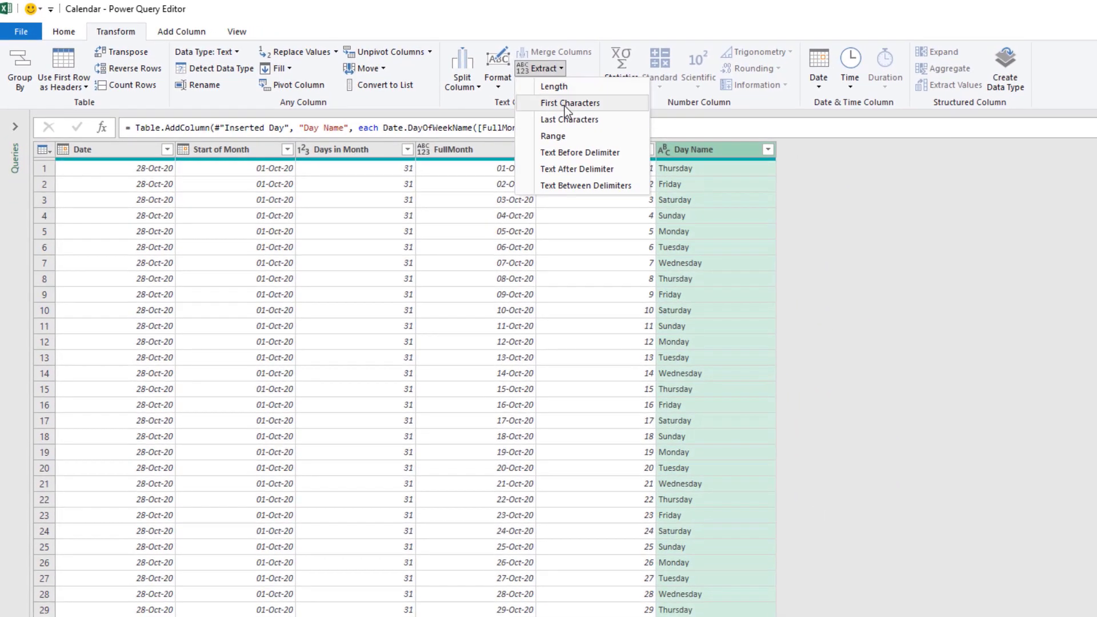
{"action": "left_click", "coordinate": [568, 104]}
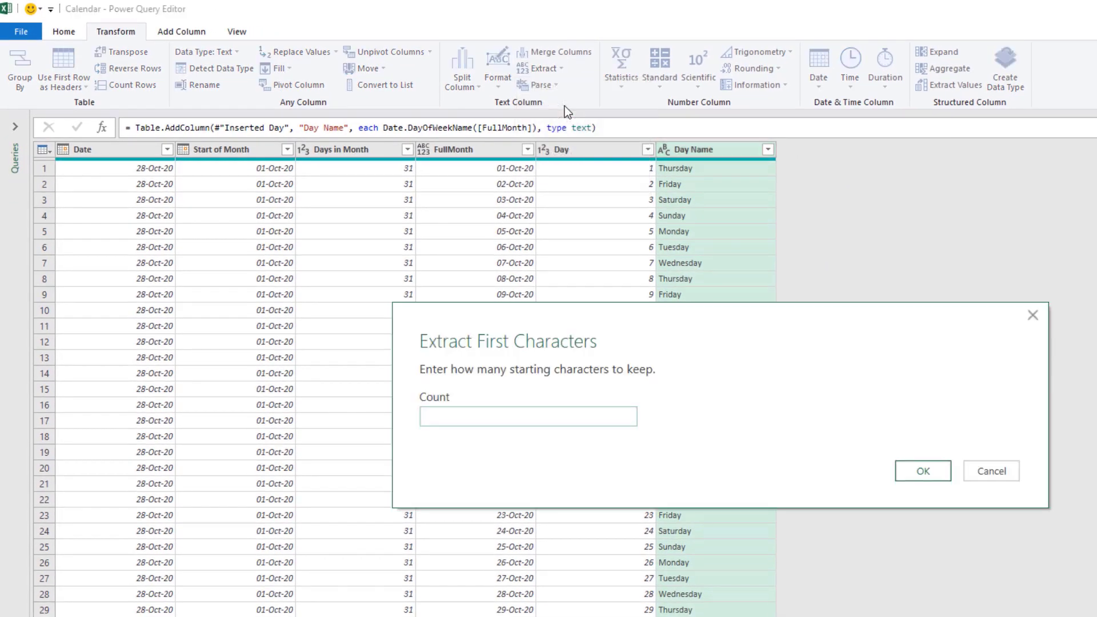
{"action": "type", "text": "3"}
{"action": "left_click", "coordinate": [923, 472]}
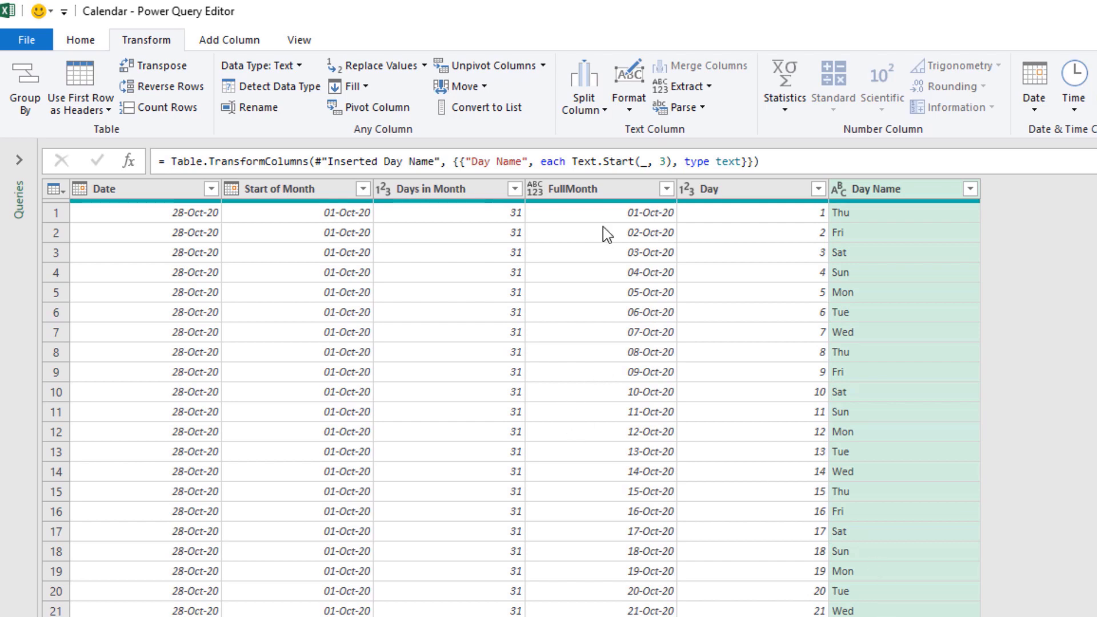
- Add a Week of Month column calculated from the FullMonth dates
{"action": "left_click", "coordinate": [615, 192]}
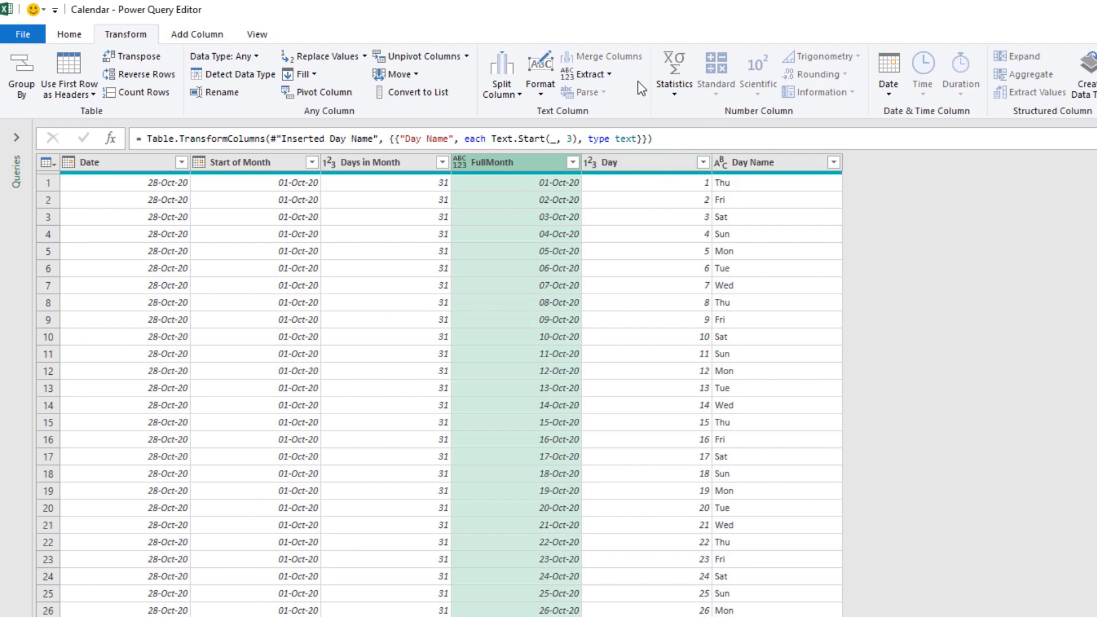
{"action": "left_click", "coordinate": [190, 37]}
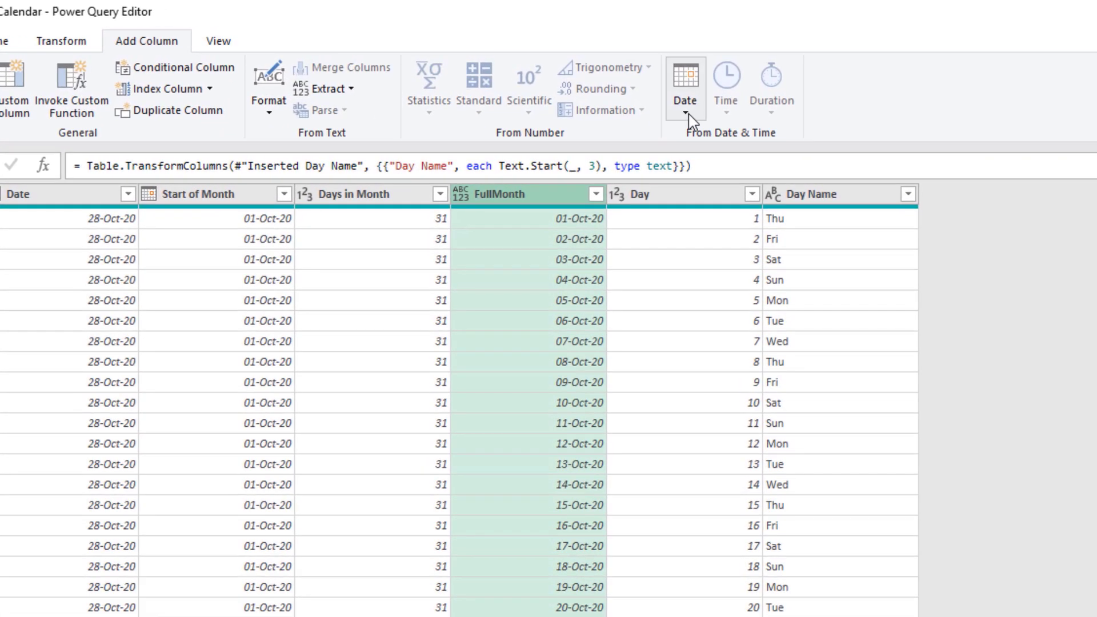
{"action": "left_click", "coordinate": [688, 117]}
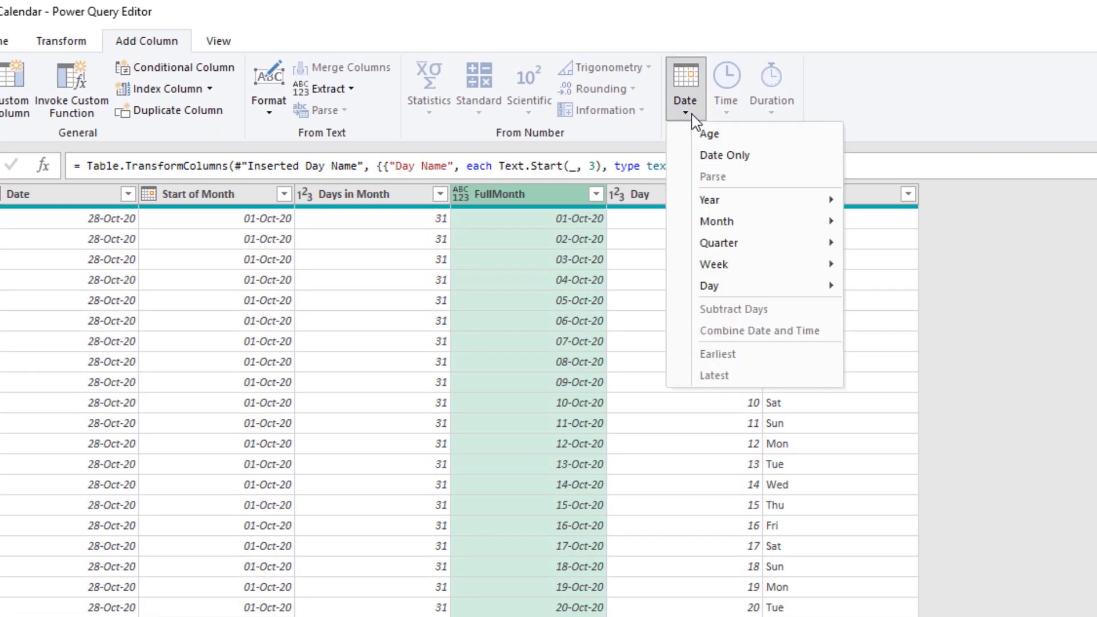
{"action": "mouse_move", "coordinate": [725, 267]}
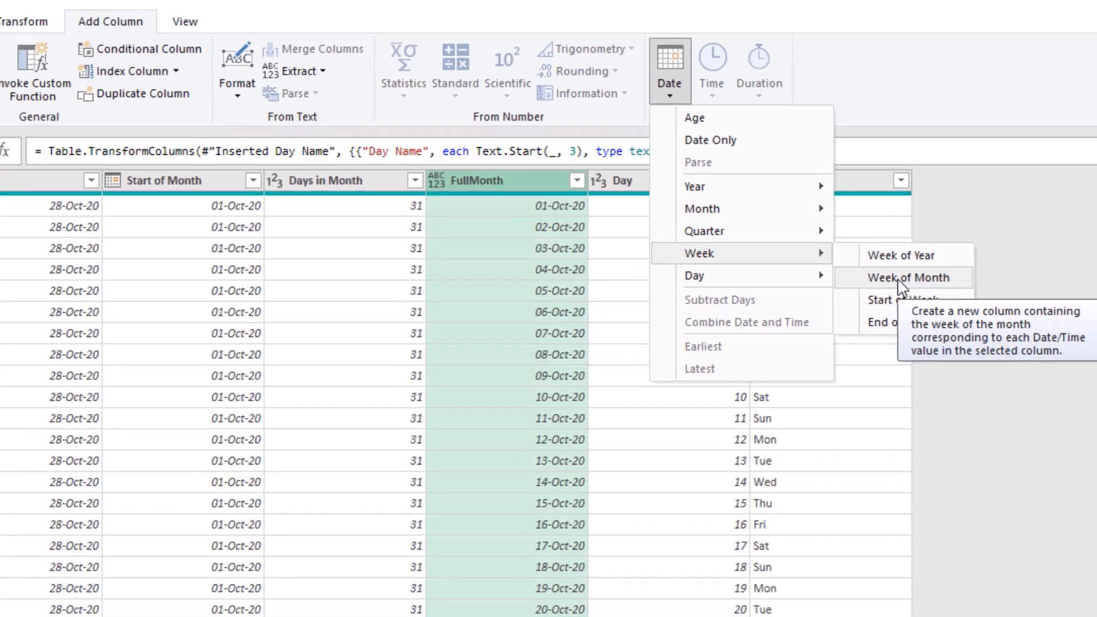
{"action": "left_click", "coordinate": [912, 288]}
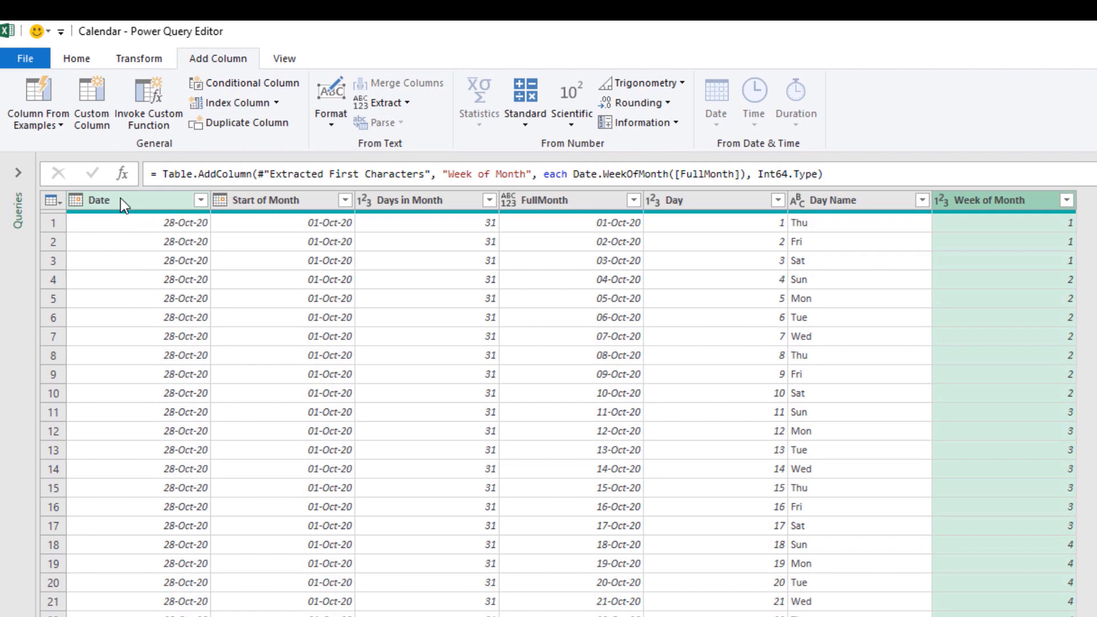
- Remove the Date, Start of Month, Days in Month and FullMonth columns
{"action": "left_click", "coordinate": [121, 198]}
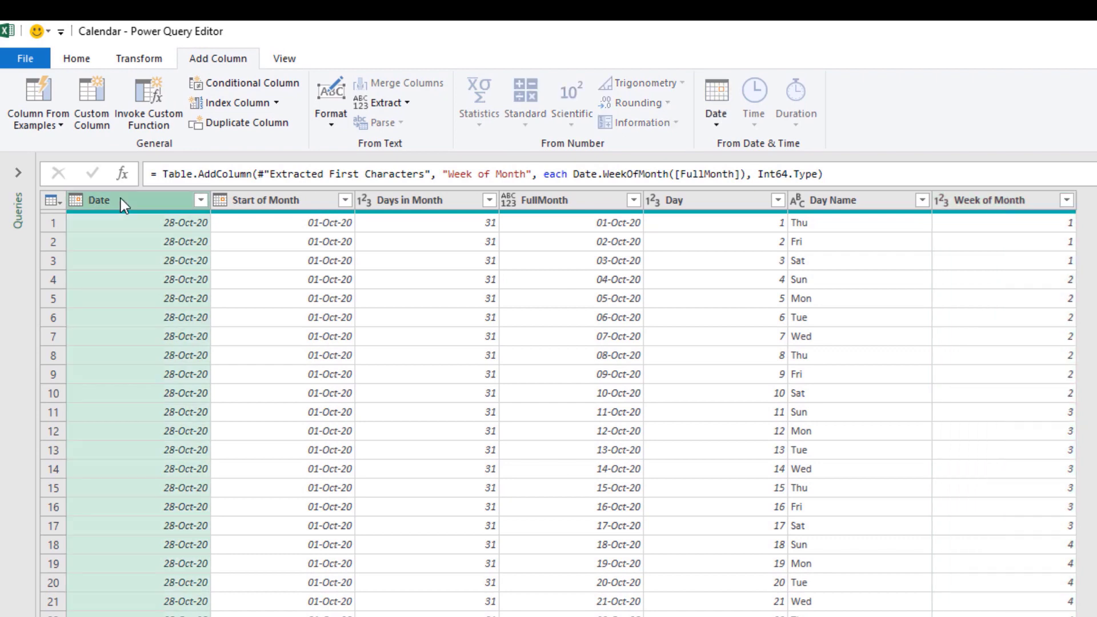
{"action": "left_click", "coordinate": [564, 196], "text": "shift"}
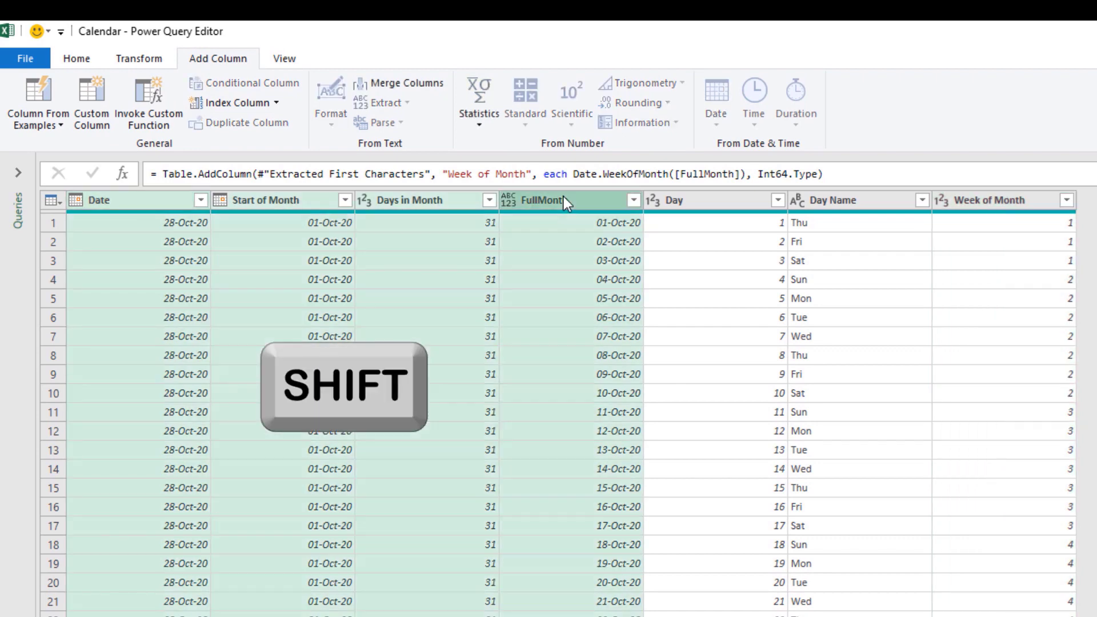
{"action": "right_click", "coordinate": [555, 199]}
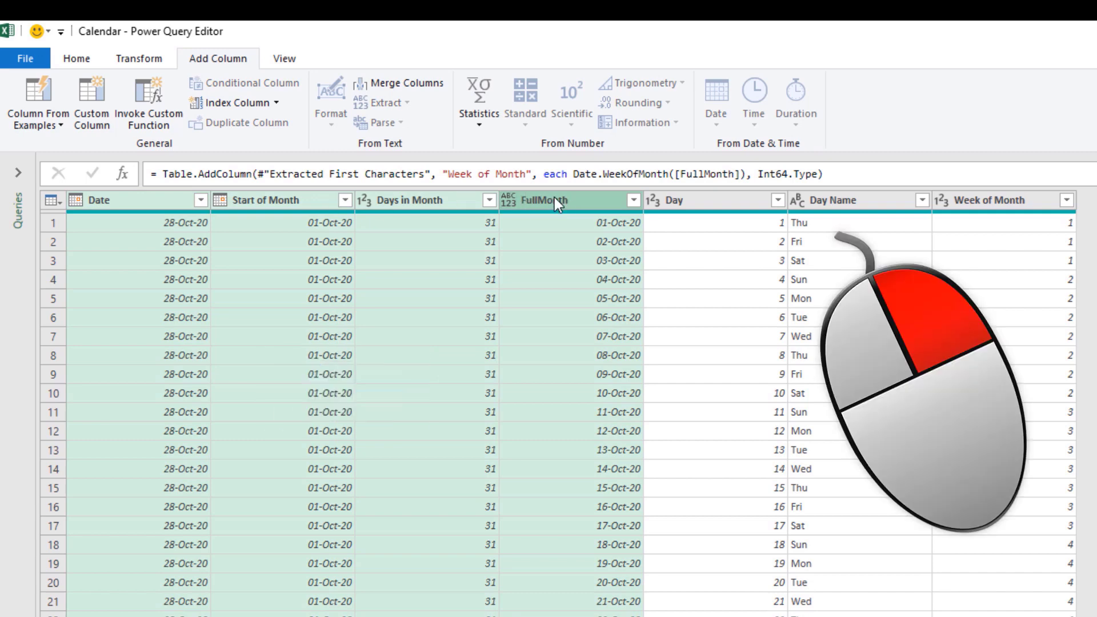
{"action": "right_click", "coordinate": [554, 198]}
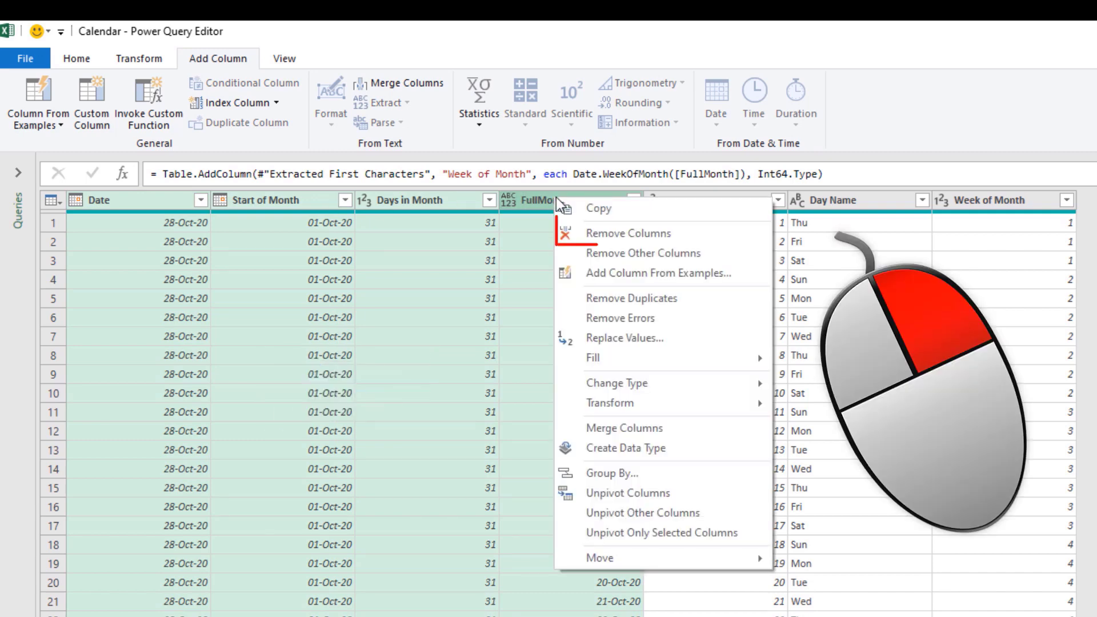
{"action": "left_click", "coordinate": [604, 235]}
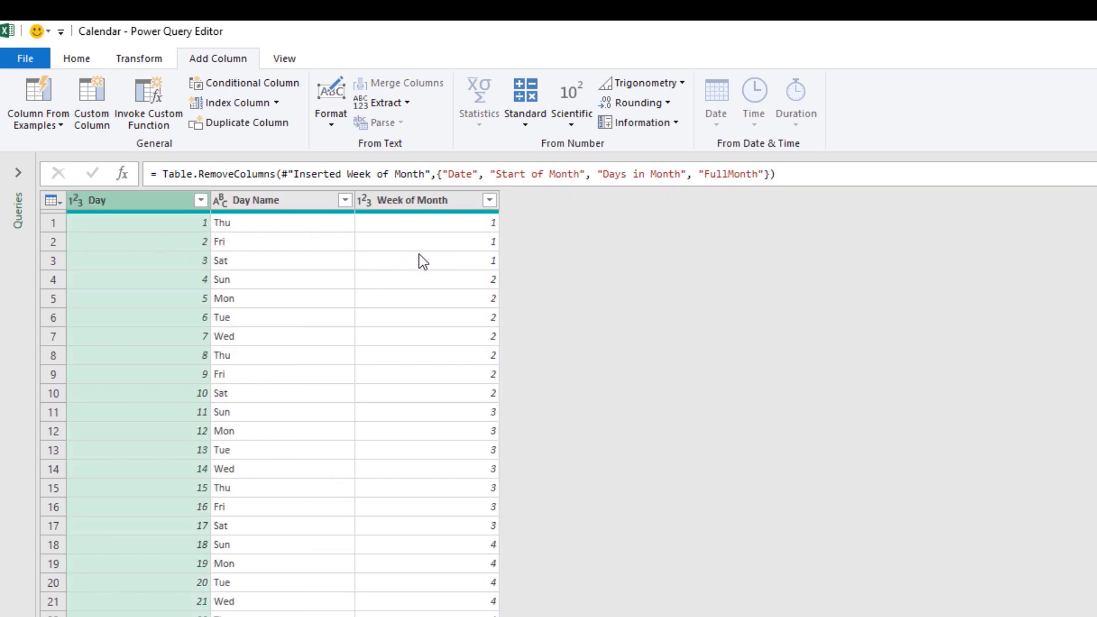
- Pivot the Day Name column using Day as the values column with Don't Aggregate
{"action": "left_click", "coordinate": [286, 195]}
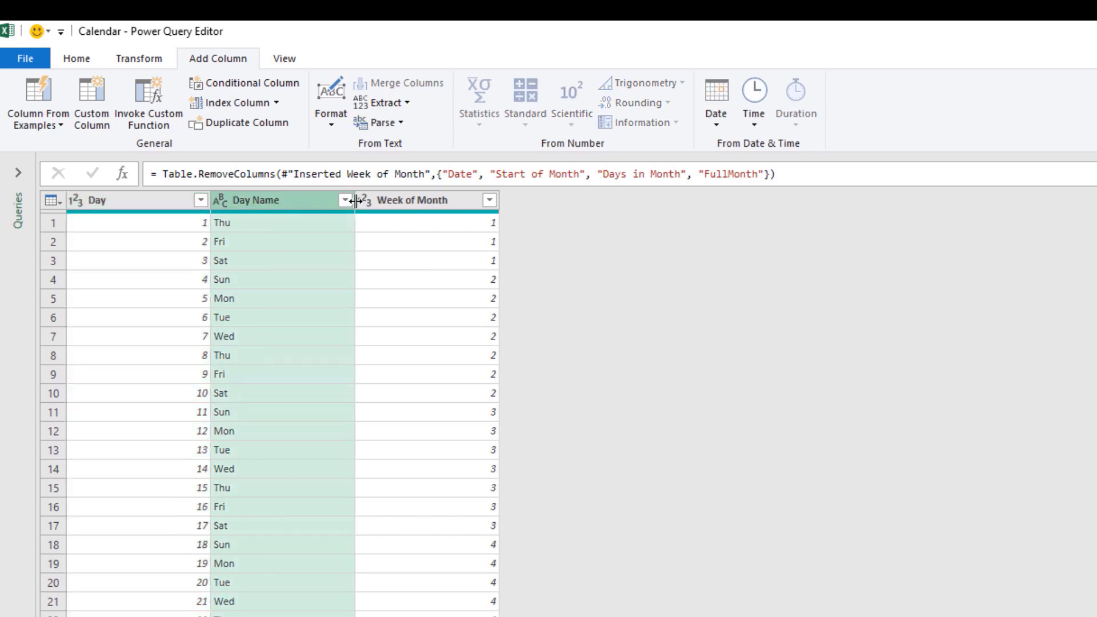
{"action": "left_click", "coordinate": [425, 204], "text": "ctrl"}
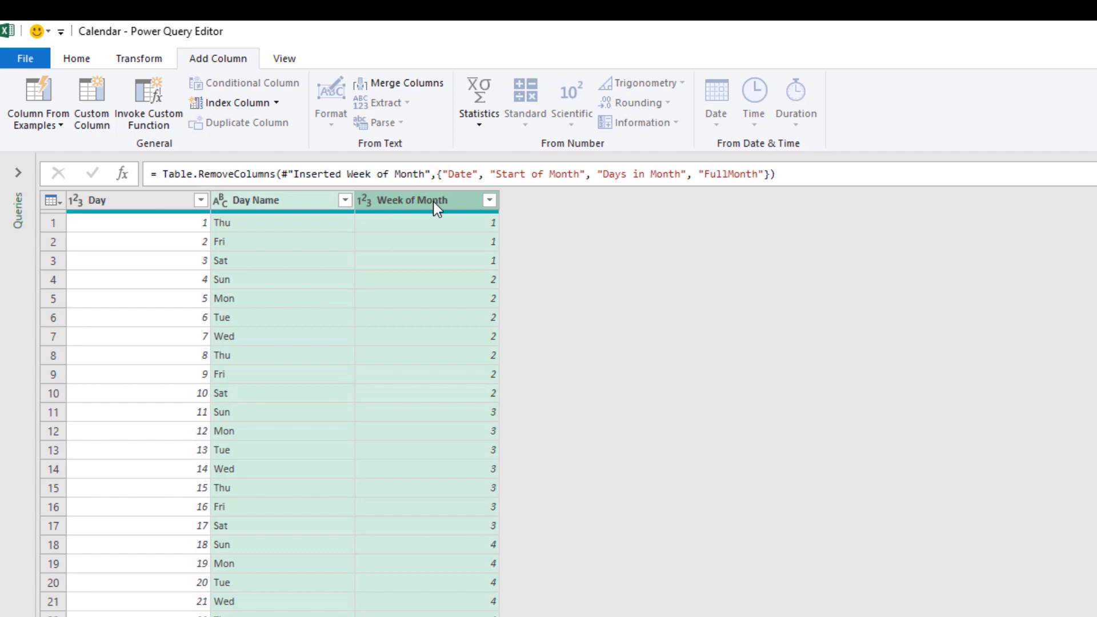
{"action": "left_click", "coordinate": [147, 58]}
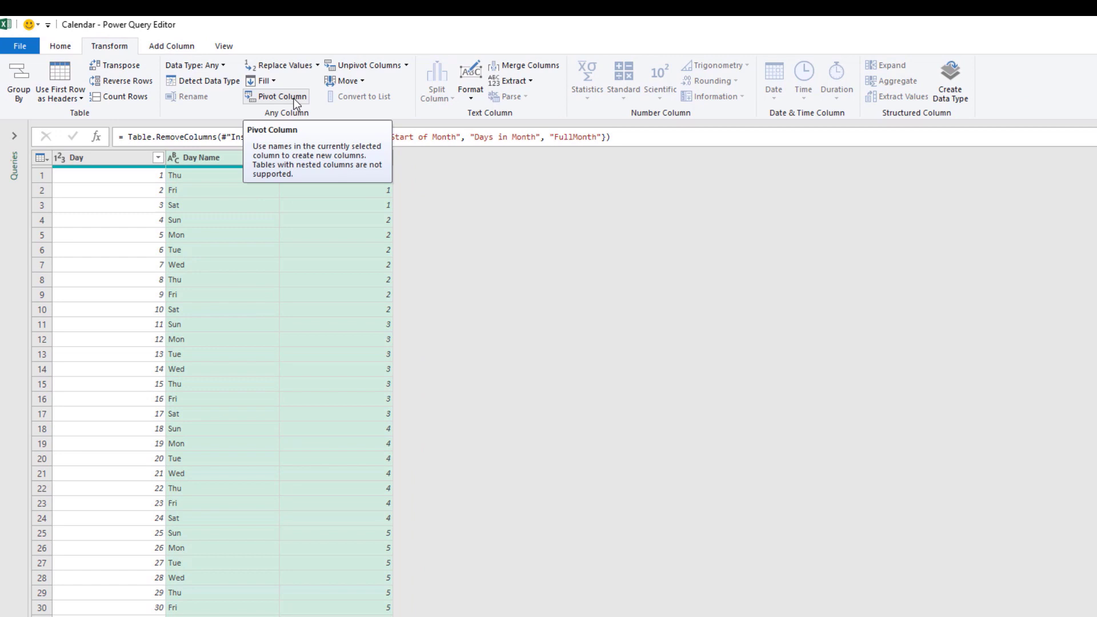
{"action": "left_click", "coordinate": [294, 100]}
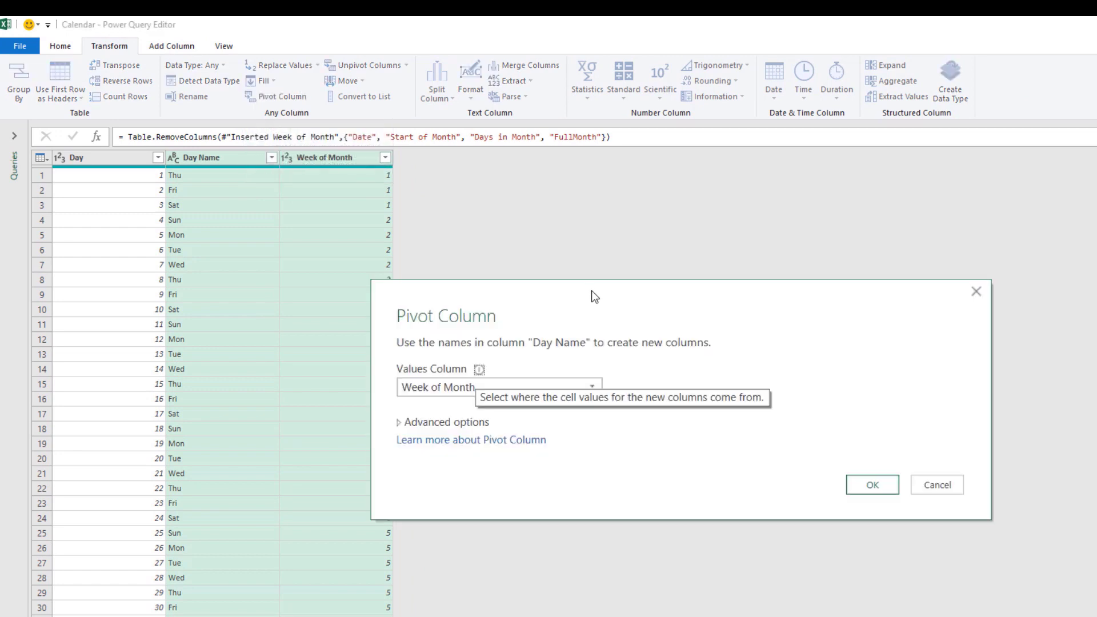
{"action": "left_click_drag", "start_coordinate": [592, 292], "coordinate": [641, 232]}
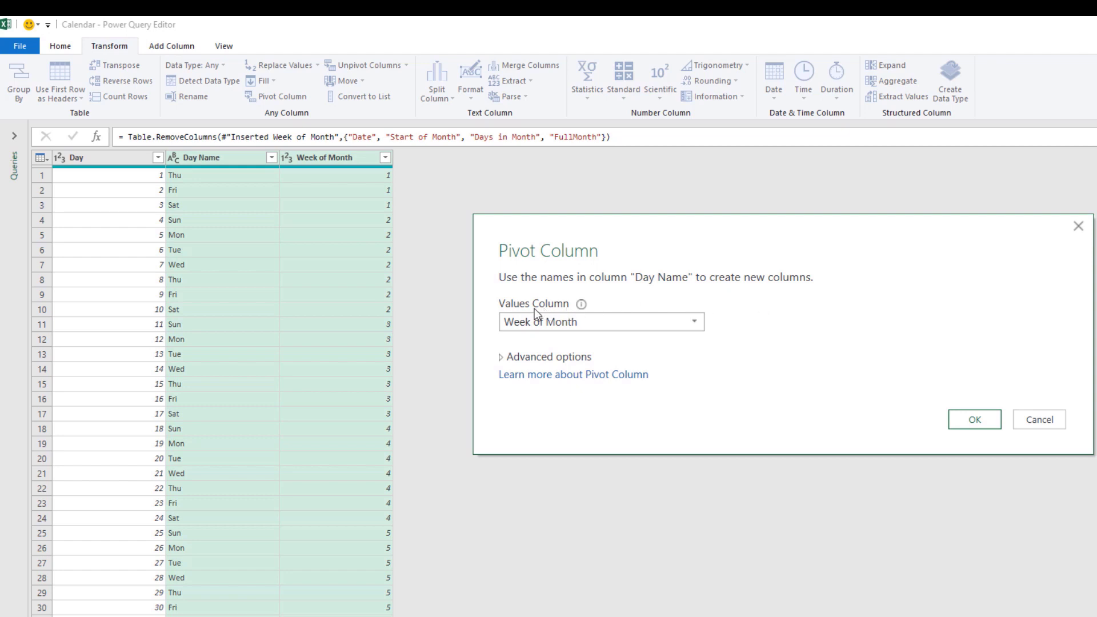
{"action": "left_click", "coordinate": [694, 321]}
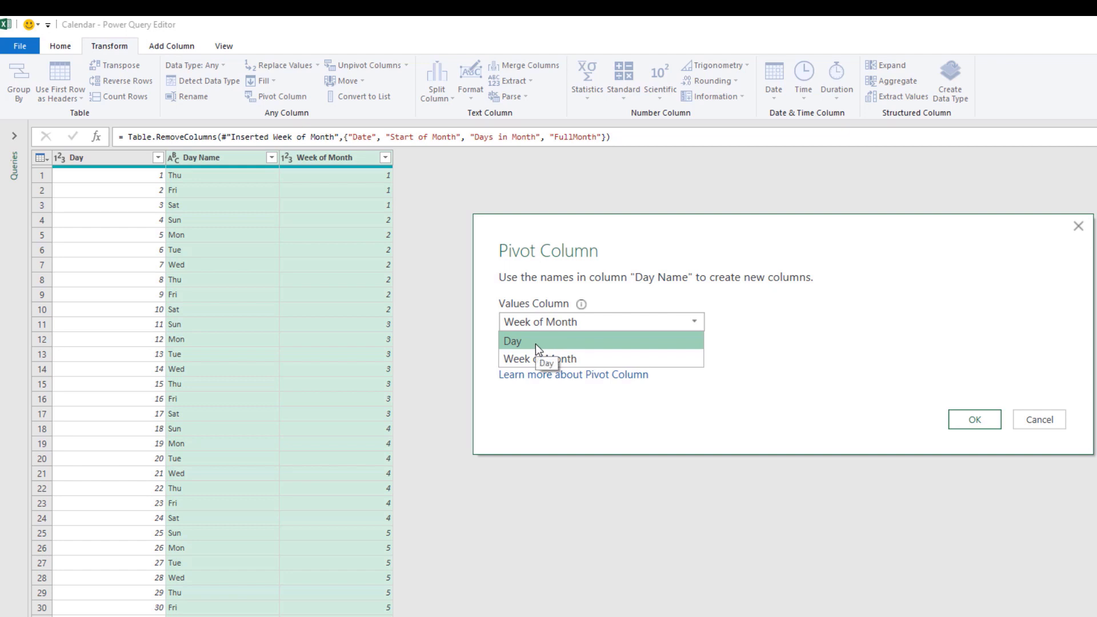
{"action": "left_click", "coordinate": [536, 342]}
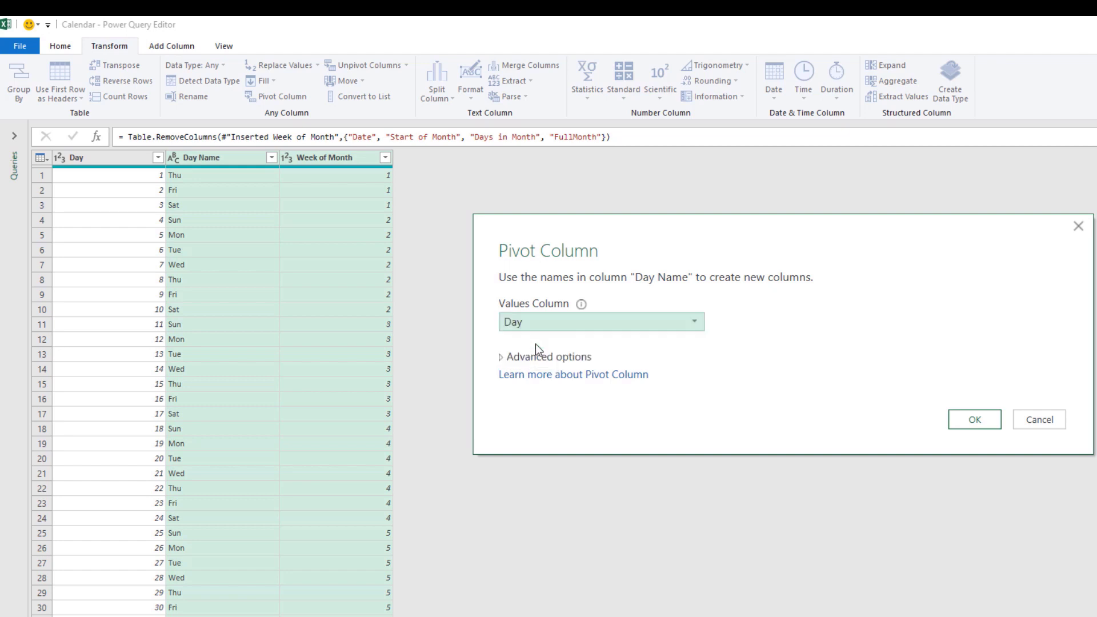
{"action": "left_click", "coordinate": [563, 356]}
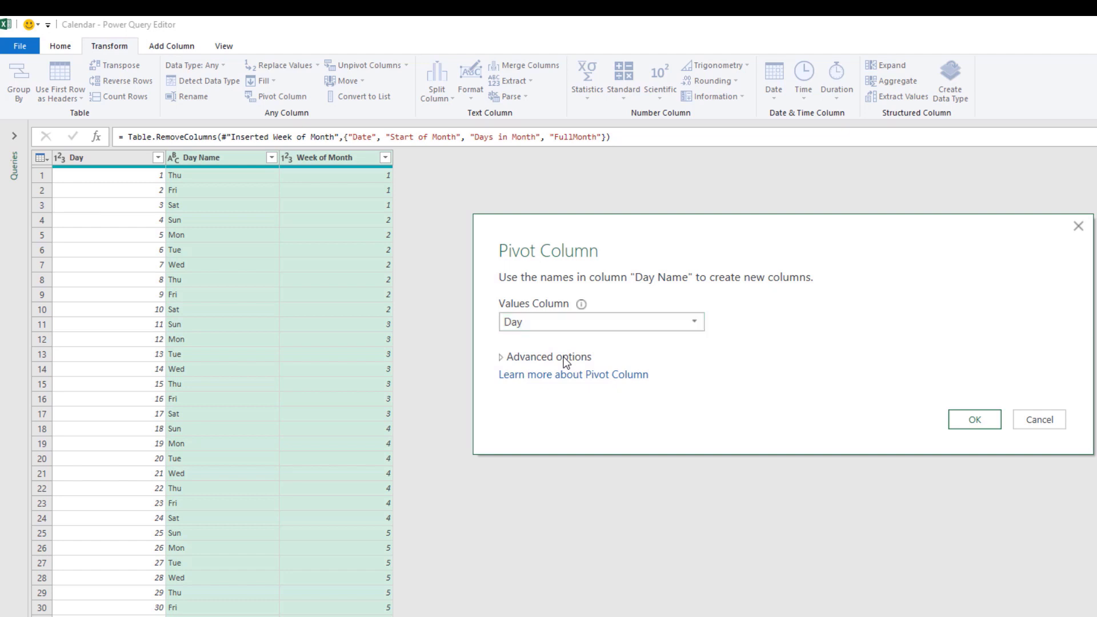
{"action": "left_click", "coordinate": [694, 392]}
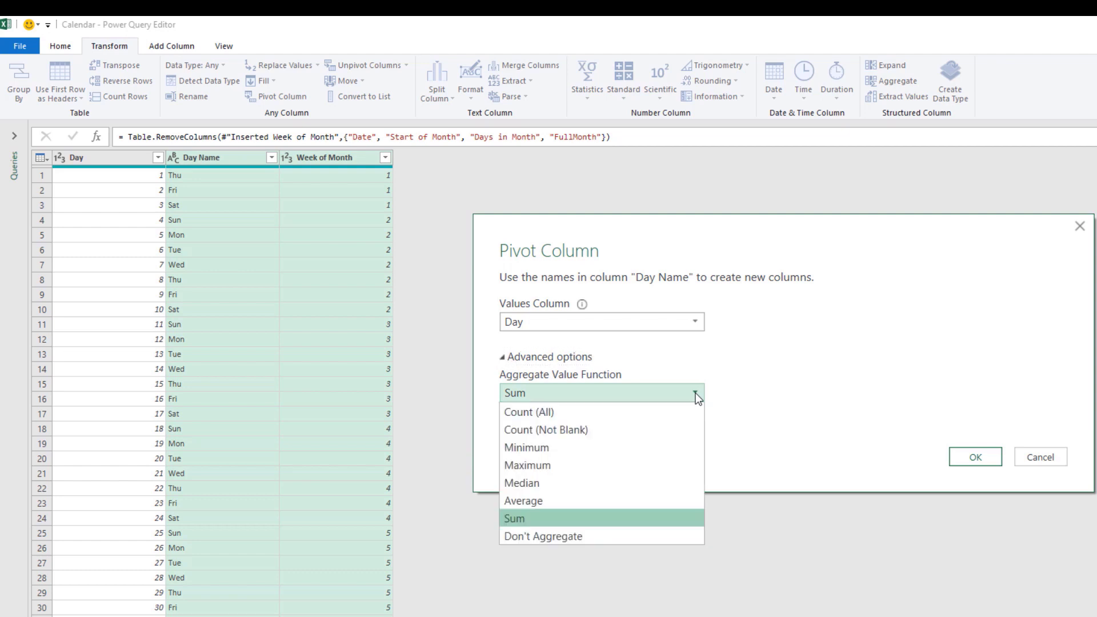
{"action": "left_click", "coordinate": [550, 537]}
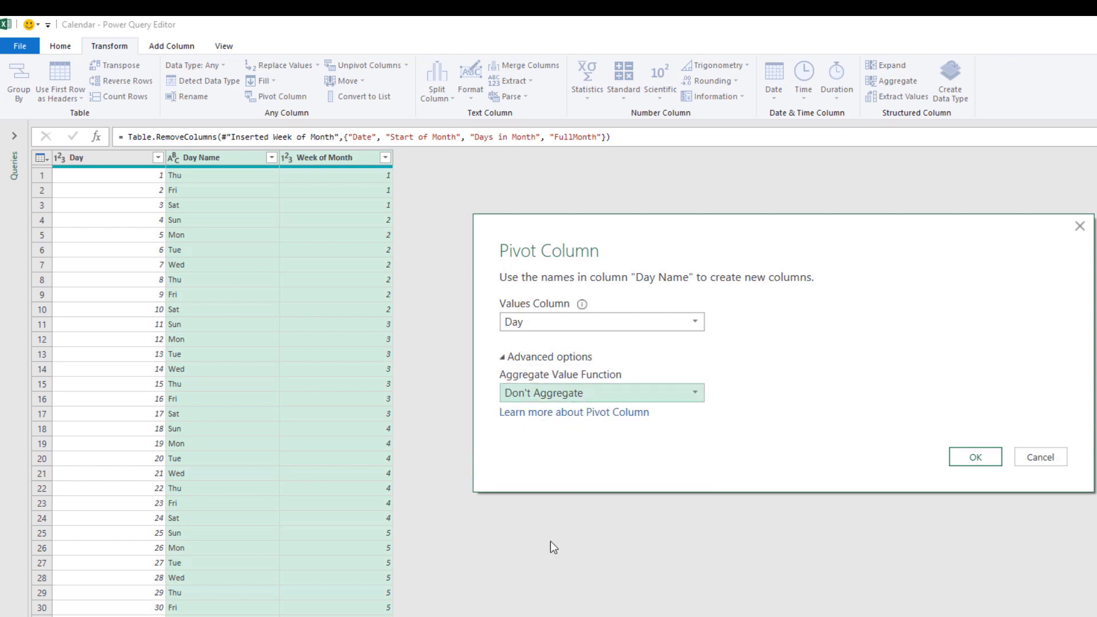
{"action": "left_click", "coordinate": [973, 457]}
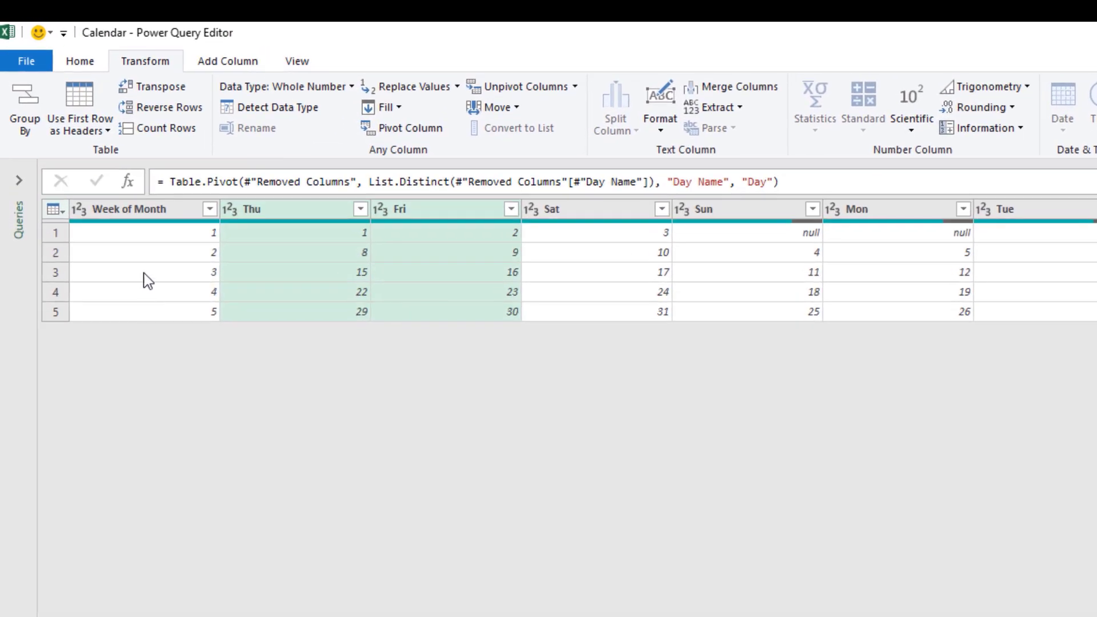
- Remove the Week of Month column from the pivoted table
{"action": "left_click", "coordinate": [153, 213]}
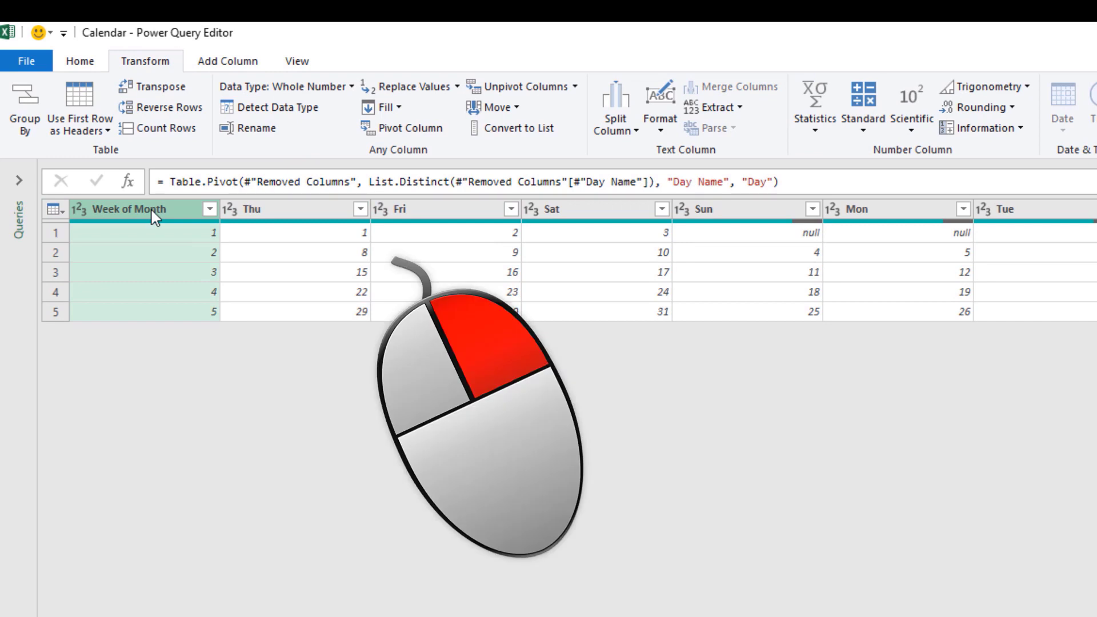
{"action": "right_click", "coordinate": [152, 210]}
{"action": "left_click", "coordinate": [223, 250]}
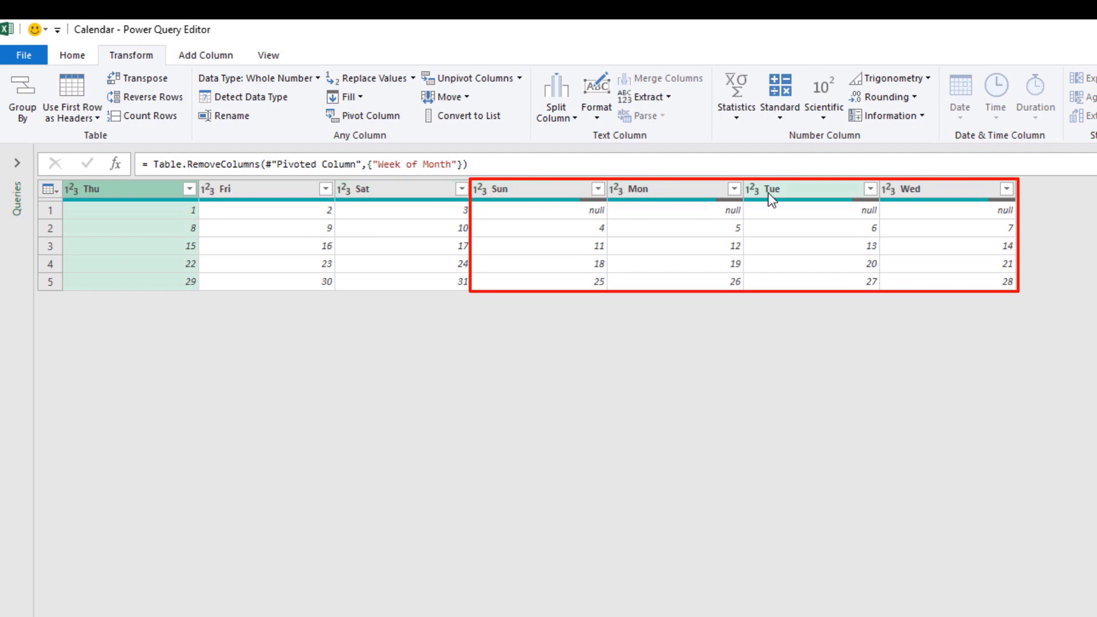
- Move the Sun, Mon, Tue and Wed columns to the beginning of the table
{"action": "left_click", "coordinate": [542, 194]}
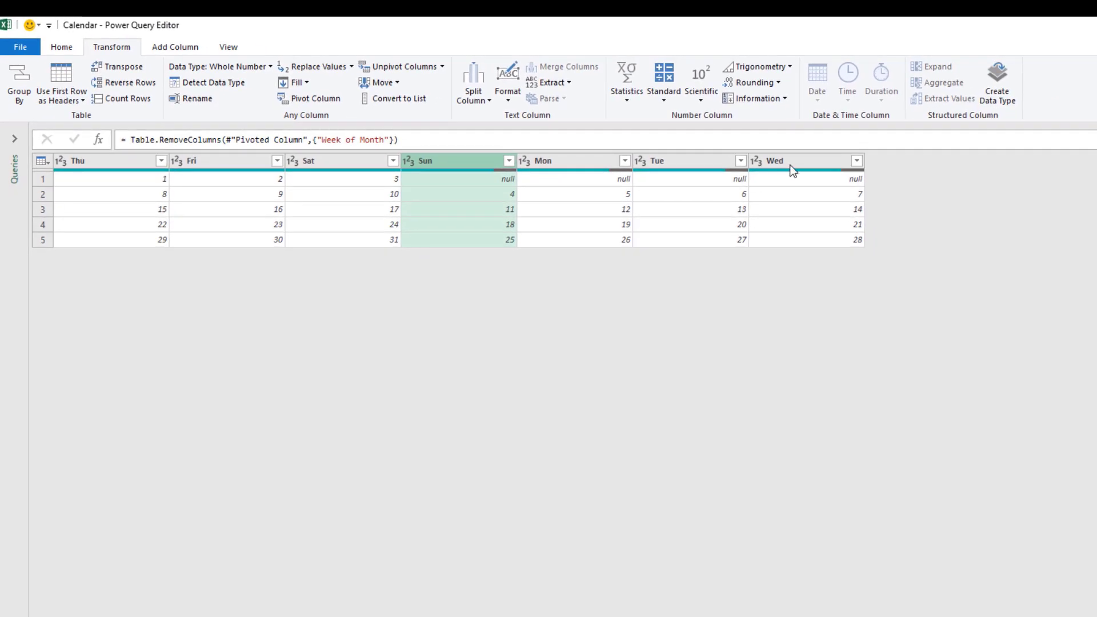
{"action": "left_click", "coordinate": [794, 159], "text": "shift"}
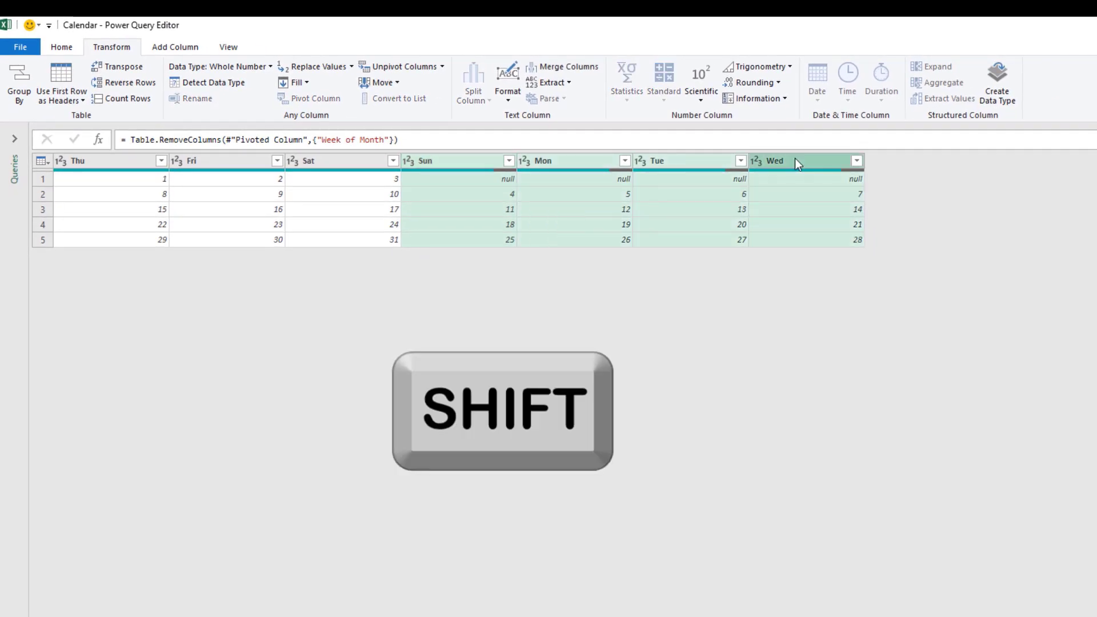
{"action": "right_click", "coordinate": [794, 160]}
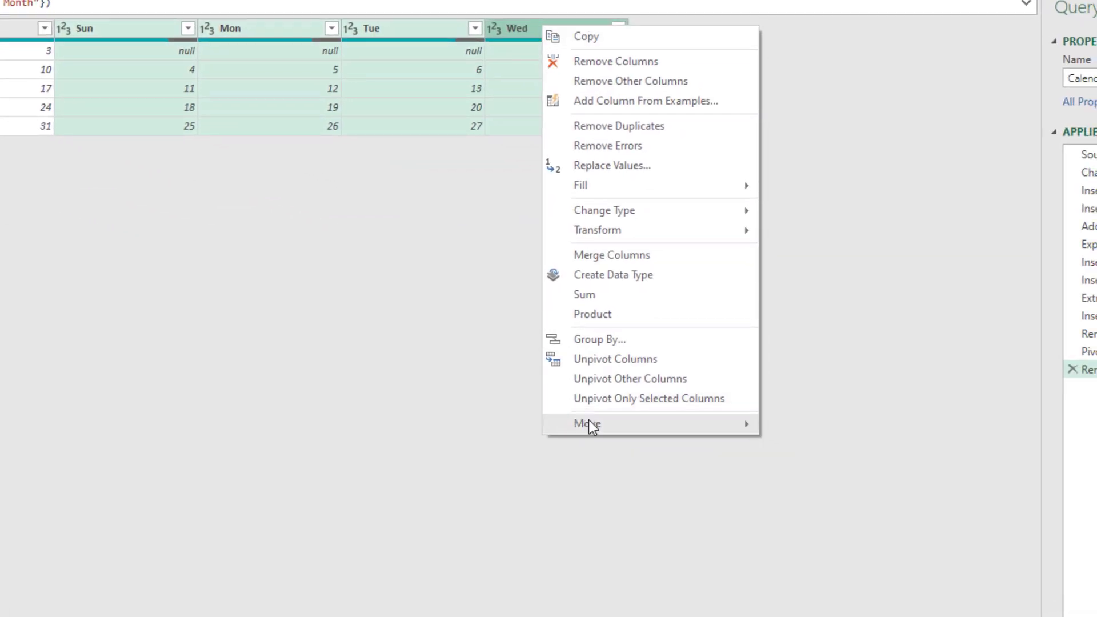
{"action": "mouse_move", "coordinate": [589, 424]}
{"action": "left_click", "coordinate": [849, 472]}
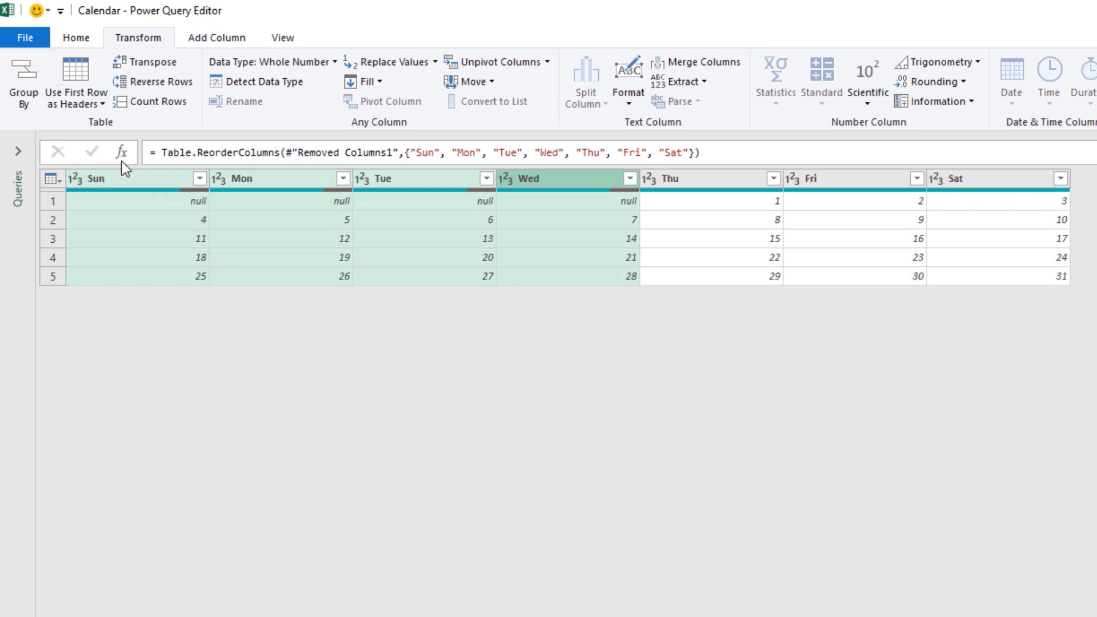
- Close and load the query as a table into the existing worksheet starting at cell G2
{"action": "left_click", "coordinate": [77, 38]}
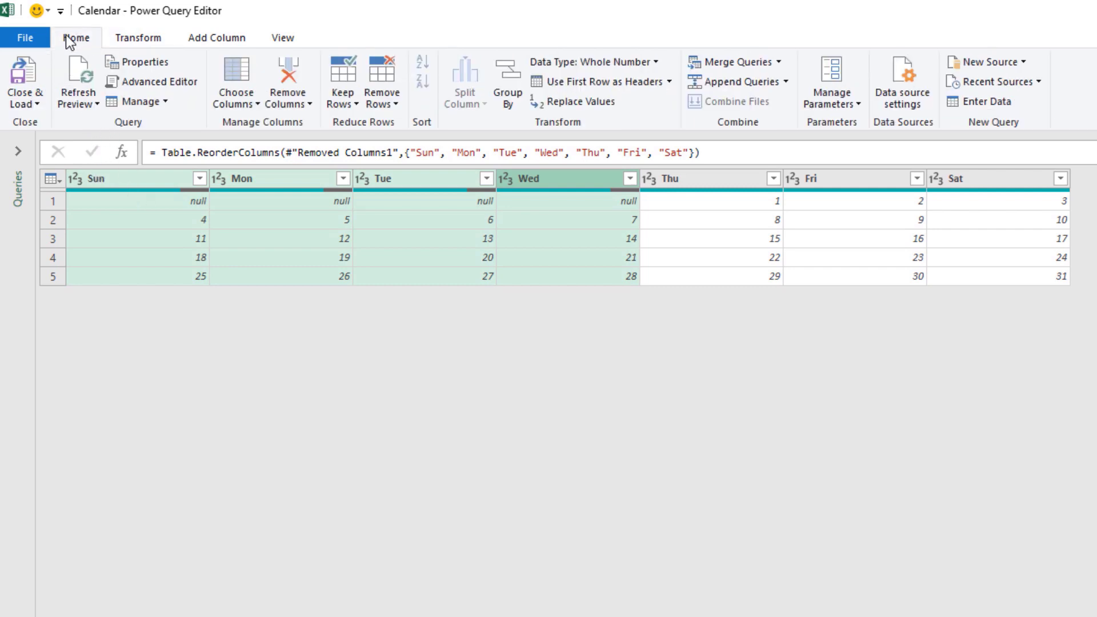
{"action": "left_click", "coordinate": [35, 104]}
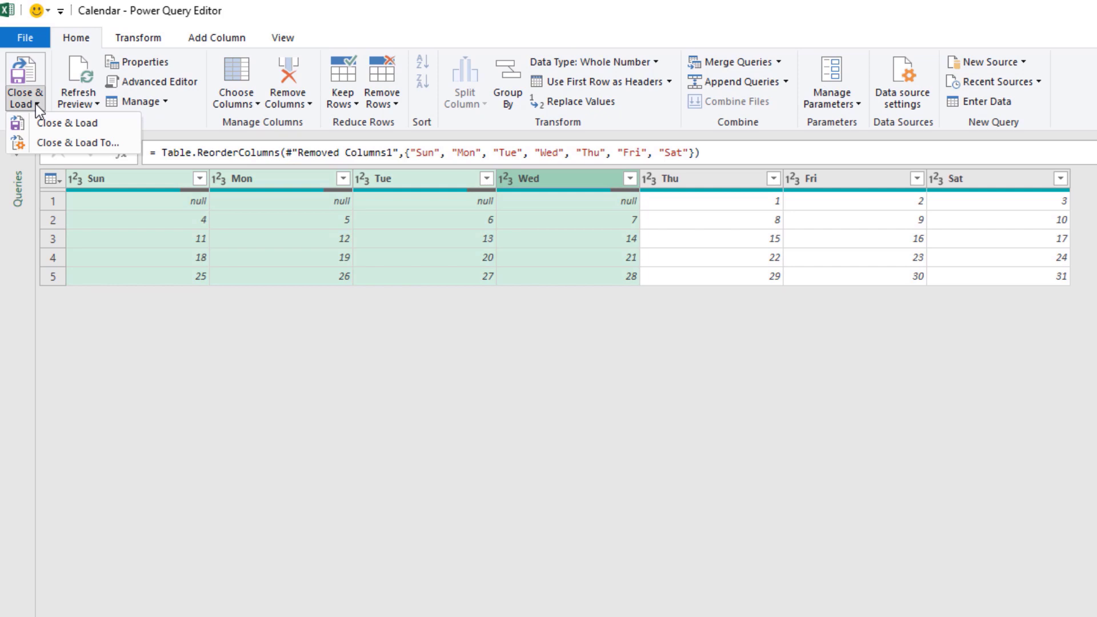
{"action": "left_click", "coordinate": [55, 142]}
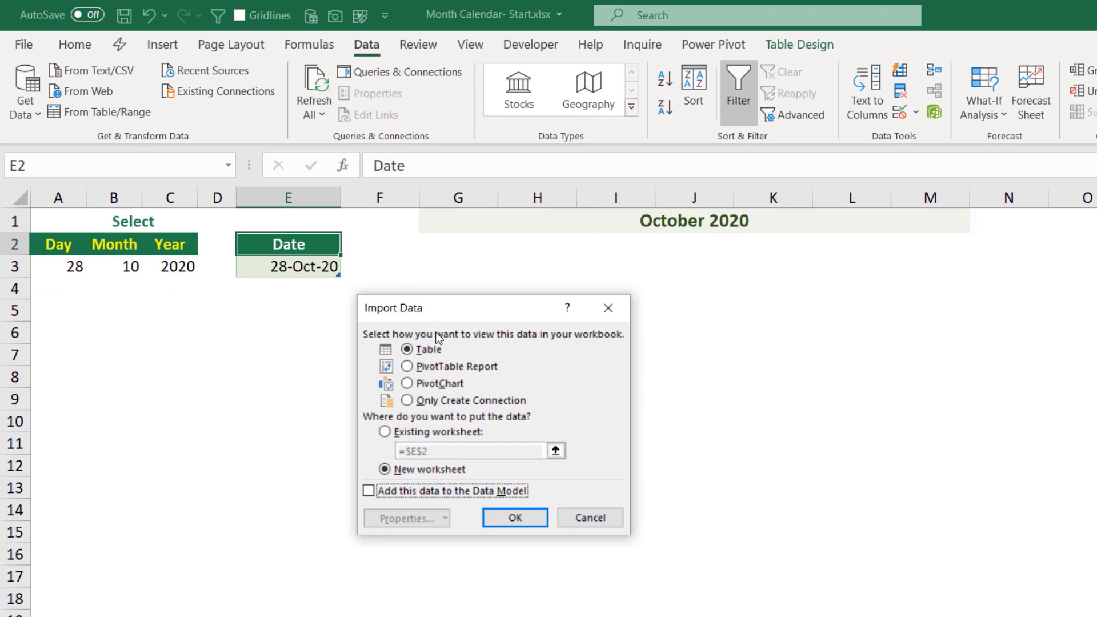
{"action": "left_click", "coordinate": [384, 434]}
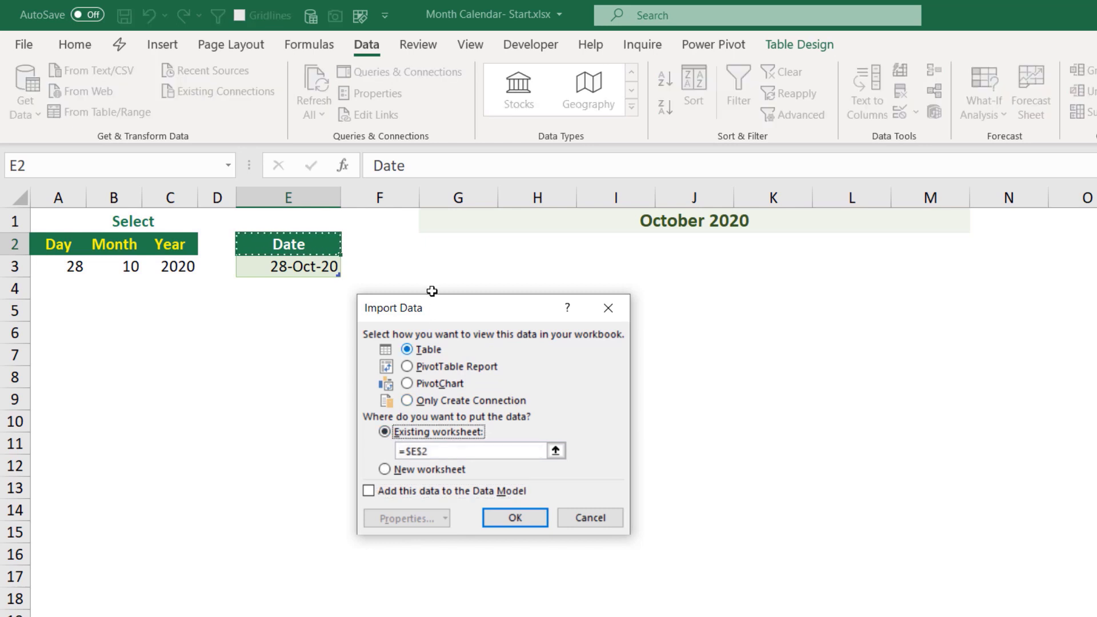
{"action": "left_click", "coordinate": [447, 241]}
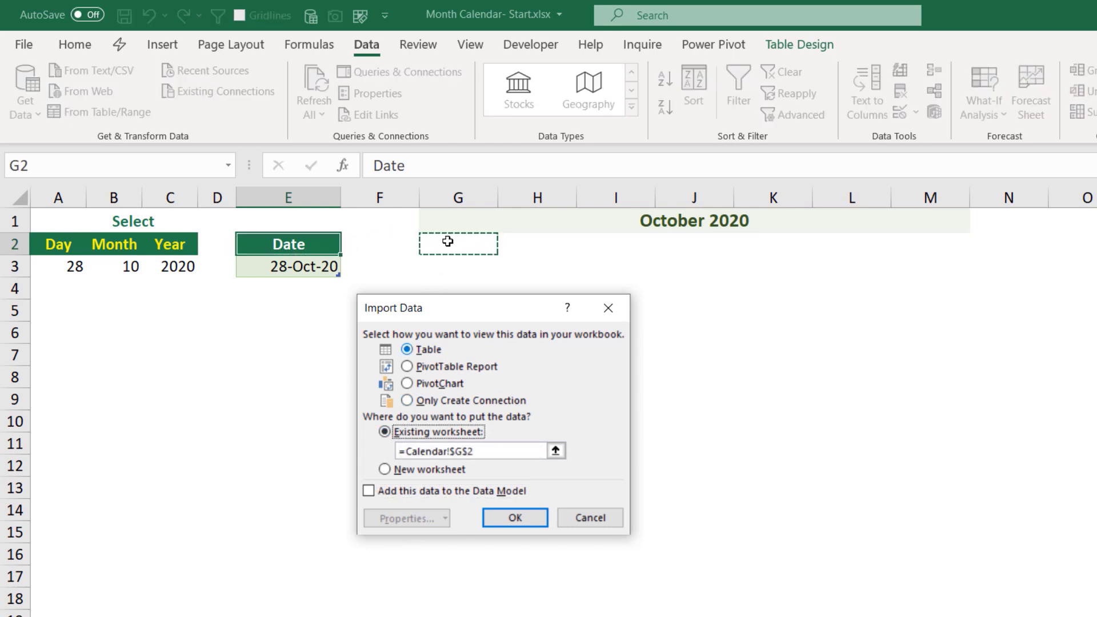
{"action": "left_click", "coordinate": [519, 518]}
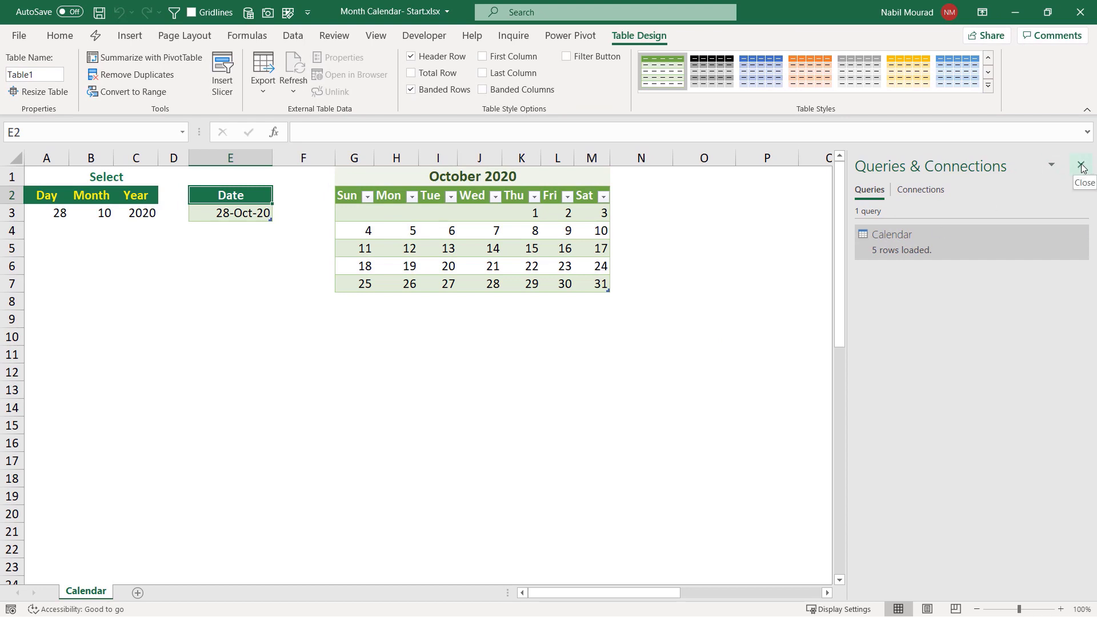
- Close the Queries & Connections pane and turn off the calendar table's filter buttons
{"action": "left_click", "coordinate": [1082, 167]}
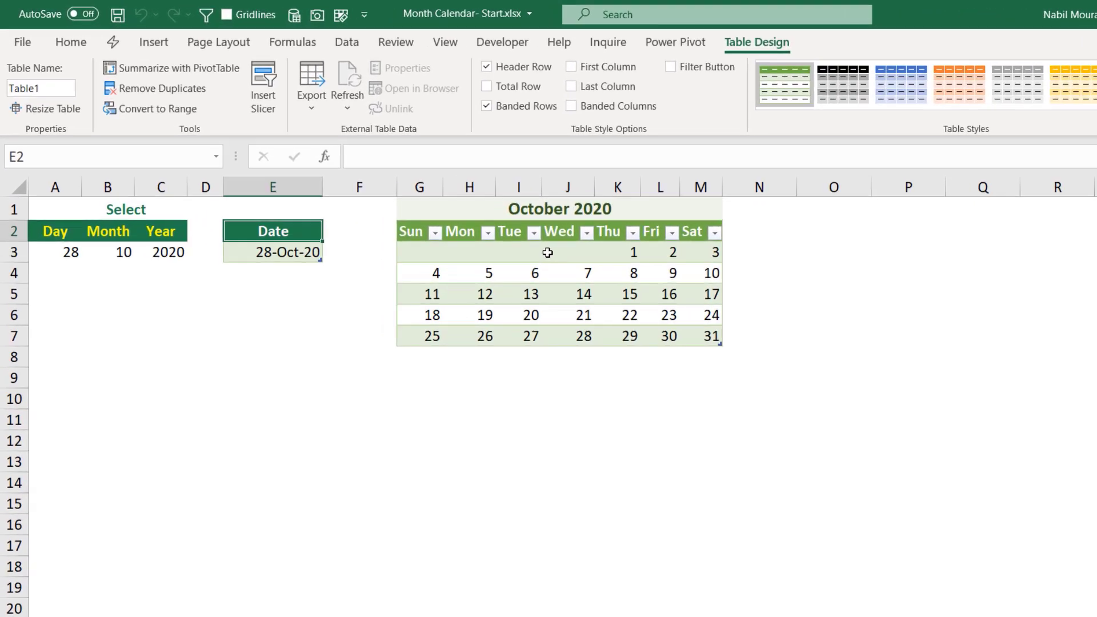
{"action": "left_click", "coordinate": [464, 219]}
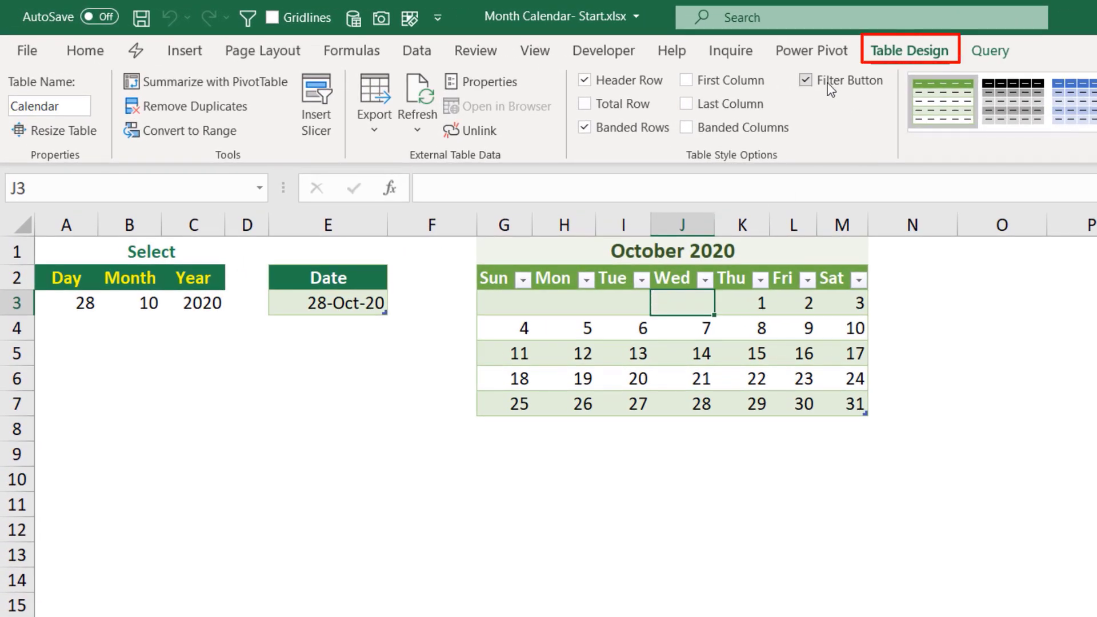
{"action": "left_click", "coordinate": [806, 80]}
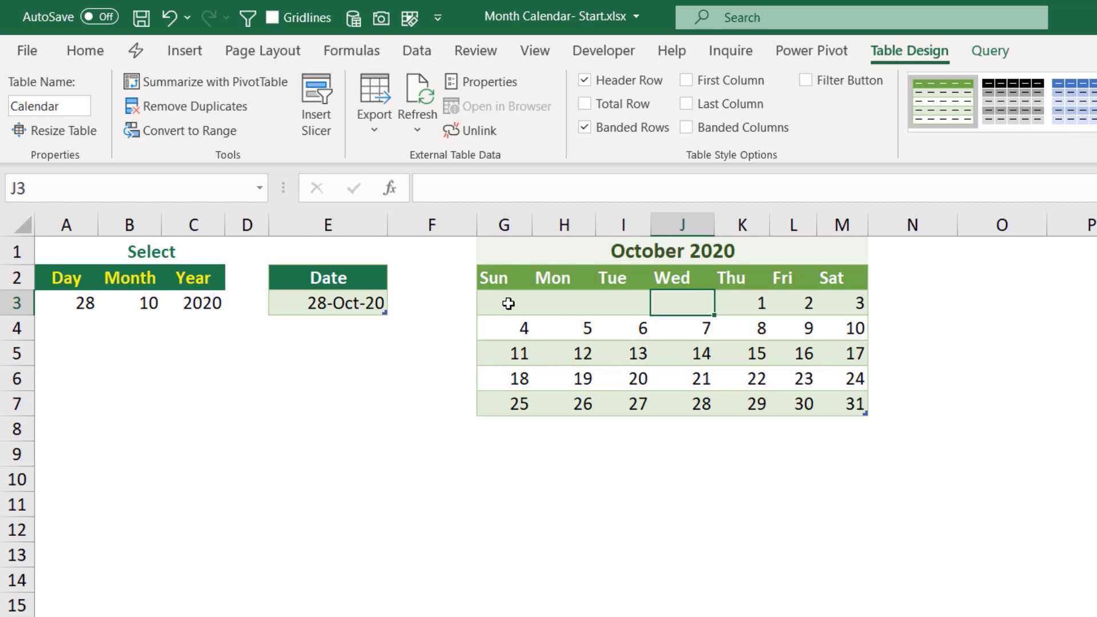
- Start a new formula-based conditional formatting rule on the calendar's date cells using =G3=$A$3
{"action": "left_click_drag", "start_coordinate": [509, 304], "coordinate": [830, 398]}
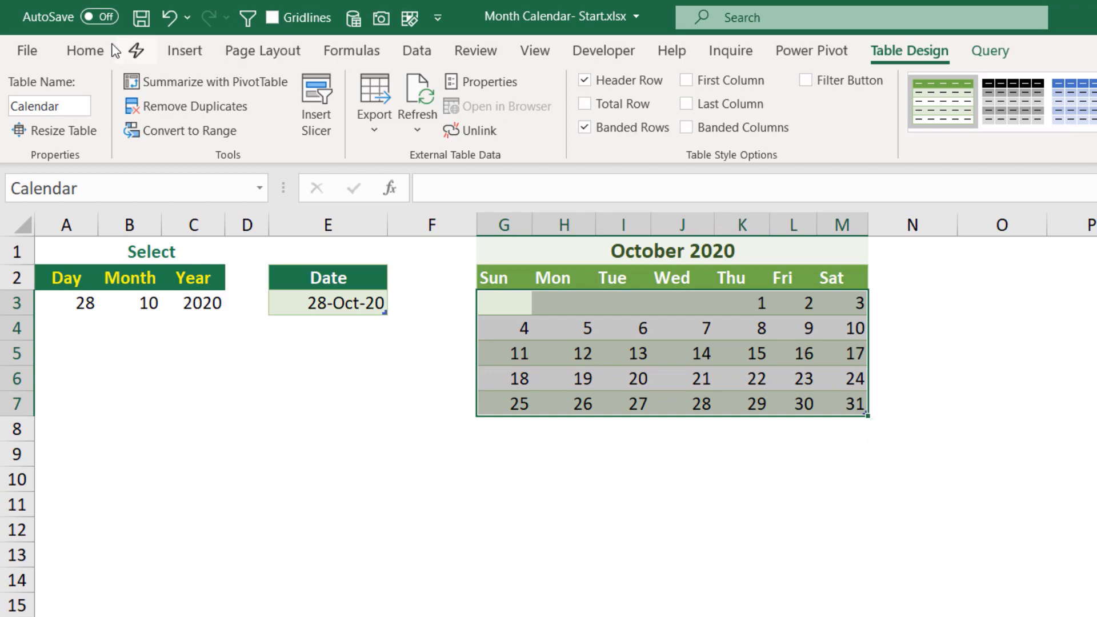
{"action": "left_click", "coordinate": [83, 51]}
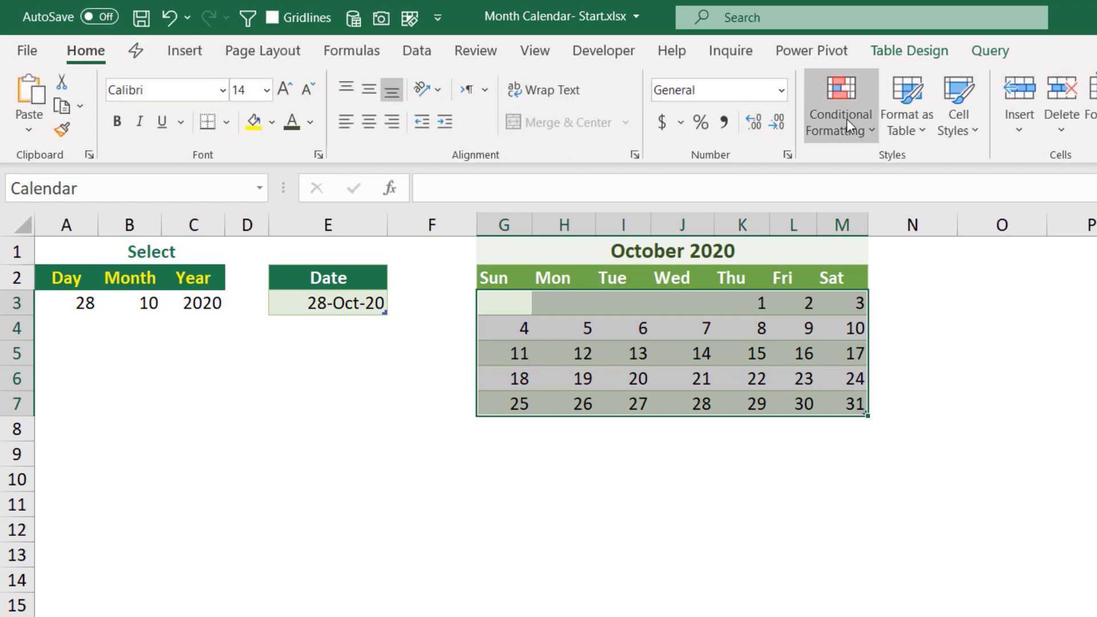
{"action": "left_click", "coordinate": [847, 119]}
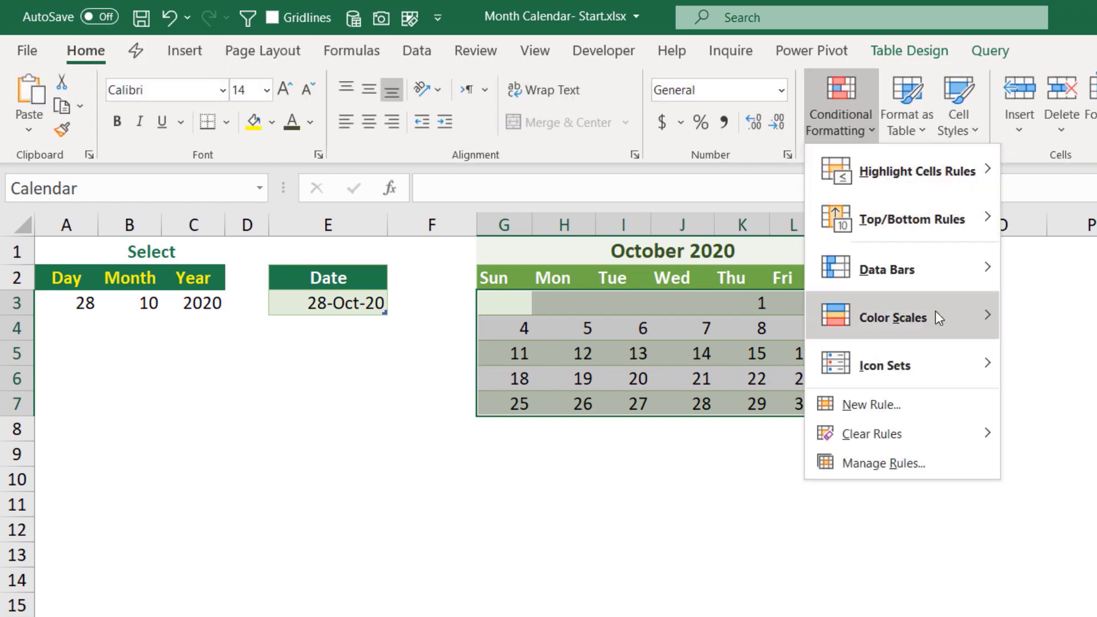
{"action": "left_click", "coordinate": [879, 404]}
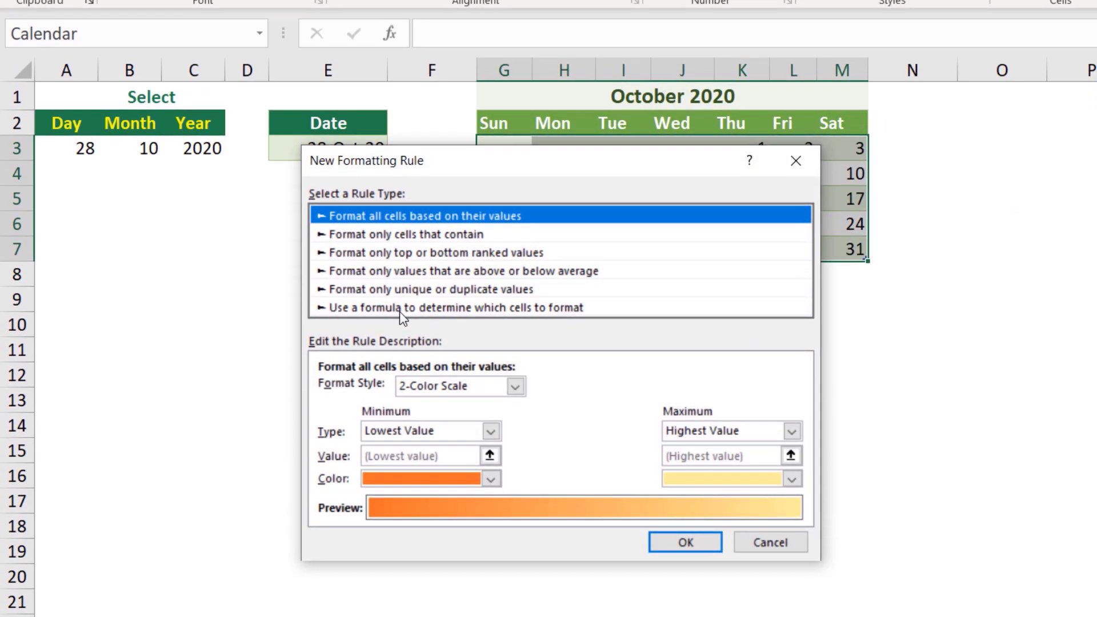
{"action": "left_click", "coordinate": [399, 310]}
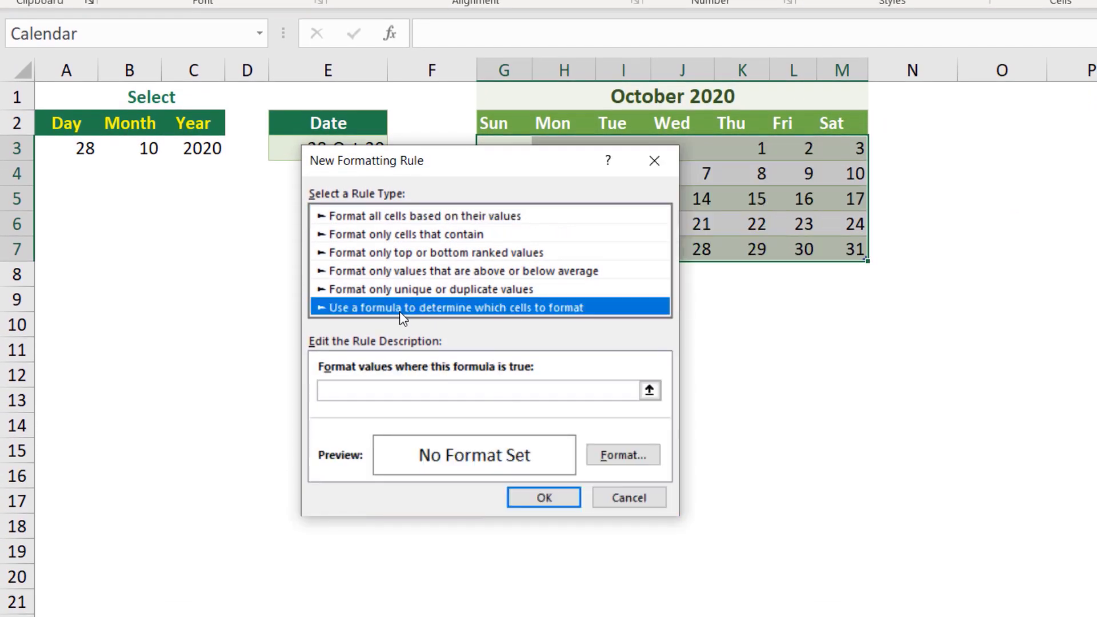
{"action": "left_click", "coordinate": [345, 395]}
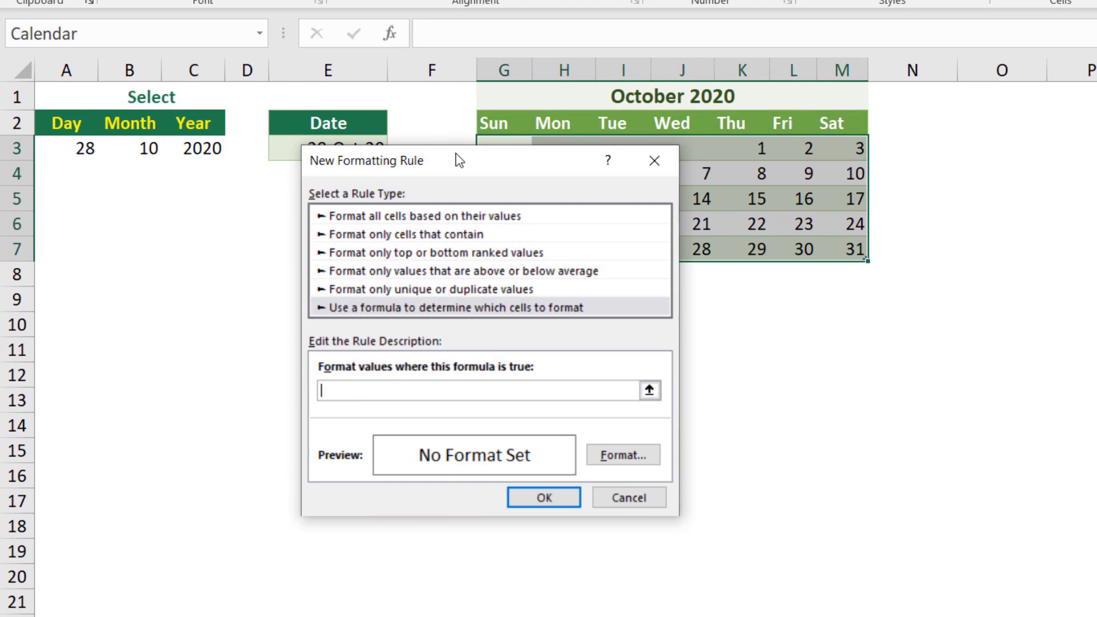
{"action": "left_click_drag", "start_coordinate": [457, 160], "coordinate": [562, 205]}
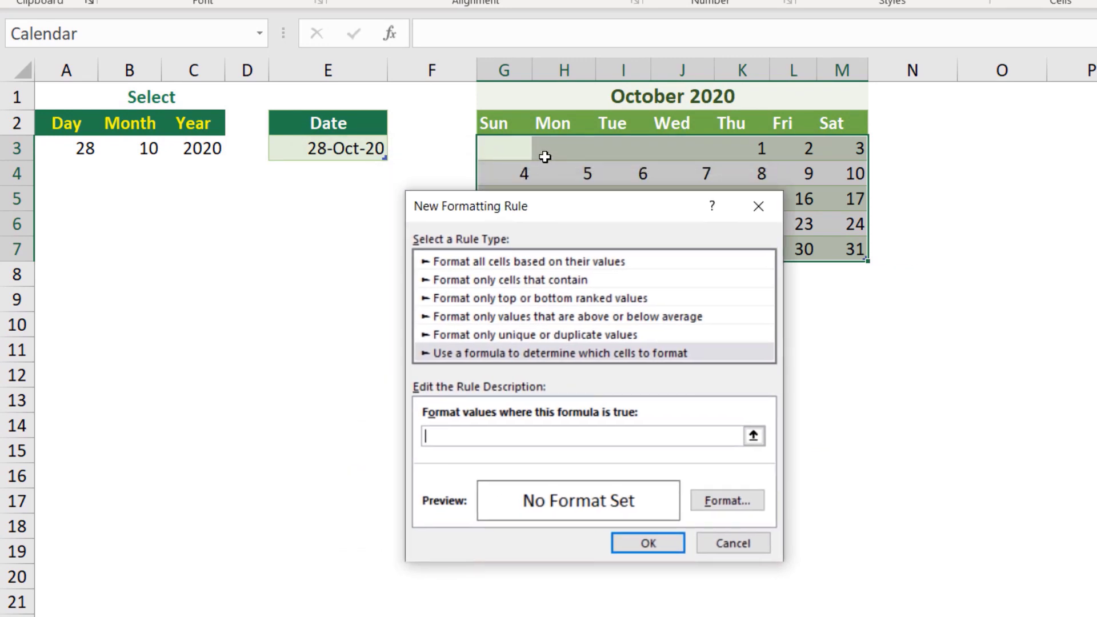
{"action": "left_click", "coordinate": [506, 145]}
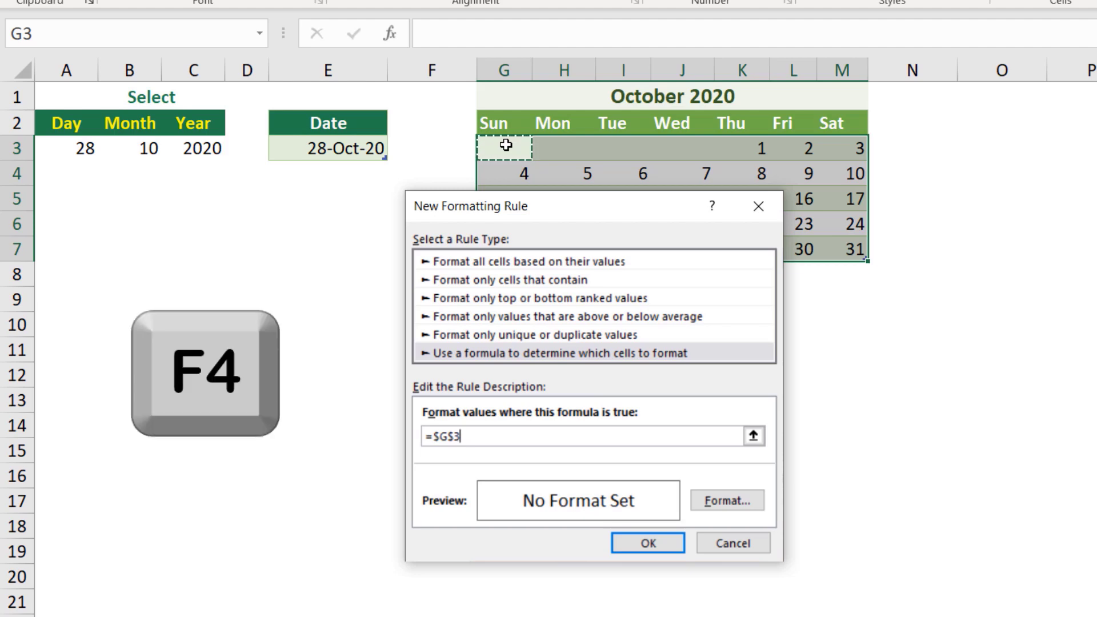
{"action": "key", "text": "F4"}
{"action": "key", "text": "F4"}
{"action": "key", "text": "F4"}
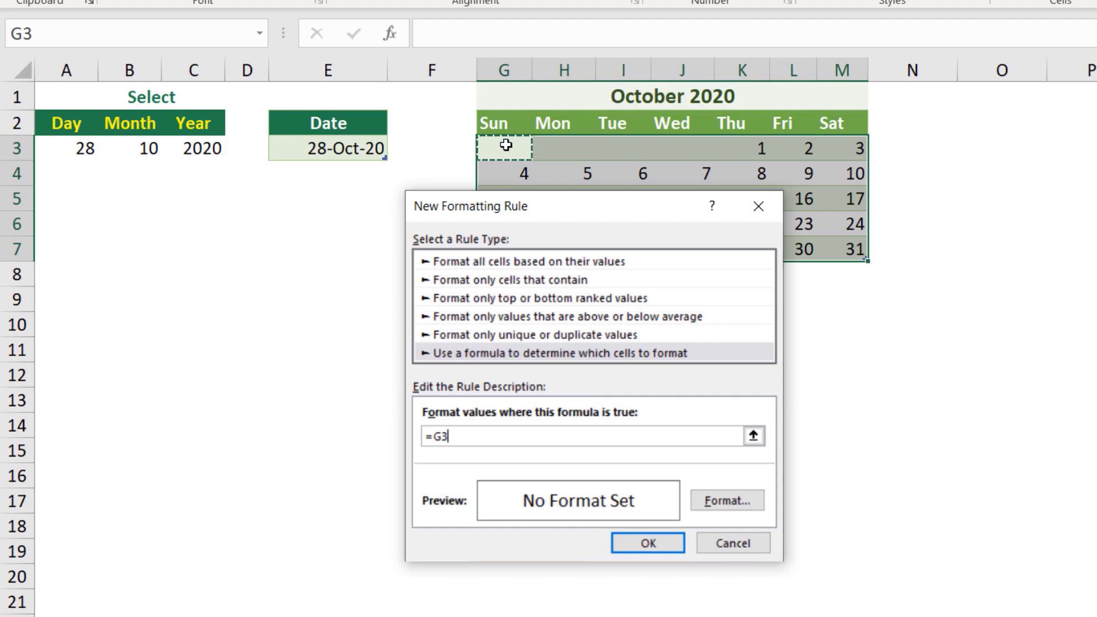
{"action": "type", "text": "="}
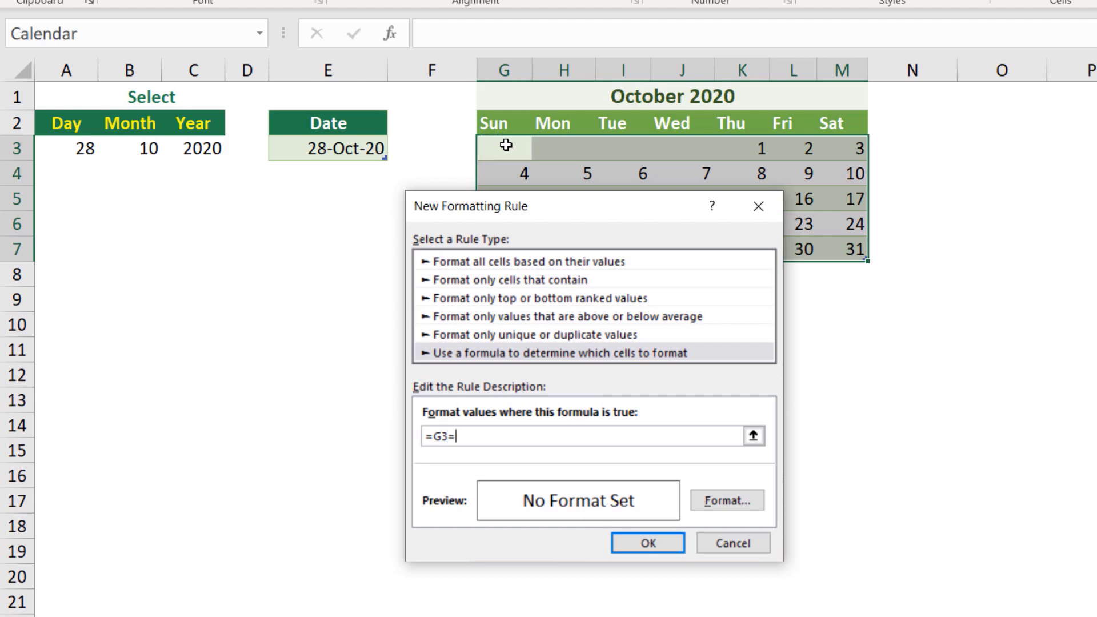
{"action": "left_click", "coordinate": [70, 146]}
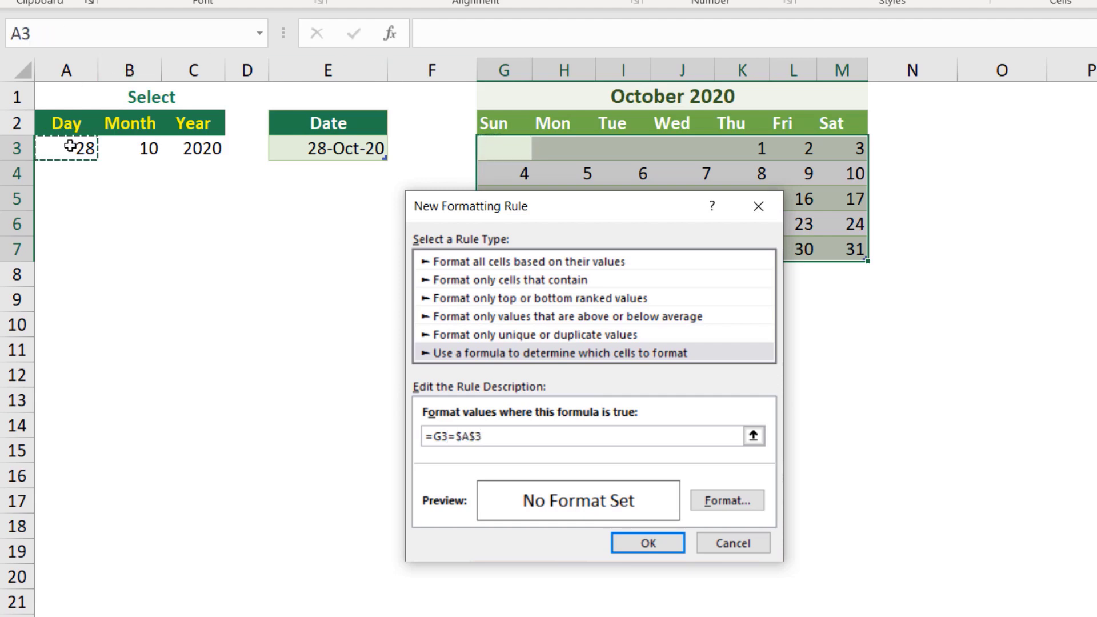
- Format matching cells with a bold white font and dark green fill, then apply the rule
{"action": "left_click", "coordinate": [727, 501]}
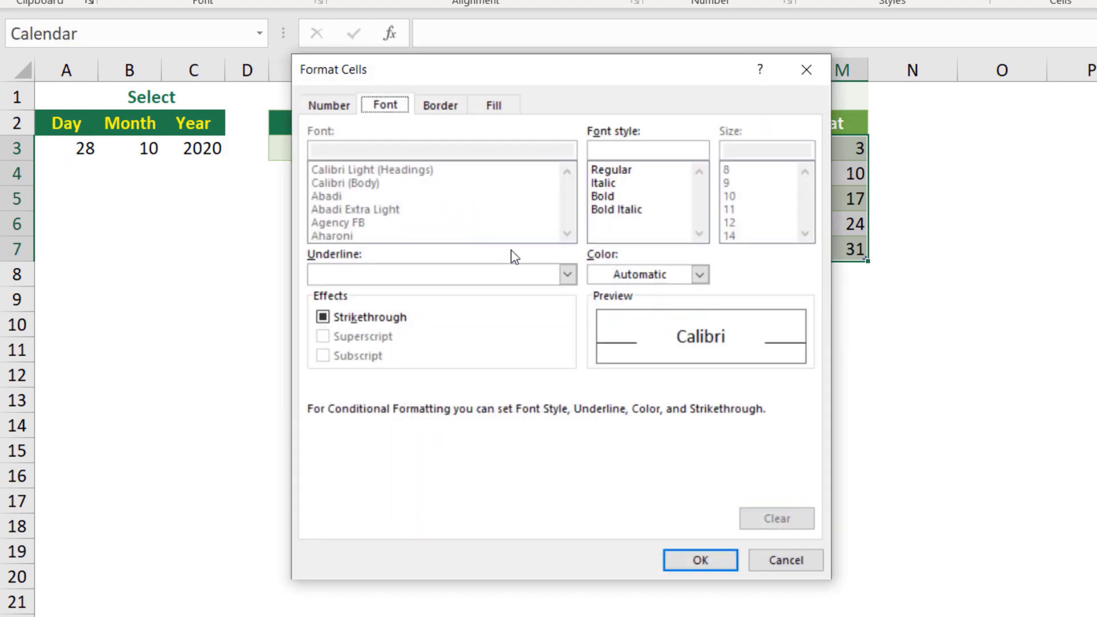
{"action": "left_click", "coordinate": [602, 195]}
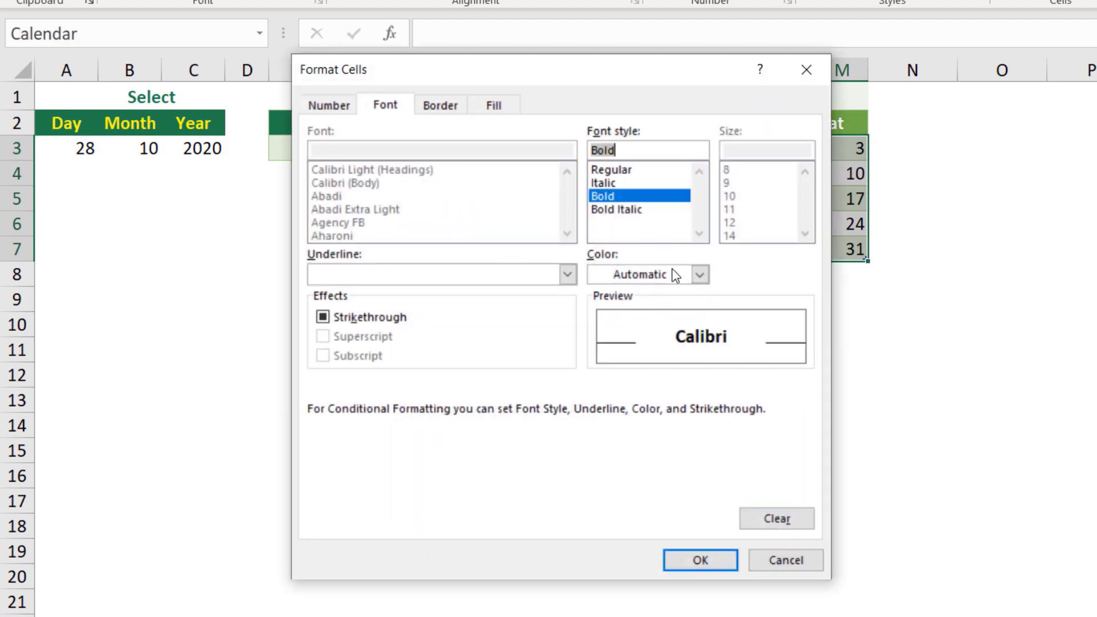
{"action": "left_click", "coordinate": [699, 274]}
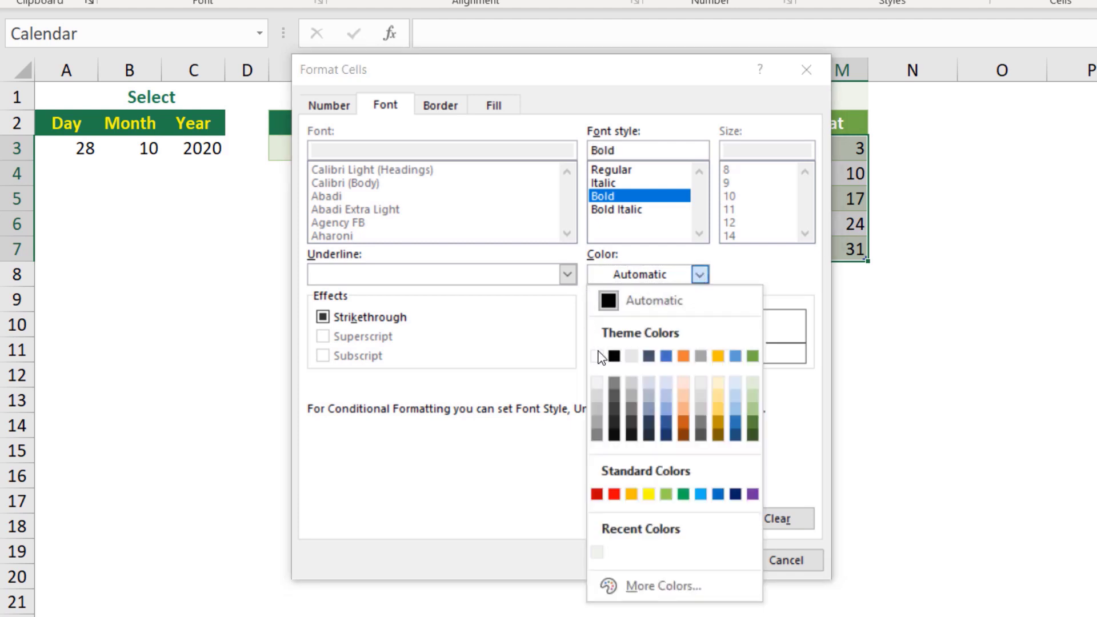
{"action": "left_click", "coordinate": [597, 355]}
{"action": "left_click", "coordinate": [493, 105]}
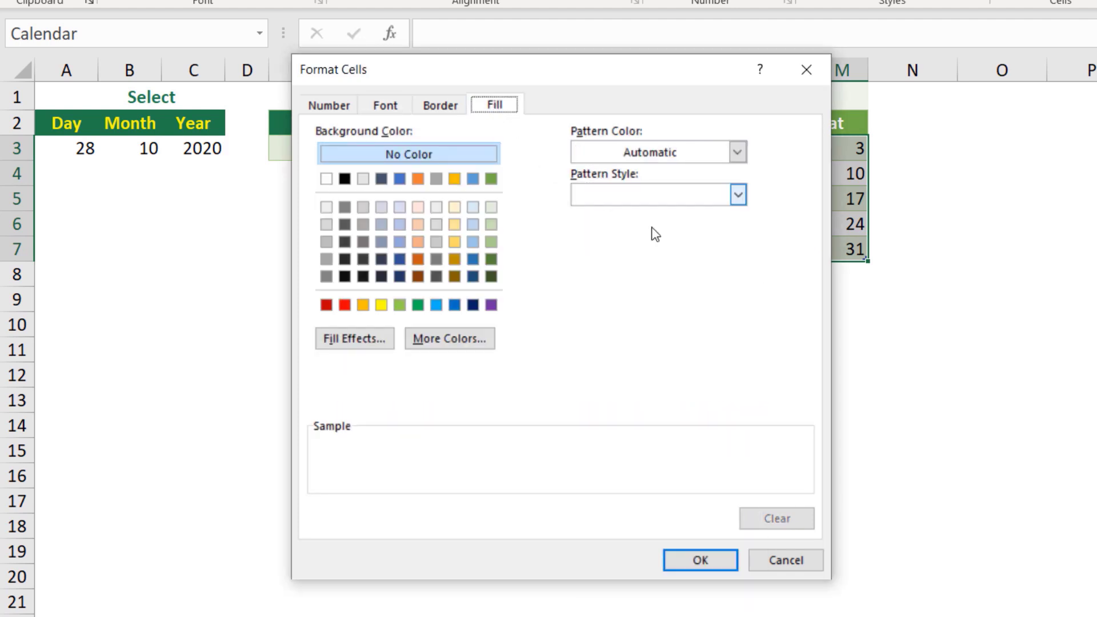
{"action": "left_click", "coordinate": [491, 276]}
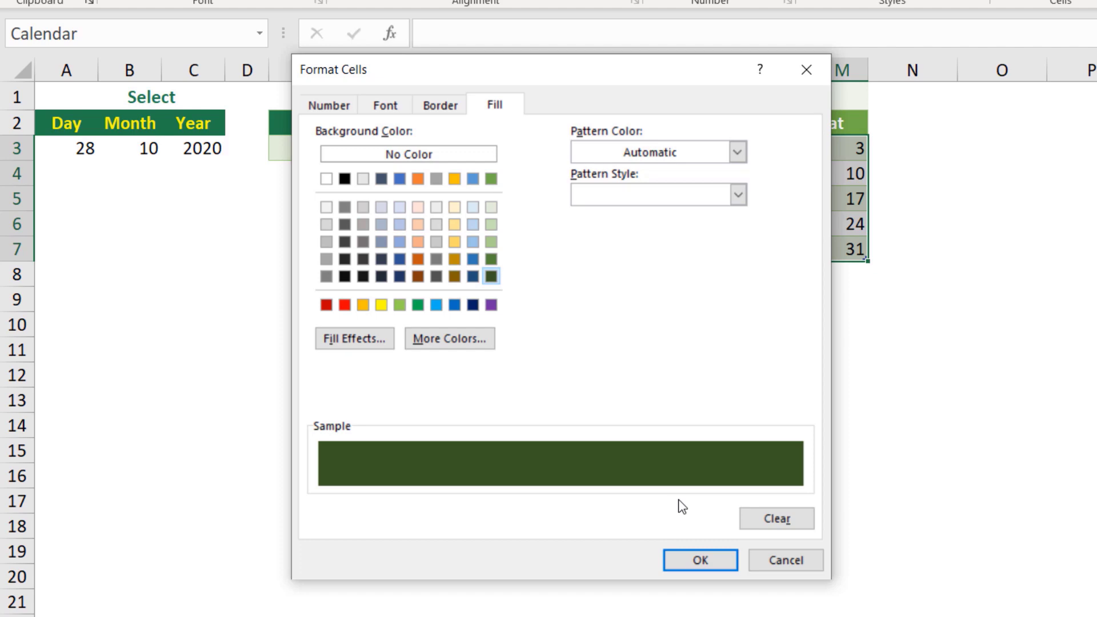
{"action": "left_click", "coordinate": [705, 560]}
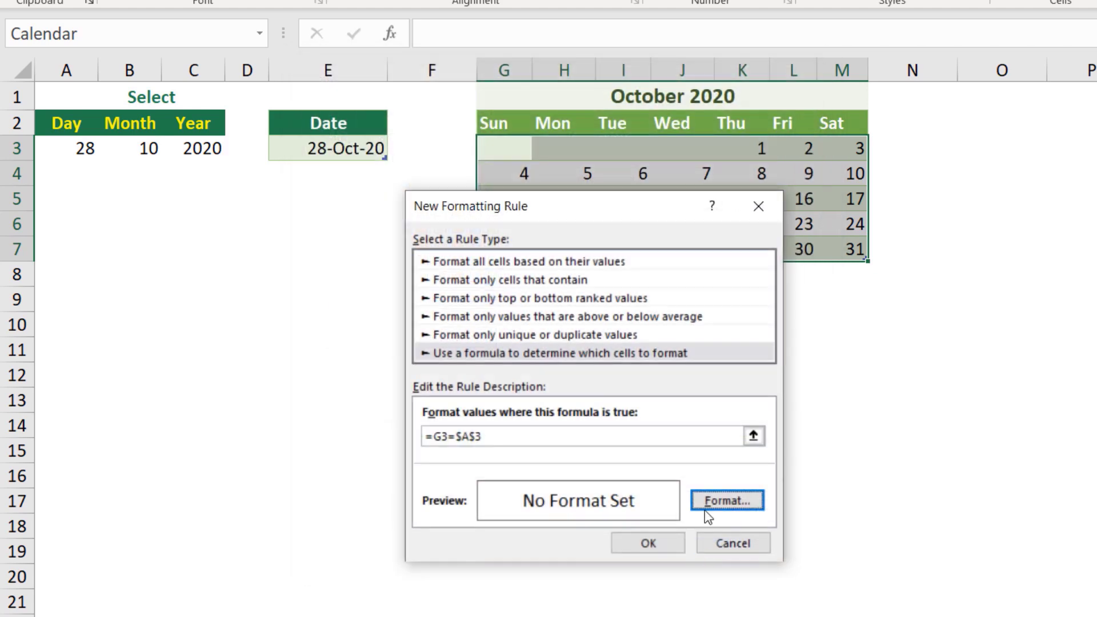
{"action": "left_click", "coordinate": [655, 544]}
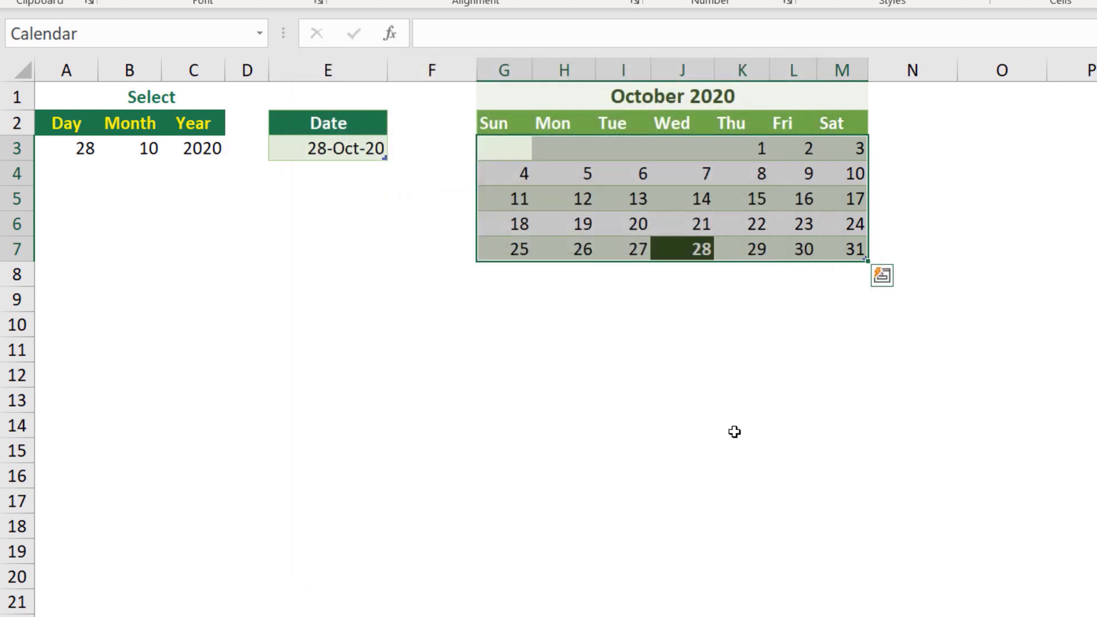
{"action": "left_click", "coordinate": [989, 272]}
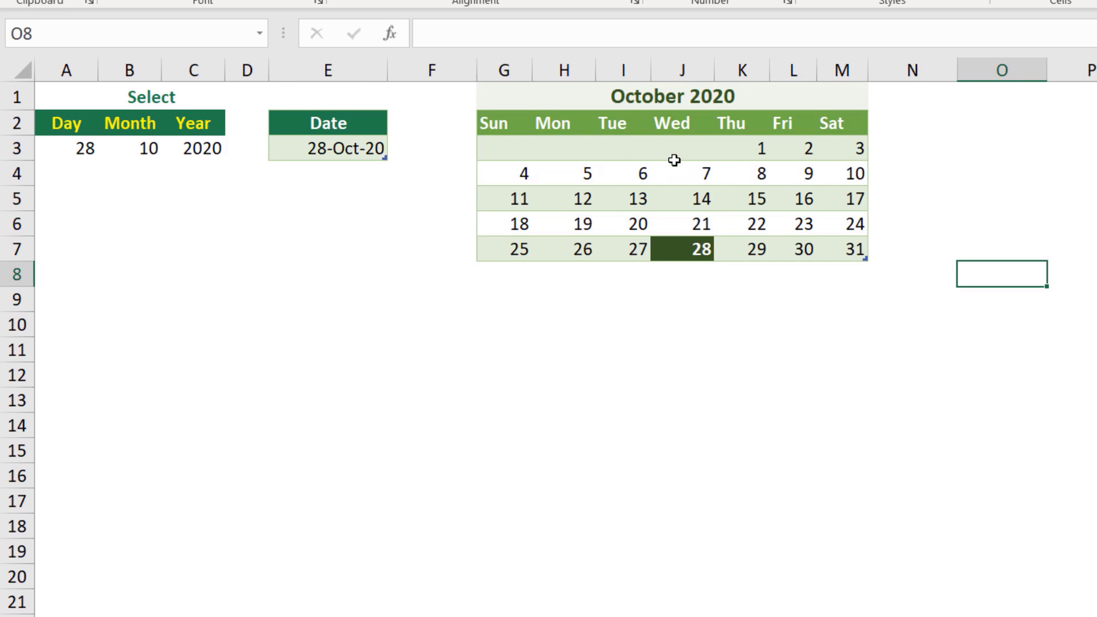
- Set the Day dropdown to 25
{"action": "left_click", "coordinate": [77, 147]}
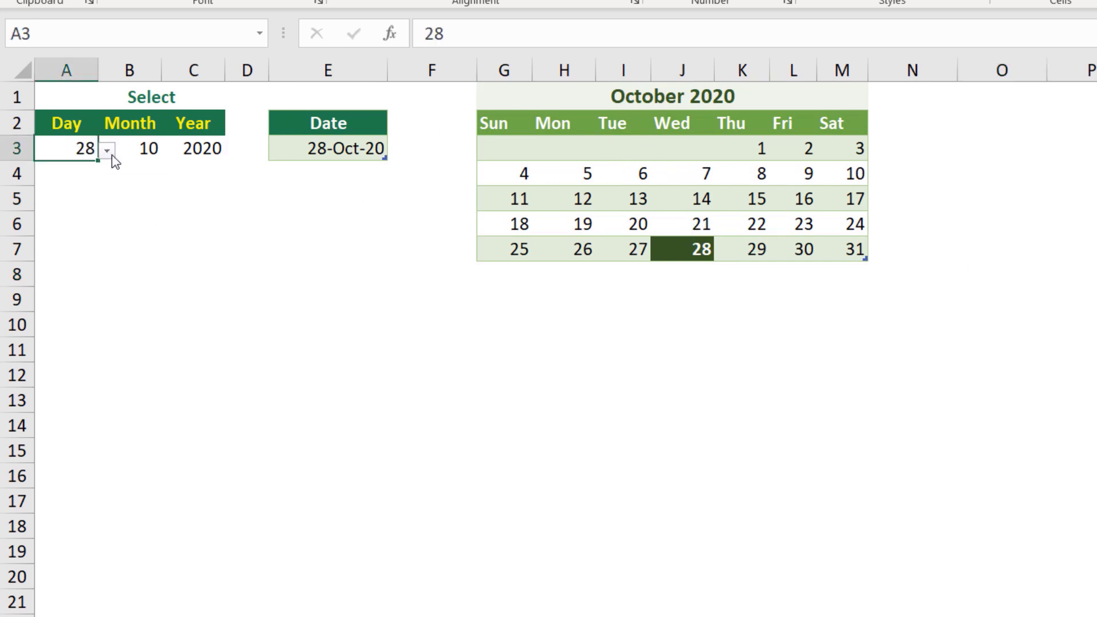
{"action": "left_click", "coordinate": [111, 155]}
{"action": "left_click", "coordinate": [62, 186]}
- Set the Month dropdown to 2
{"action": "left_click", "coordinate": [130, 149]}
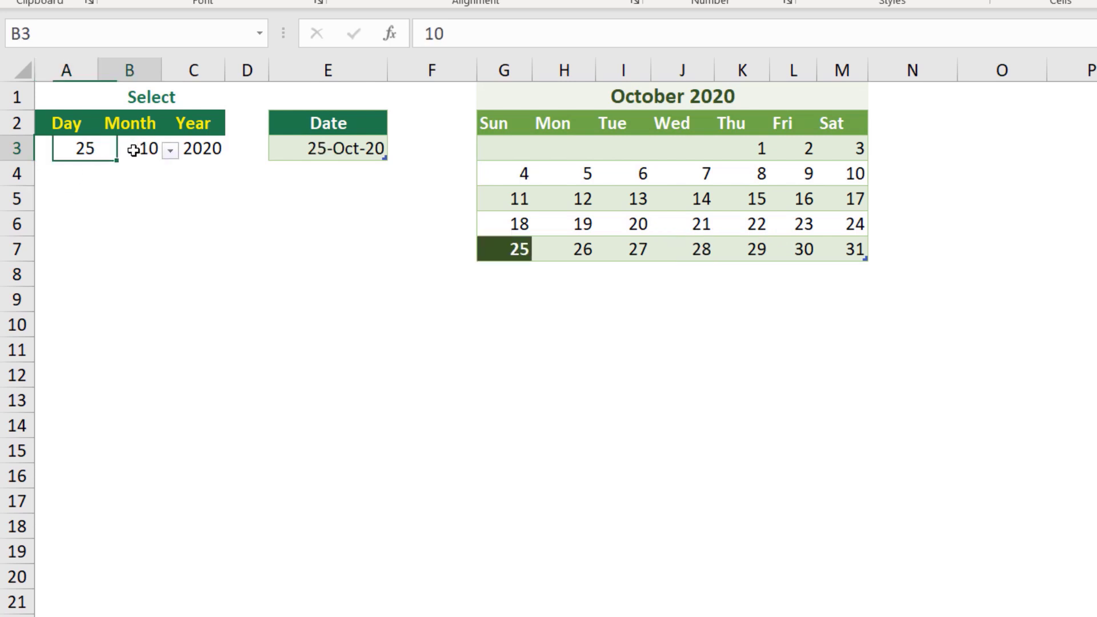
{"action": "left_click", "coordinate": [170, 151]}
{"action": "left_click_drag", "start_coordinate": [166, 219], "coordinate": [162, 177]}
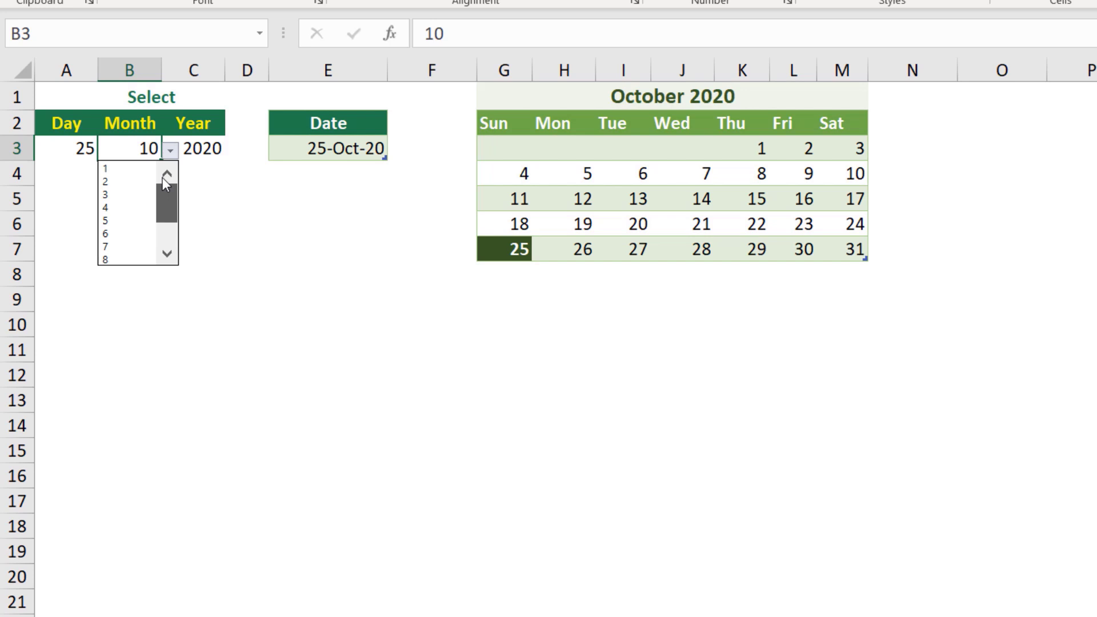
{"action": "left_click", "coordinate": [112, 182]}
- Set the Year dropdown to 2013 and refresh all queries to update the calendar
{"action": "left_click", "coordinate": [192, 148]}
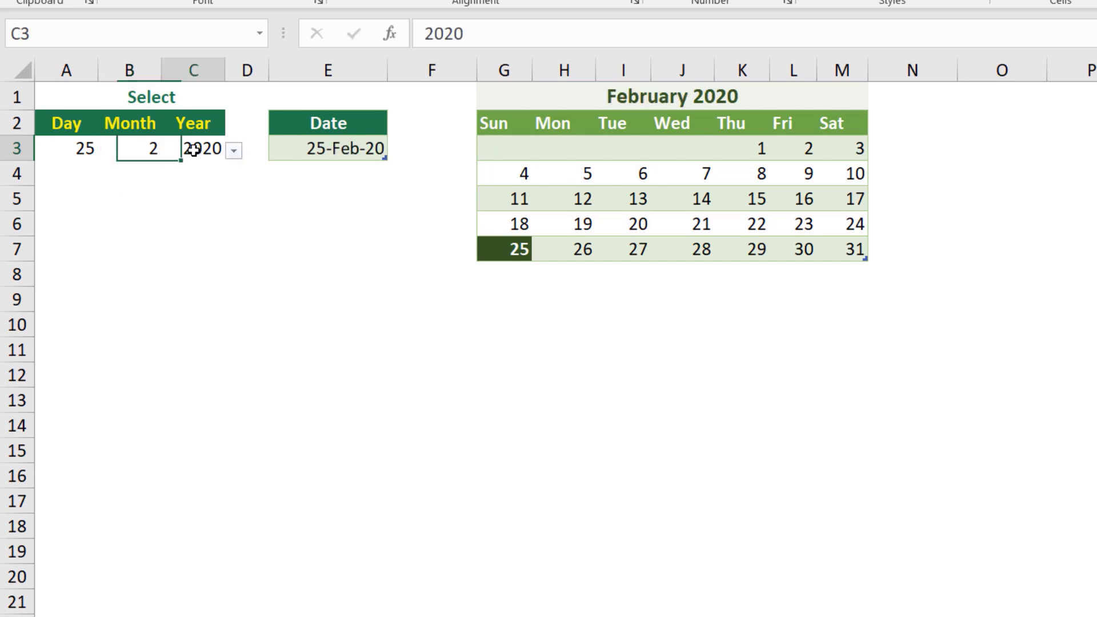
{"action": "left_click", "coordinate": [234, 155]}
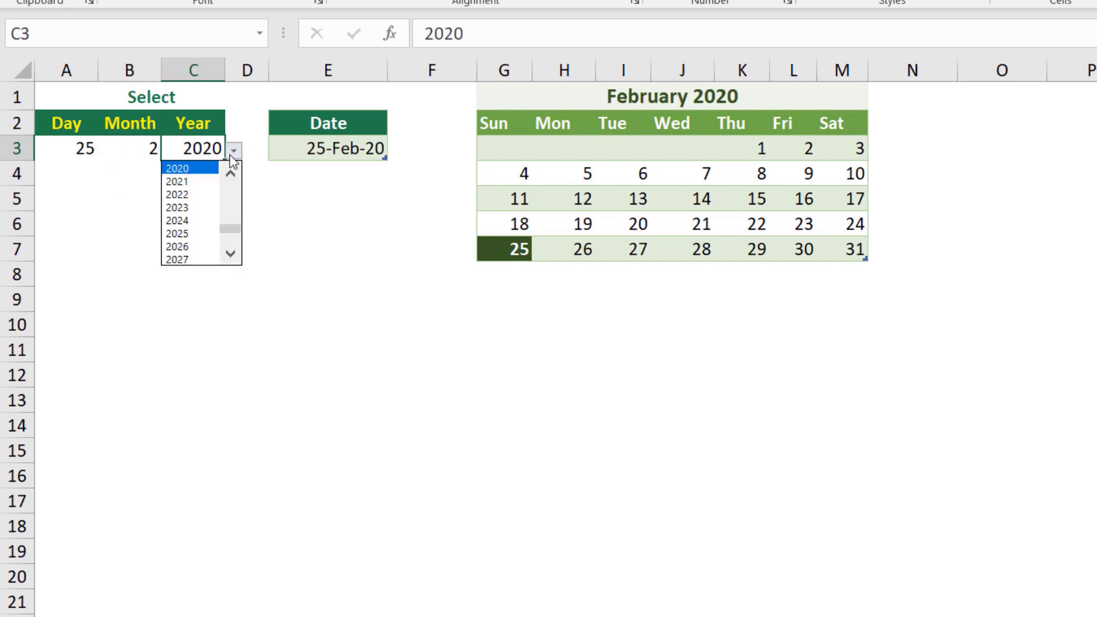
{"action": "left_click", "coordinate": [229, 205]}
{"action": "left_click", "coordinate": [181, 182]}
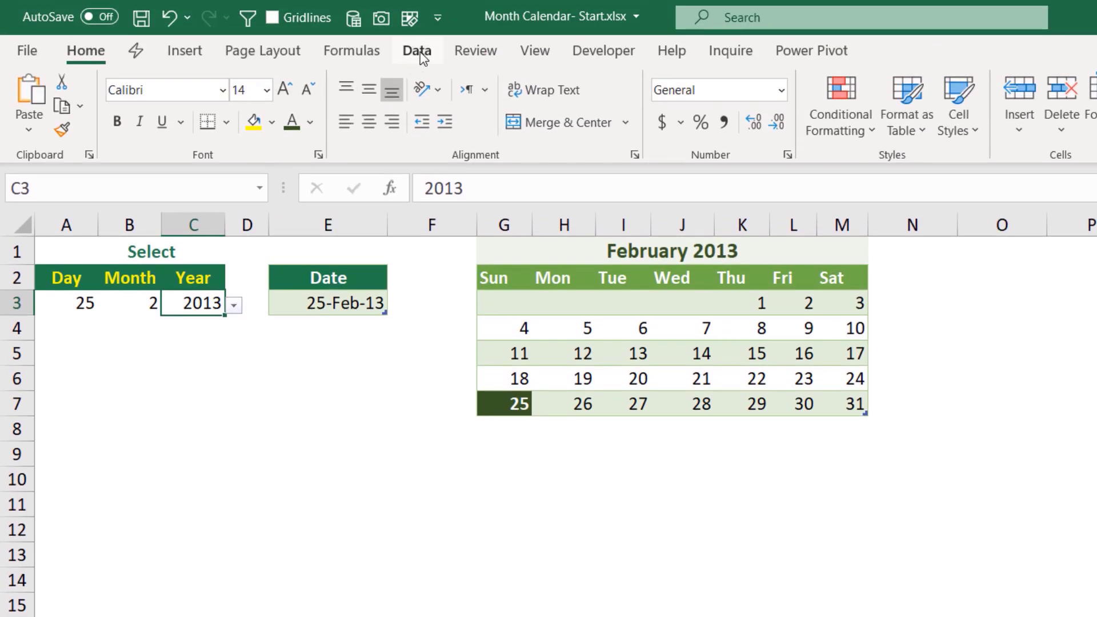
{"action": "left_click", "coordinate": [420, 51]}
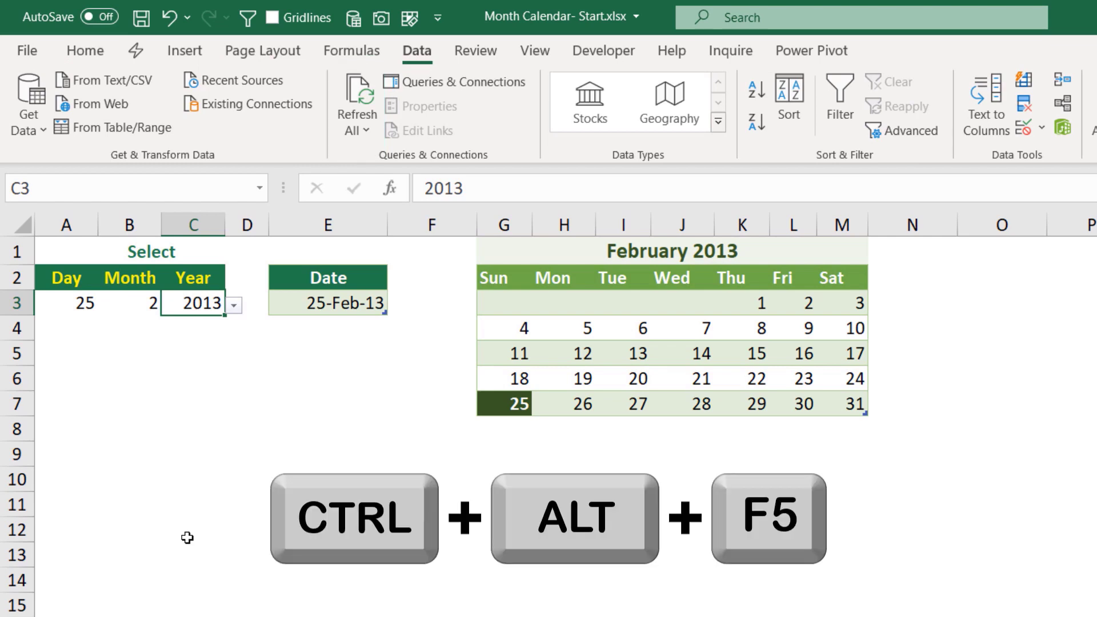
{"action": "key", "text": "ctrl+alt+F5"}
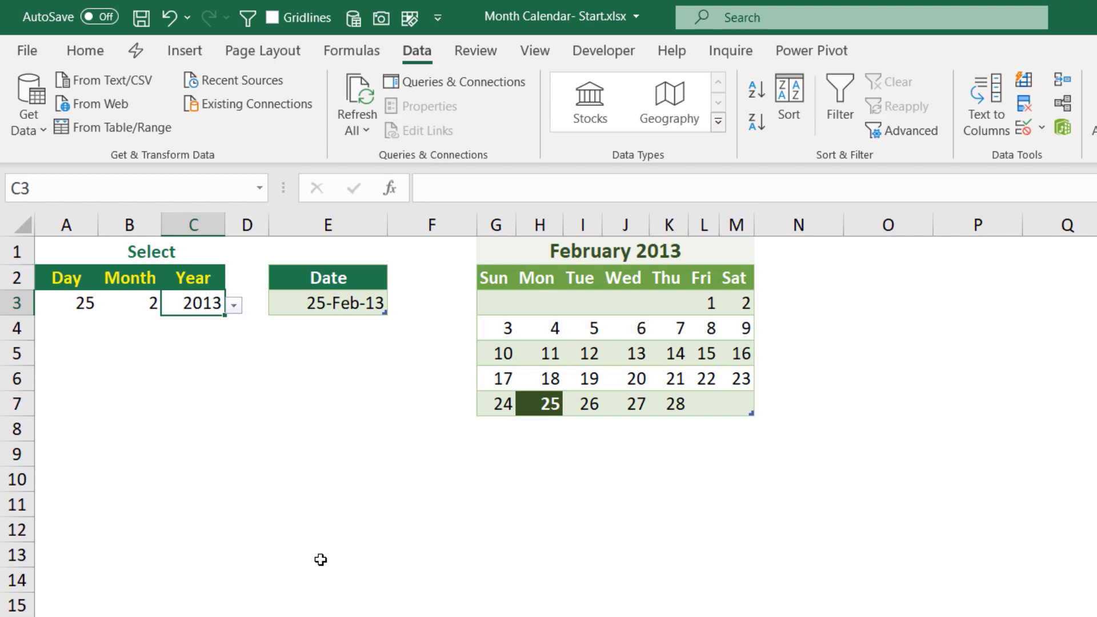
- Select calendar columns G through M and give them a uniform width
{"action": "left_click", "coordinate": [578, 349]}
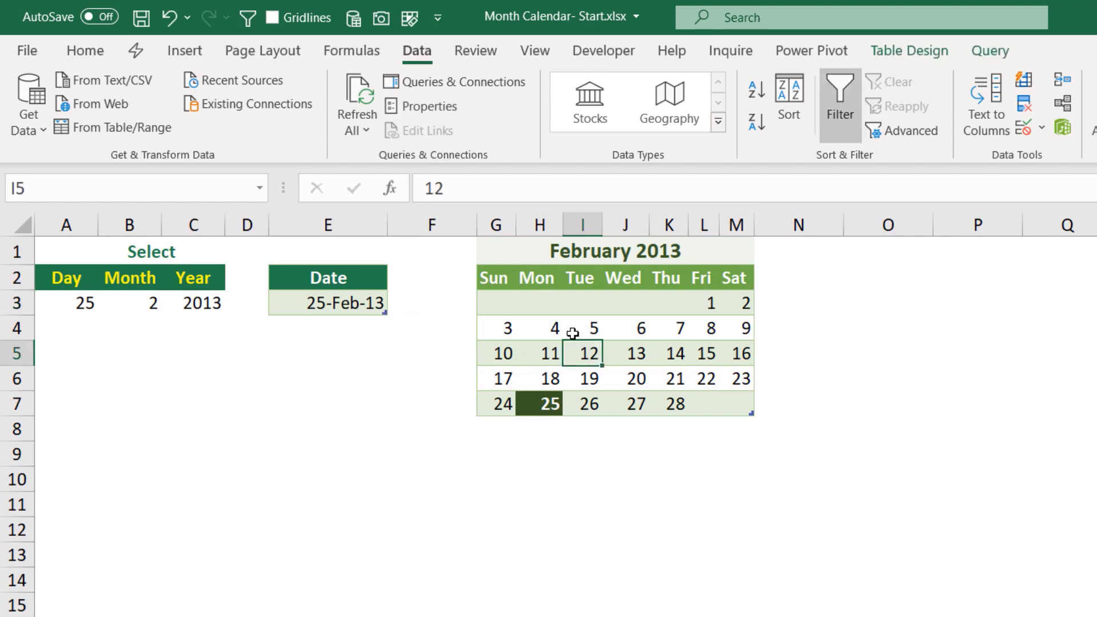
{"action": "left_click_drag", "start_coordinate": [497, 223], "coordinate": [781, 227]}
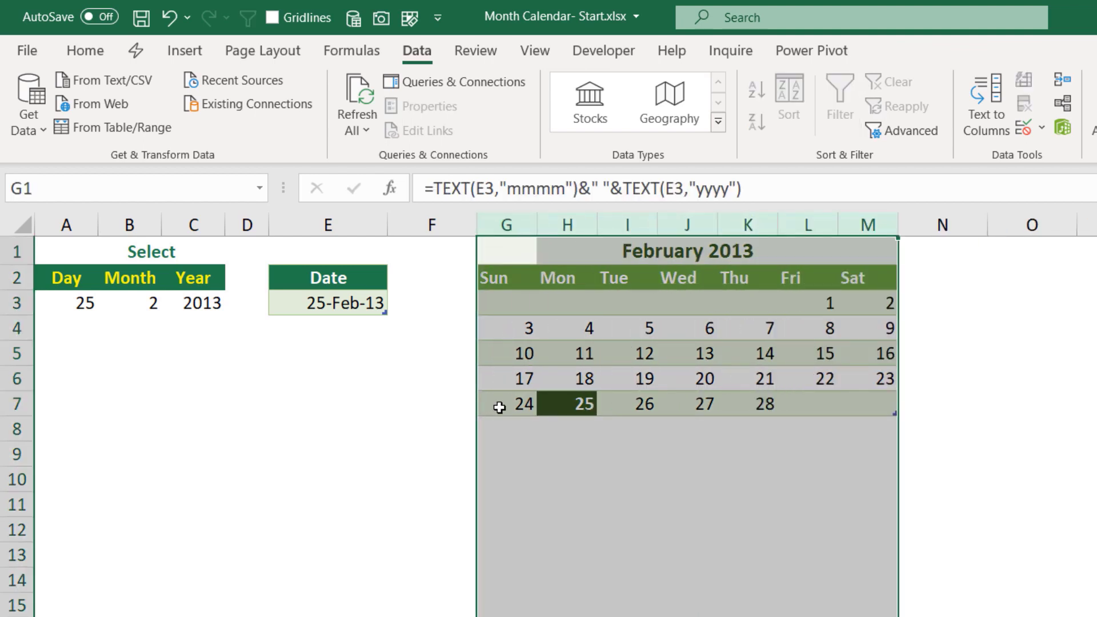
{"action": "left_click", "coordinate": [686, 327]}
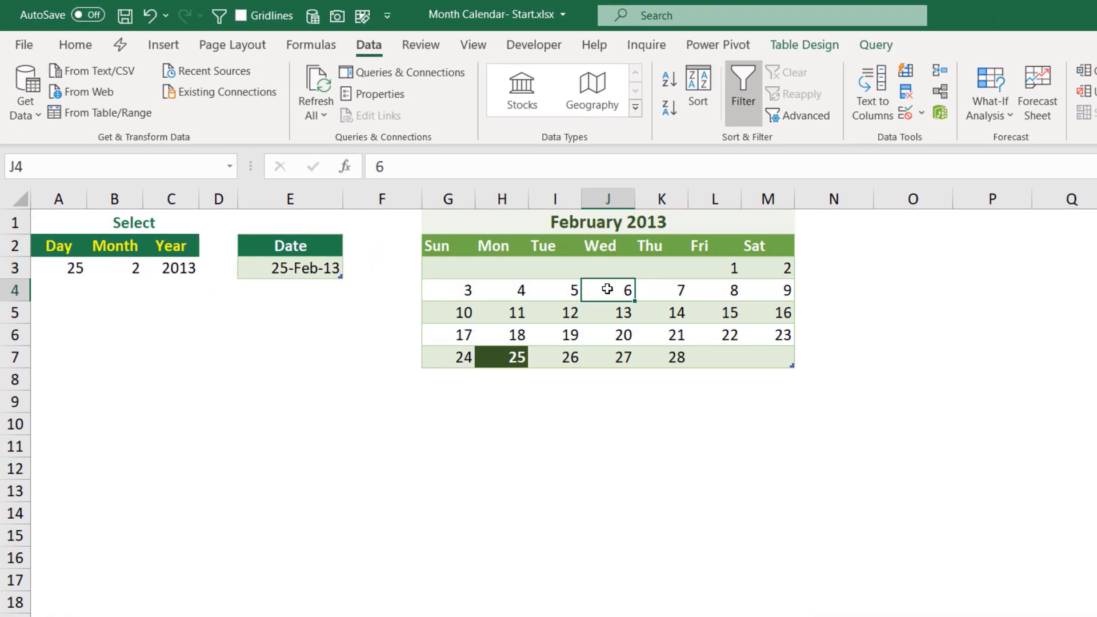
- Turn off Adjust column width in the Calendar table's external data properties
{"action": "left_click", "coordinate": [802, 46]}
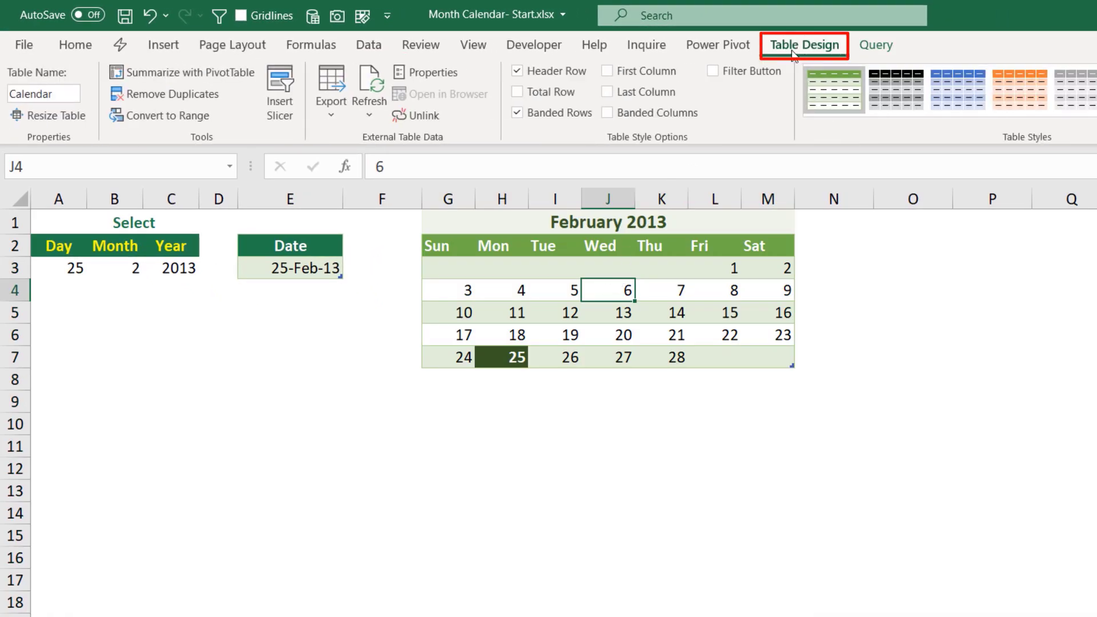
{"action": "left_click", "coordinate": [432, 72]}
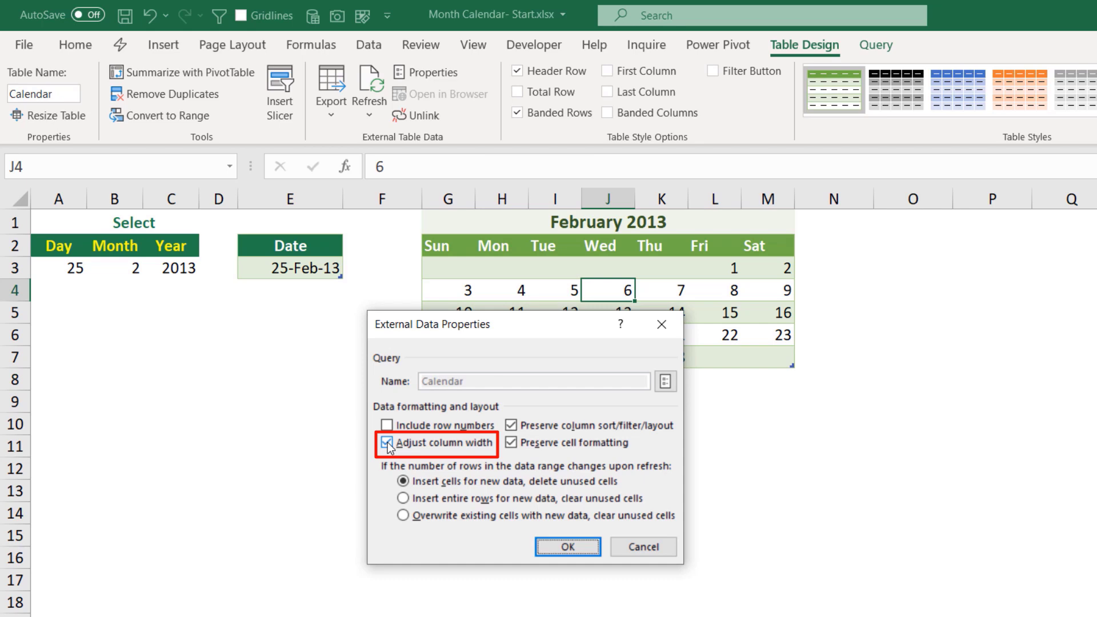
{"action": "left_click", "coordinate": [387, 443]}
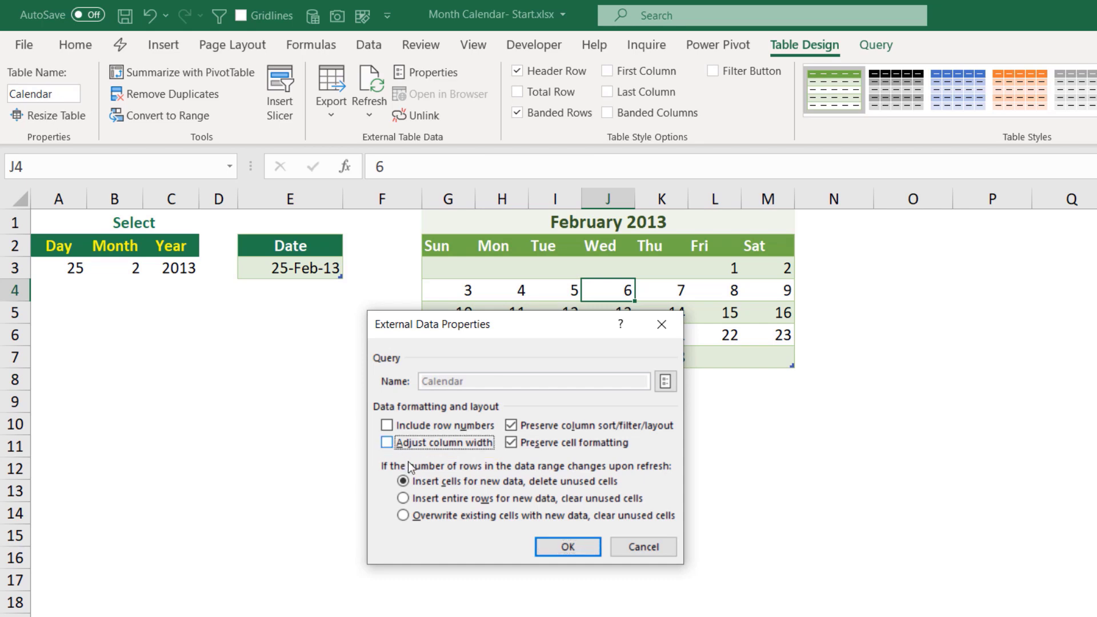
{"action": "left_click", "coordinate": [577, 550]}
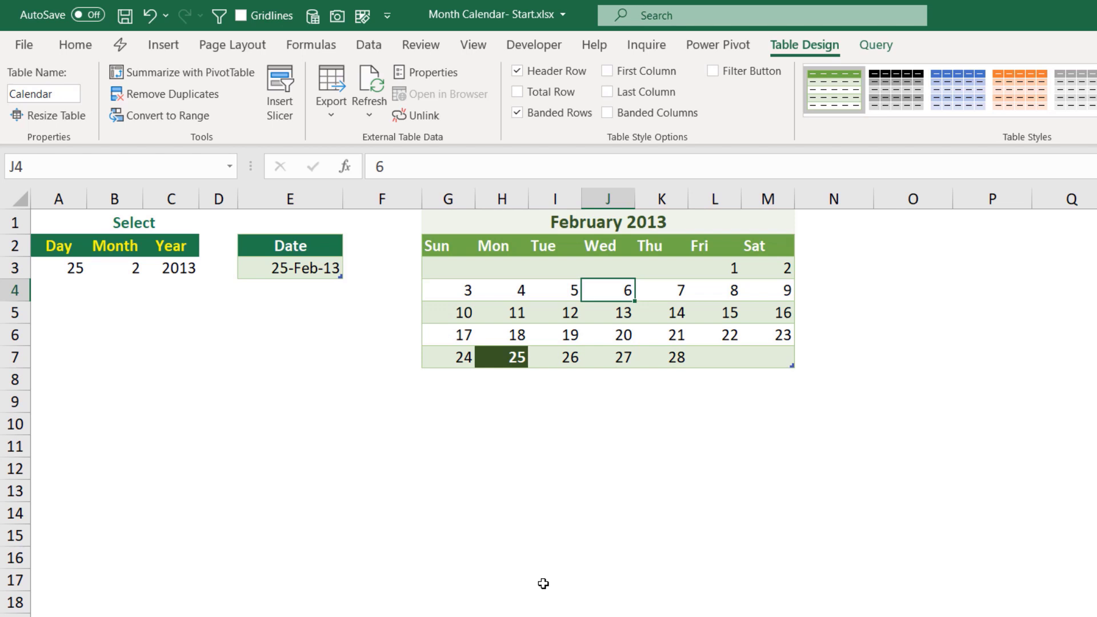
- Set the Month dropdown to 7
{"action": "left_click", "coordinate": [122, 269]}
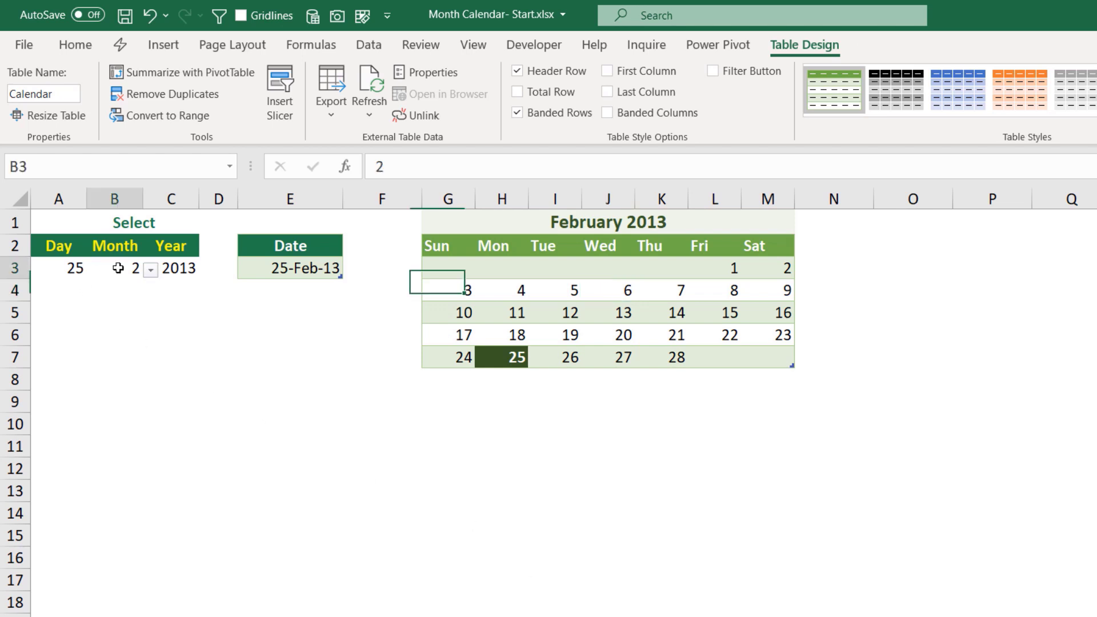
{"action": "left_click", "coordinate": [150, 270]}
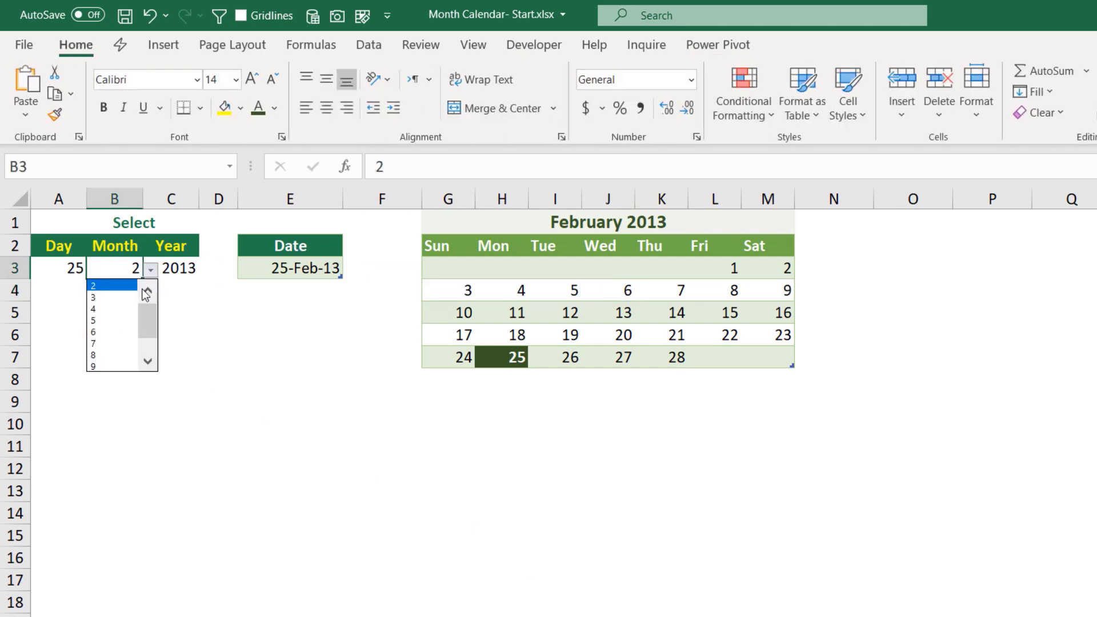
{"action": "left_click", "coordinate": [95, 342]}
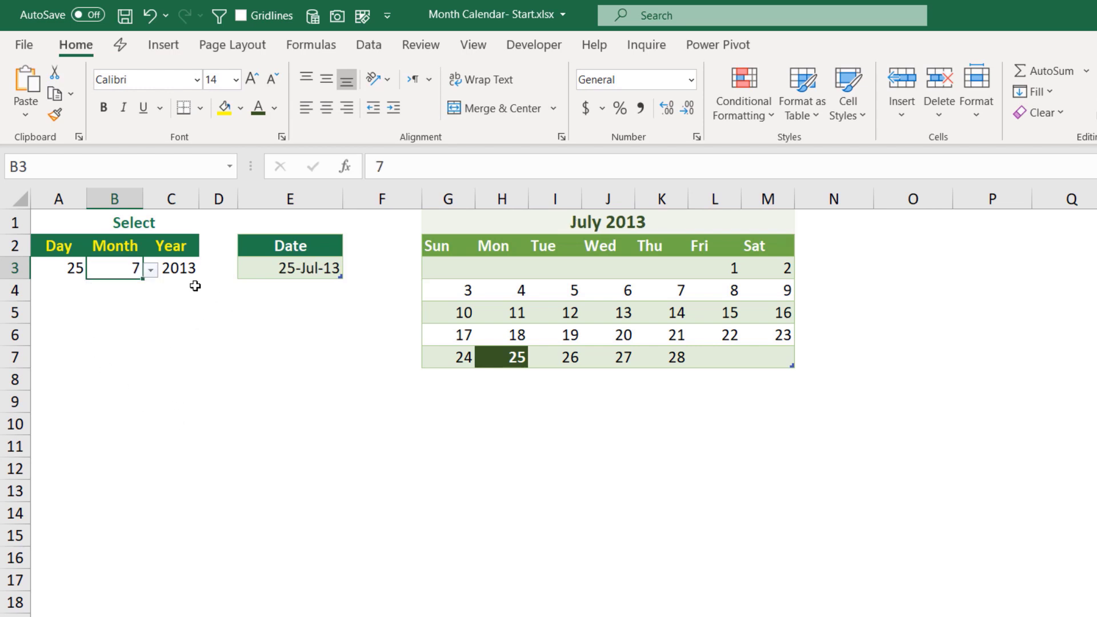
- Set the Year dropdown to 2016 and refresh all queries
{"action": "left_click", "coordinate": [179, 268]}
{"action": "left_click", "coordinate": [207, 271]}
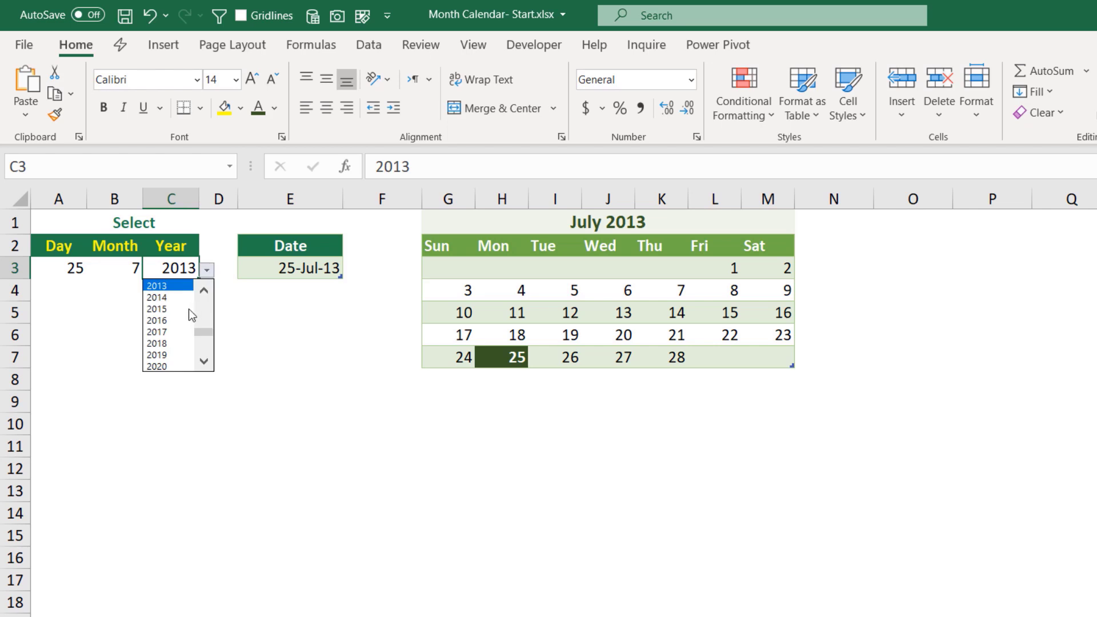
{"action": "left_click", "coordinate": [159, 328]}
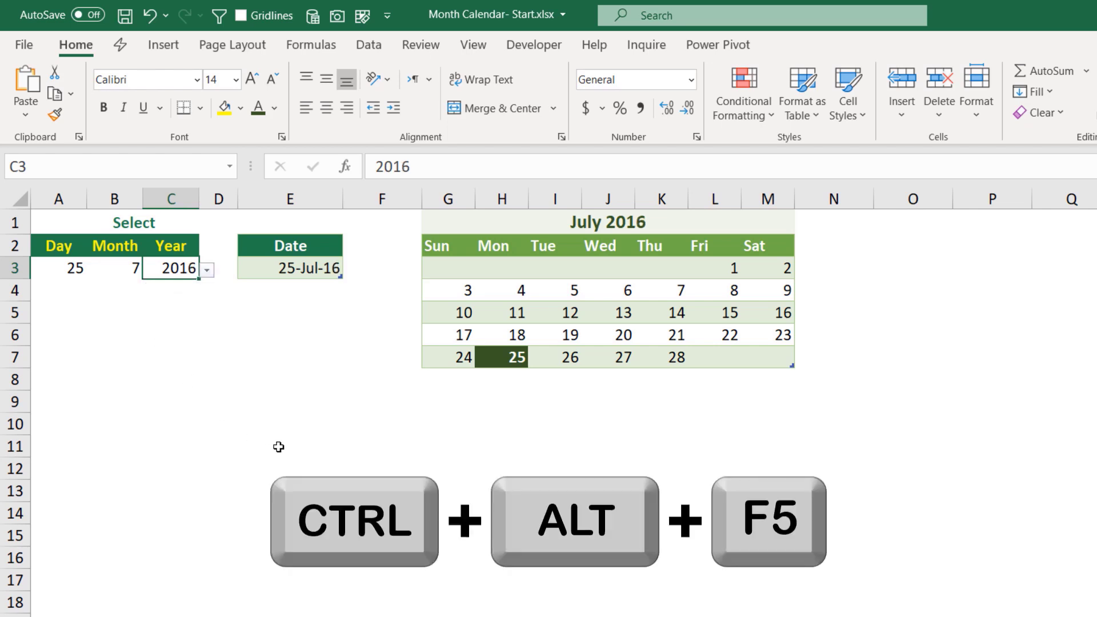
{"action": "key", "text": "ctrl+alt+F5"}
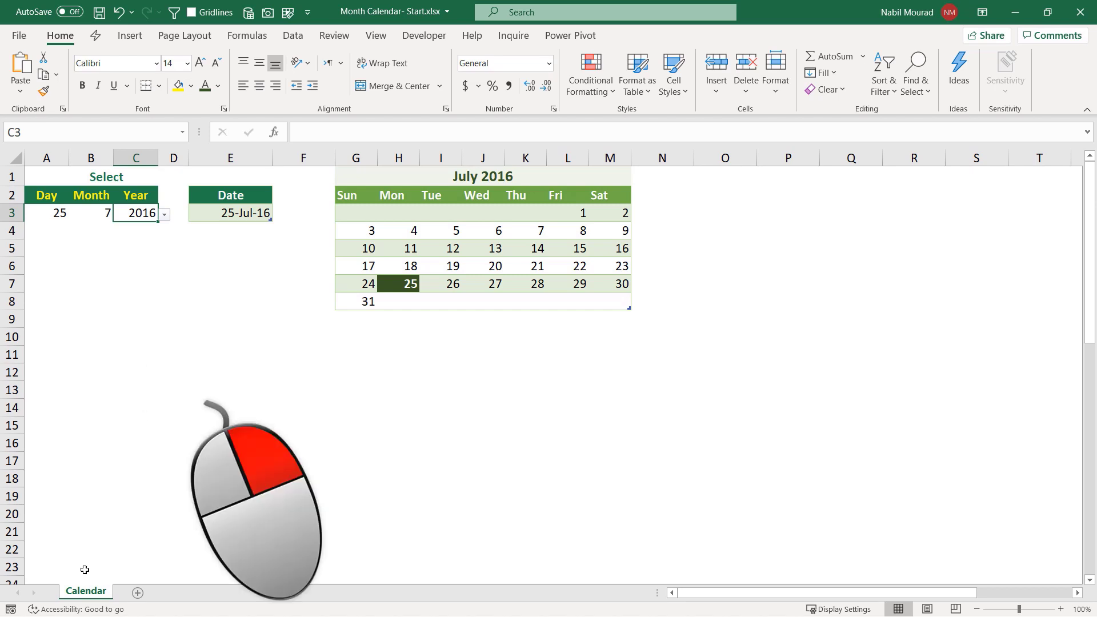
- Open the Calendar sheet's code module and choose the Worksheet object
{"action": "right_click", "coordinate": [89, 594]}
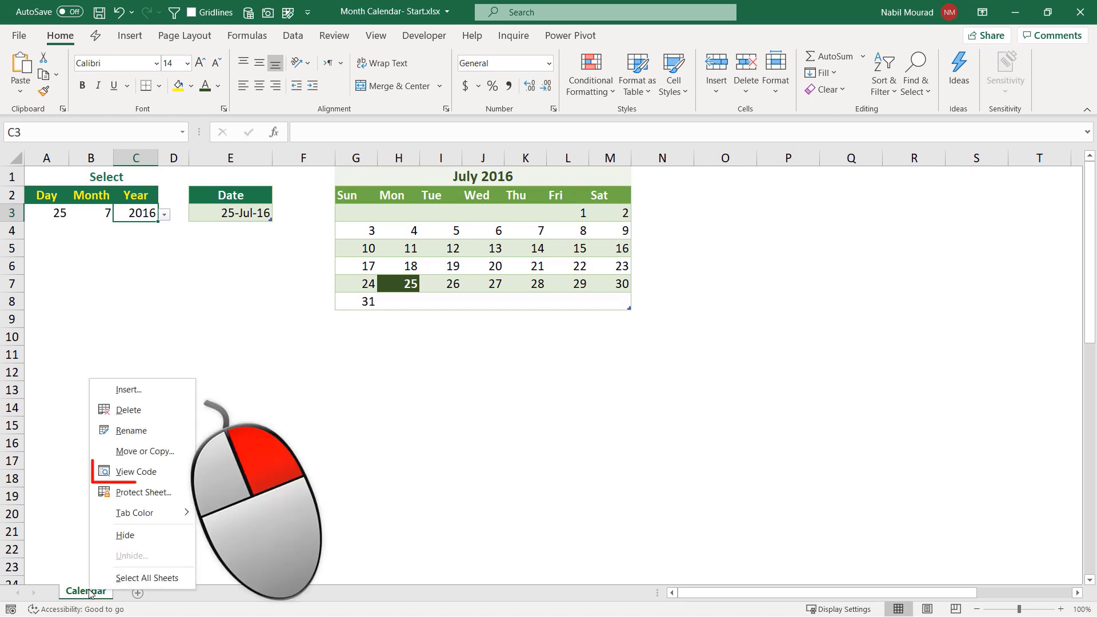
{"action": "left_click", "coordinate": [137, 472]}
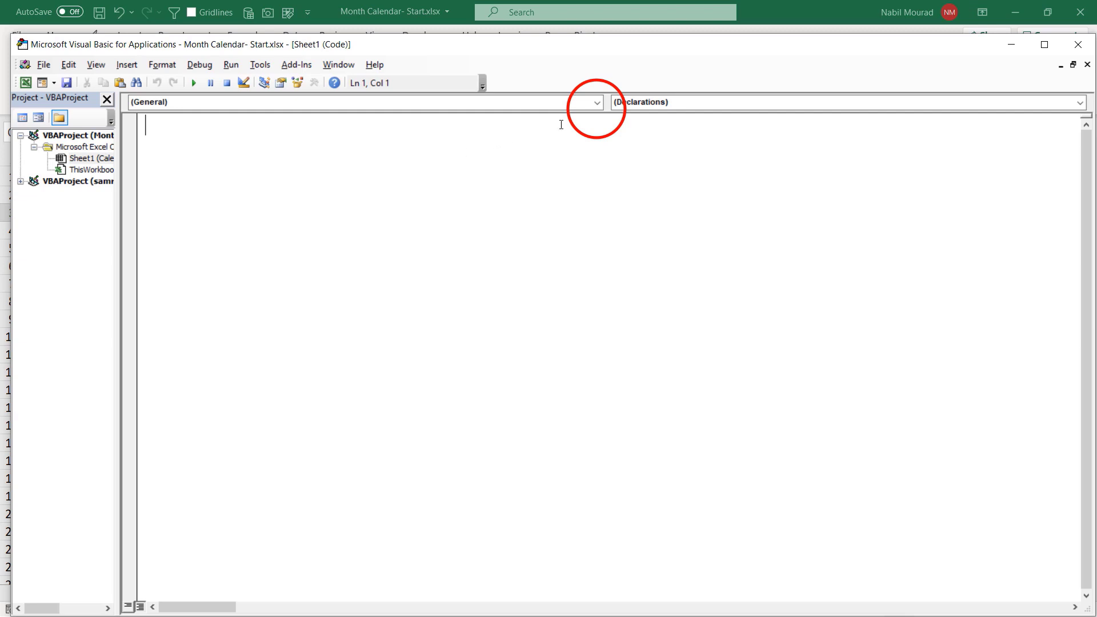
{"action": "left_click", "coordinate": [597, 103]}
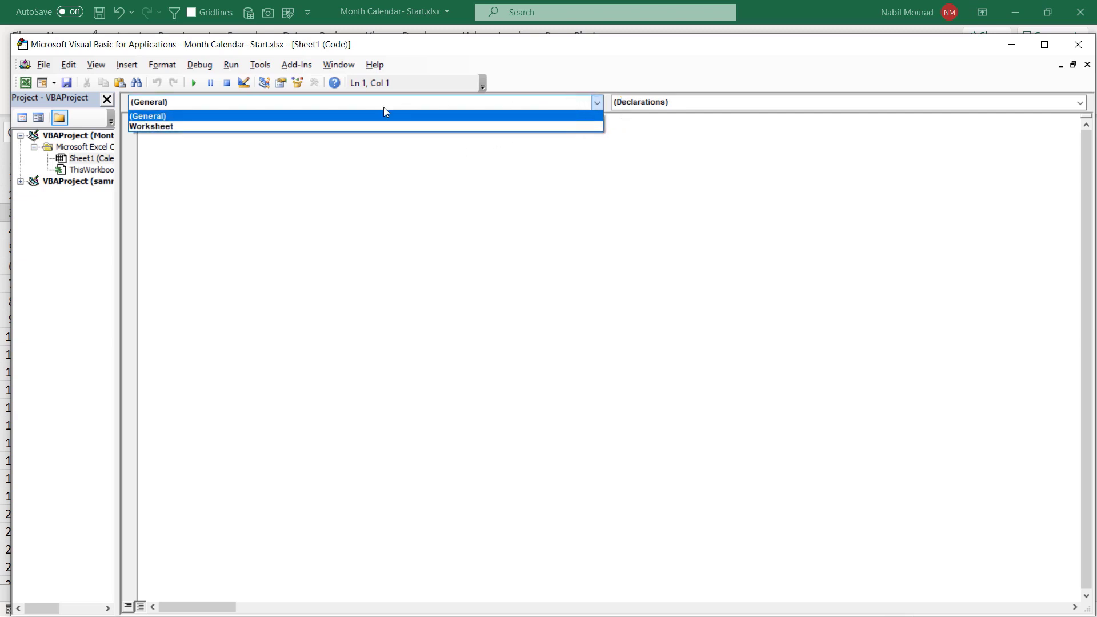
{"action": "left_click", "coordinate": [184, 127]}
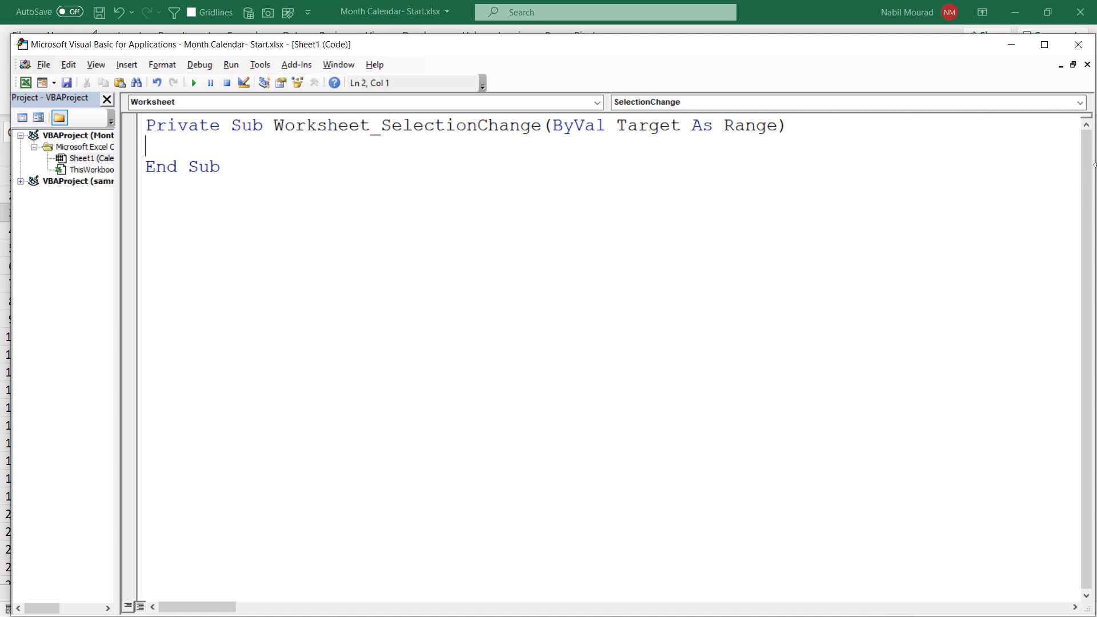
- Add a Worksheet Change event procedure and delete the generated SelectionChange procedure
{"action": "left_click", "coordinate": [1080, 105]}
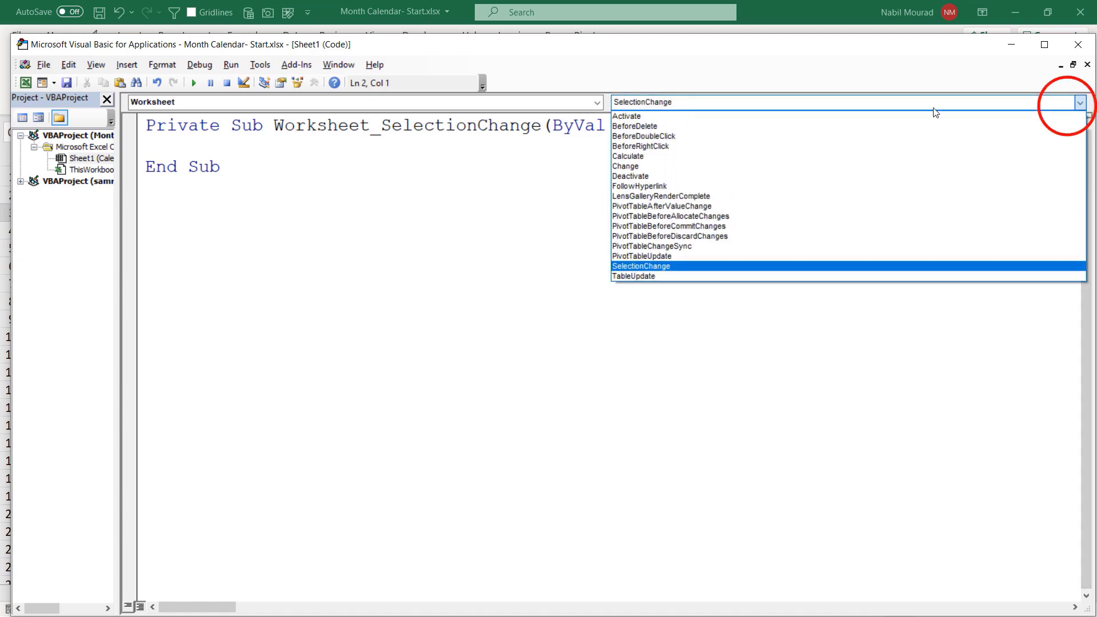
{"action": "left_click", "coordinate": [650, 171]}
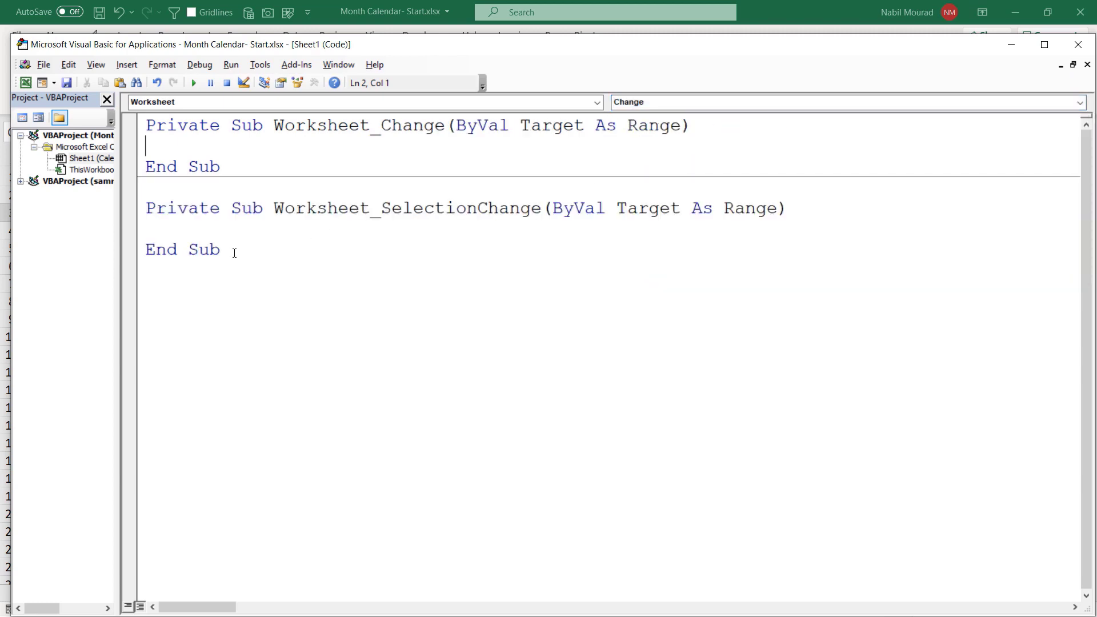
{"action": "left_click_drag", "start_coordinate": [226, 252], "coordinate": [140, 210]}
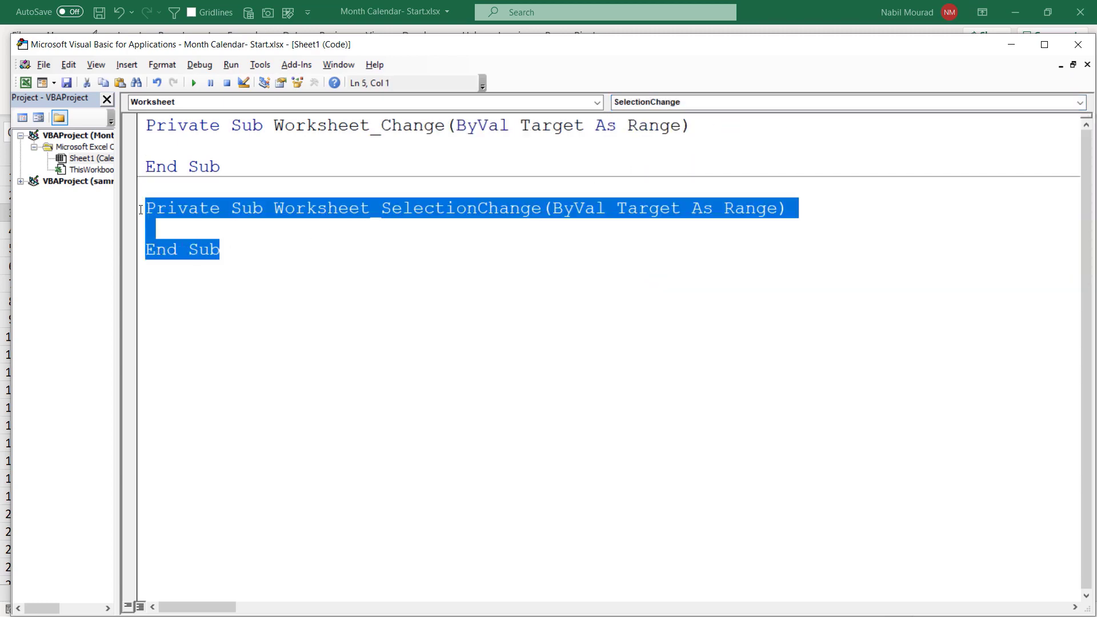
{"action": "key", "text": "Delete"}
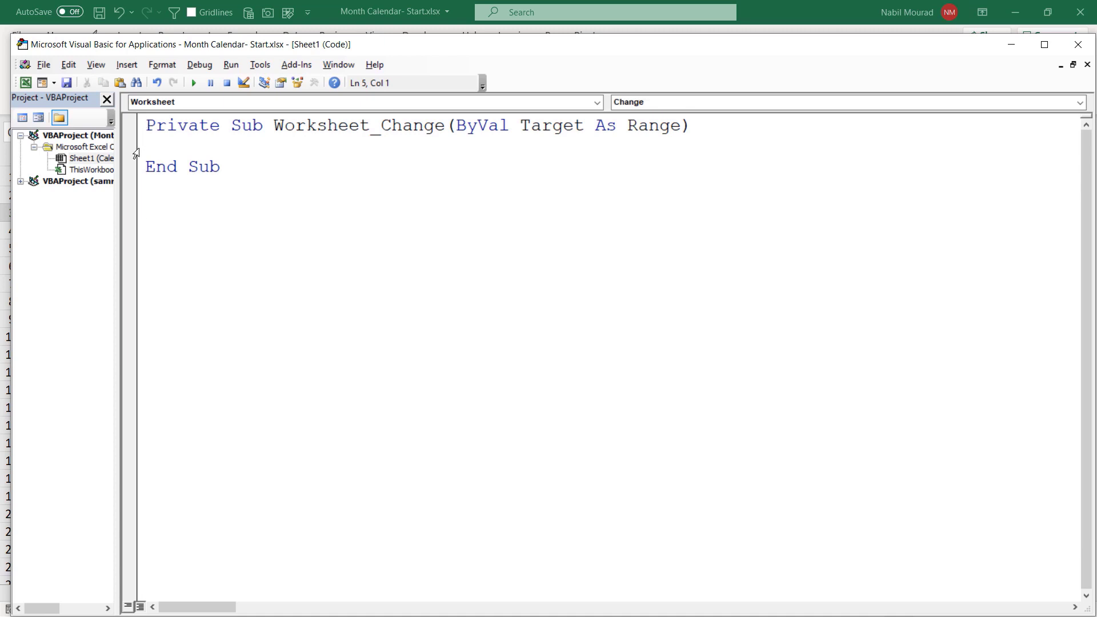
- Write code that runs ThisWorkbook.RefreshAll when A3:C3 changes, then close the VBA editor
{"action": "left_click", "coordinate": [149, 143]}
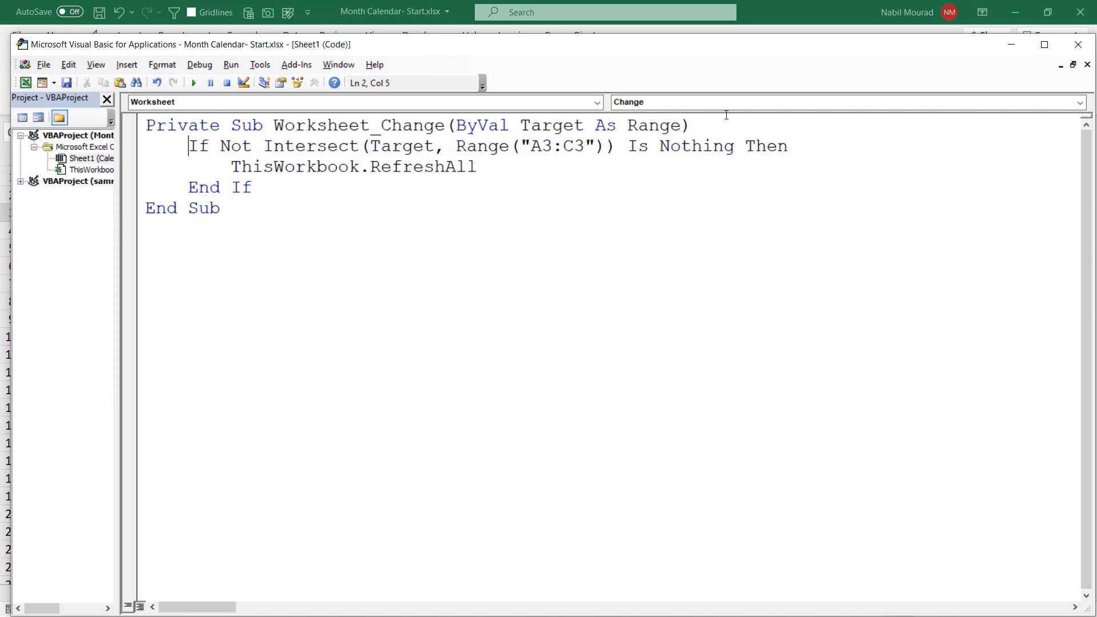
{"action": "left_click", "coordinate": [1079, 45]}
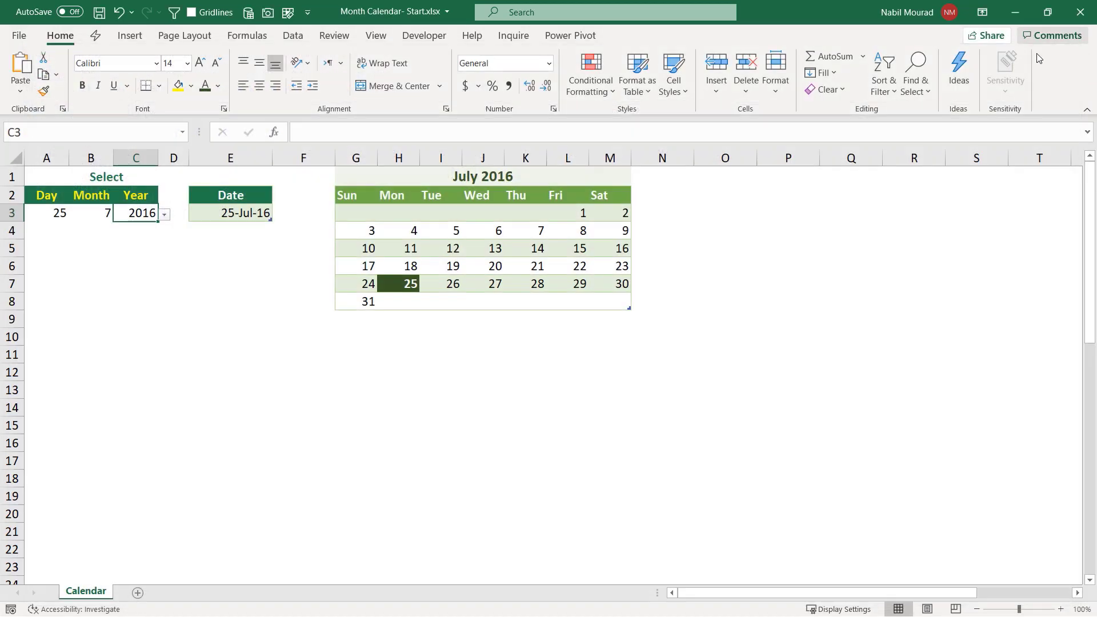
- Set the Day dropdown to 29
{"action": "left_click", "coordinate": [44, 212]}
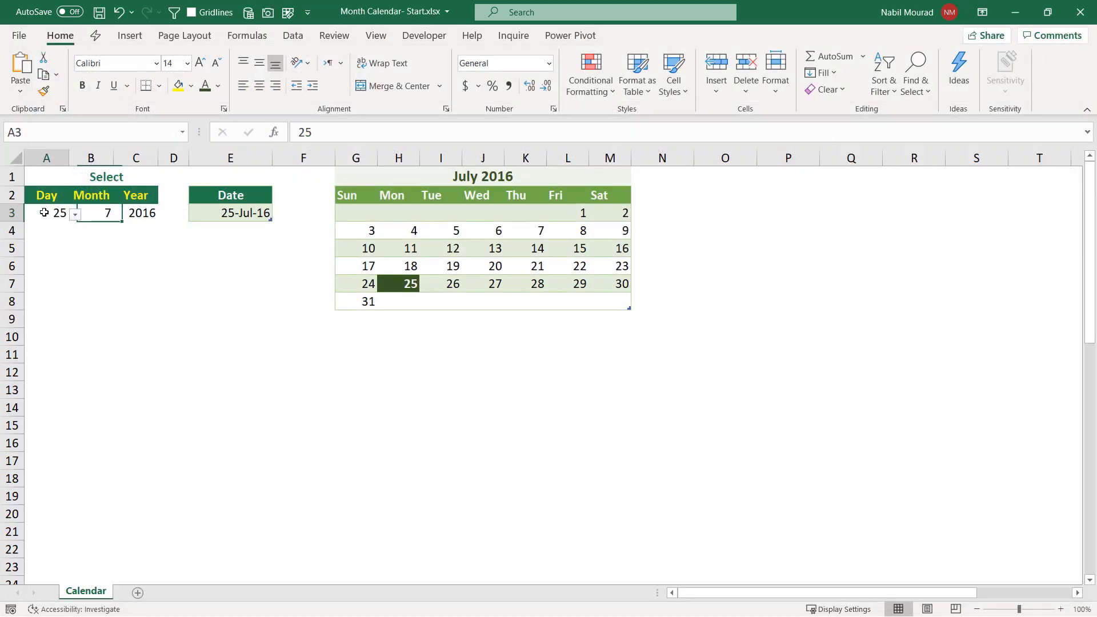
{"action": "left_click", "coordinate": [75, 214]}
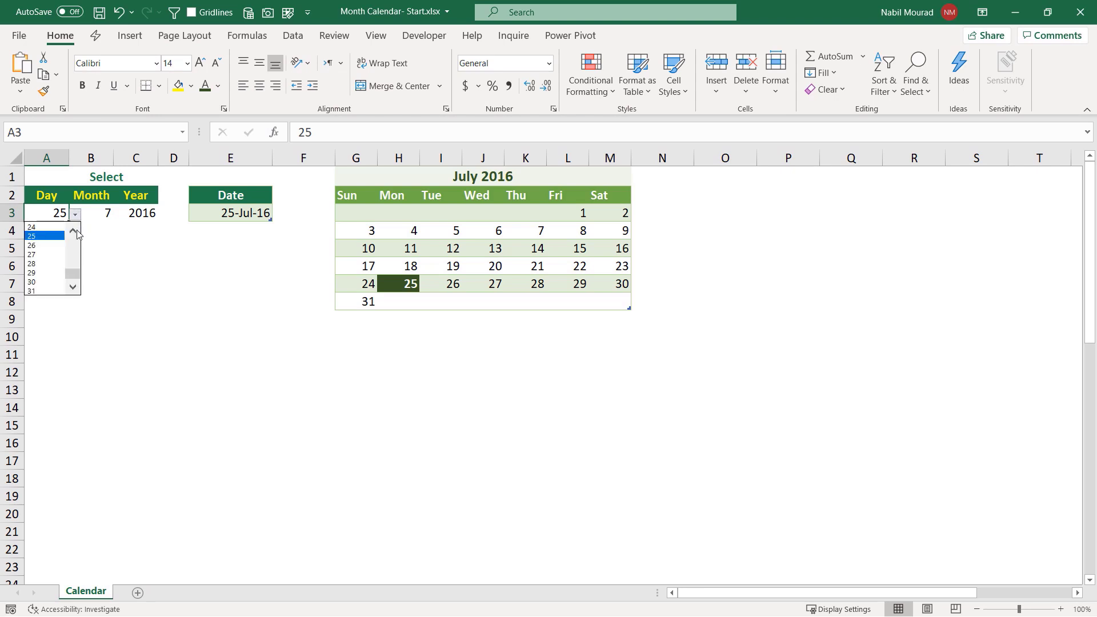
{"action": "left_click", "coordinate": [34, 274]}
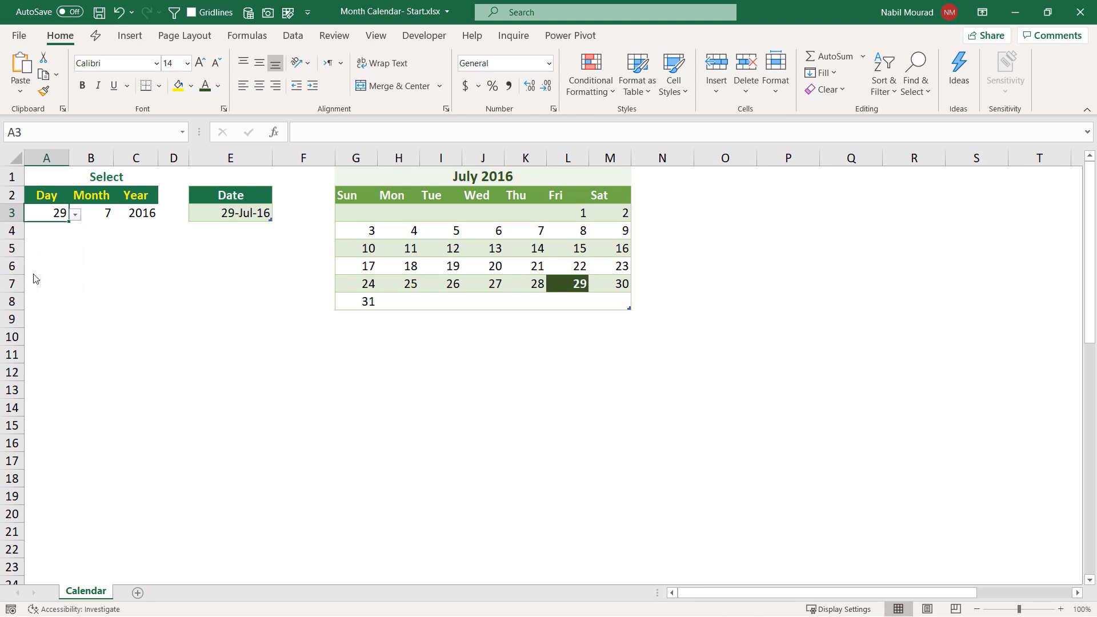
- Set the Month dropdown to 10
{"action": "left_click", "coordinate": [92, 213]}
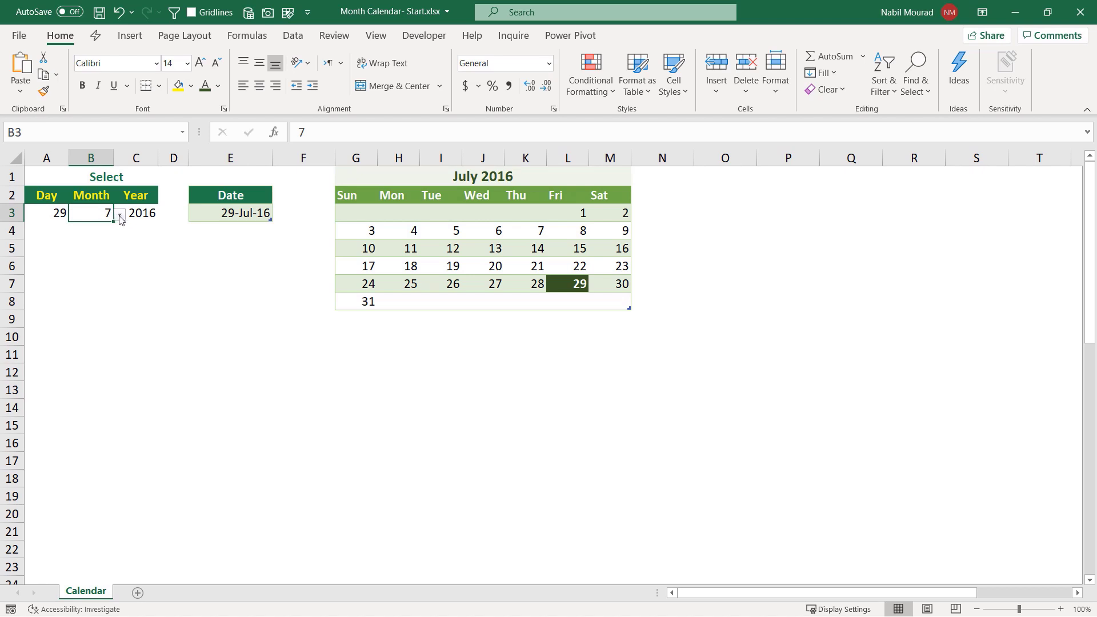
{"action": "left_click", "coordinate": [121, 215]}
{"action": "left_click", "coordinate": [82, 280]}
- Set the Year dropdown to 2031, then to 2028
{"action": "left_click", "coordinate": [140, 213]}
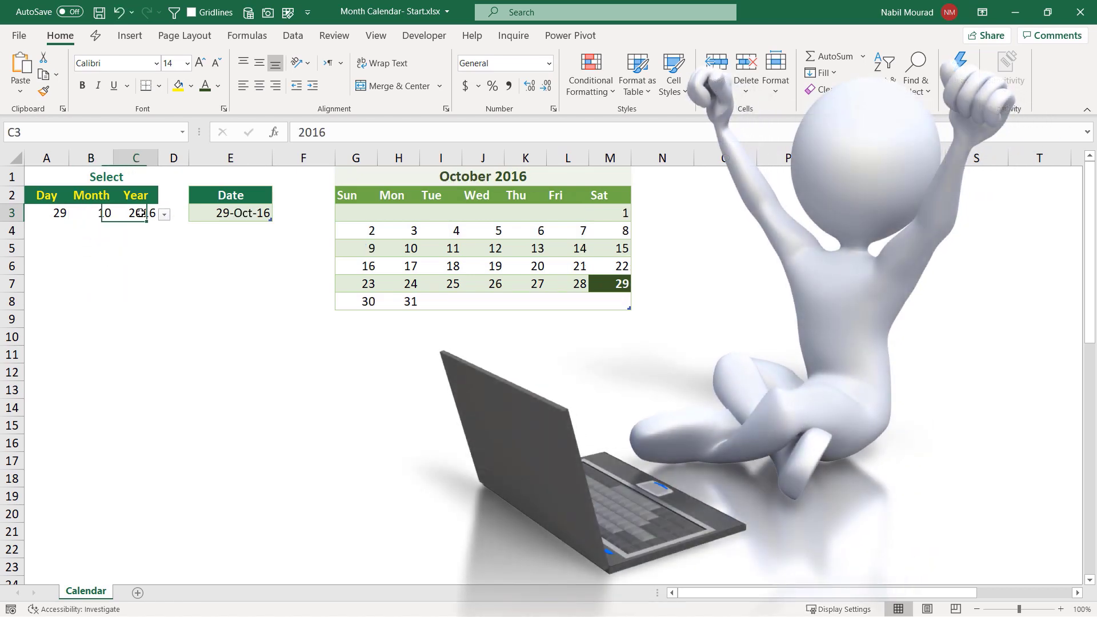
{"action": "left_click", "coordinate": [164, 214]}
{"action": "left_click", "coordinate": [161, 284]}
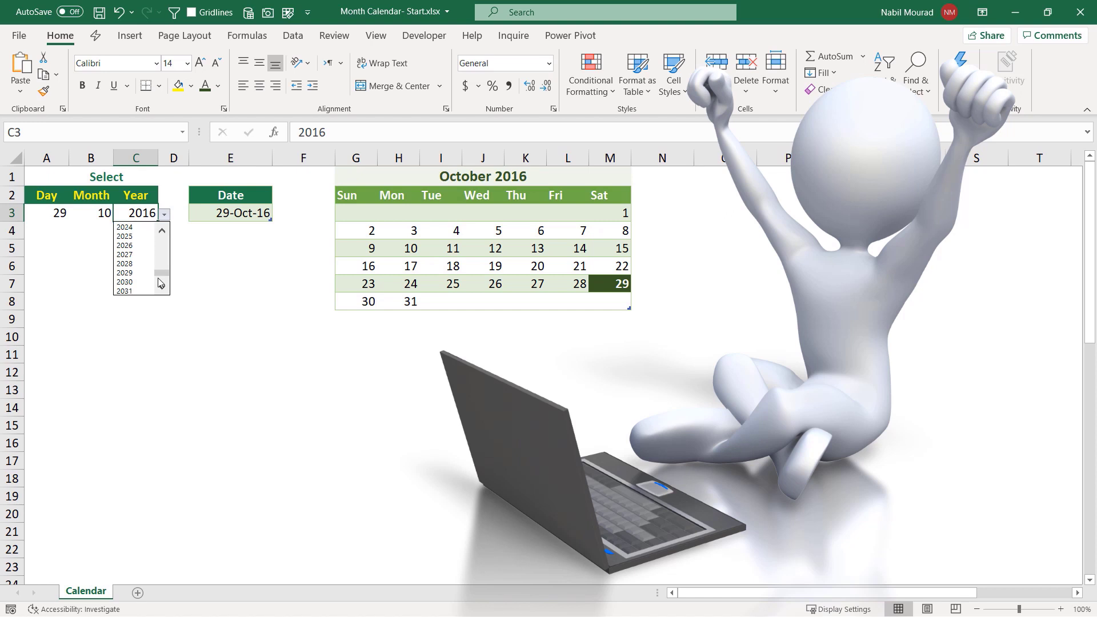
{"action": "left_click", "coordinate": [123, 292]}
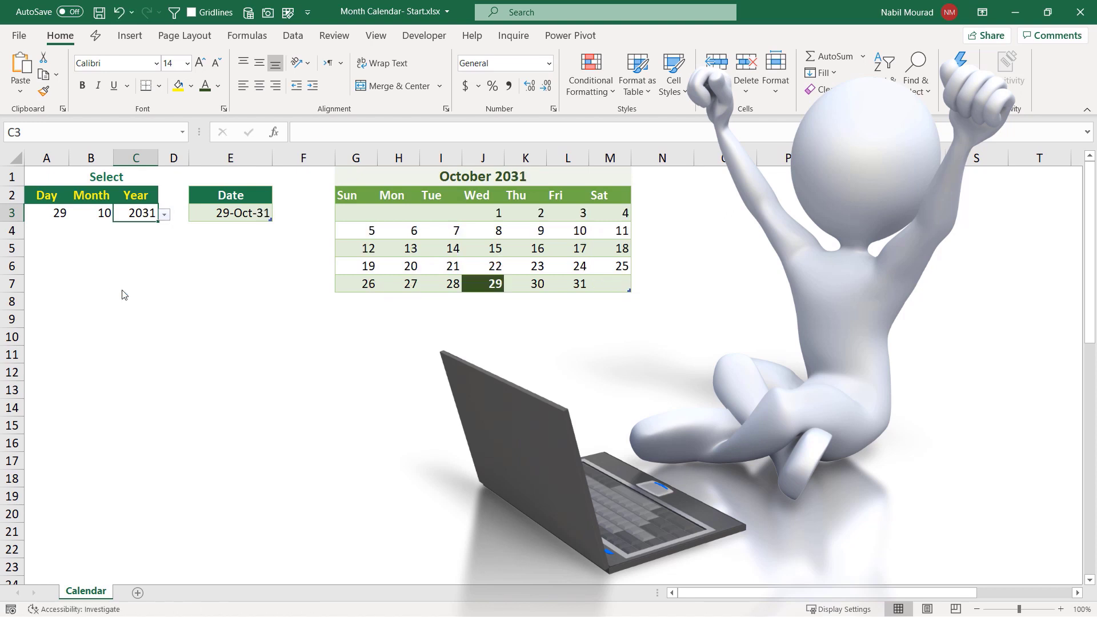
{"action": "left_click", "coordinate": [164, 216]}
{"action": "left_click", "coordinate": [124, 236]}
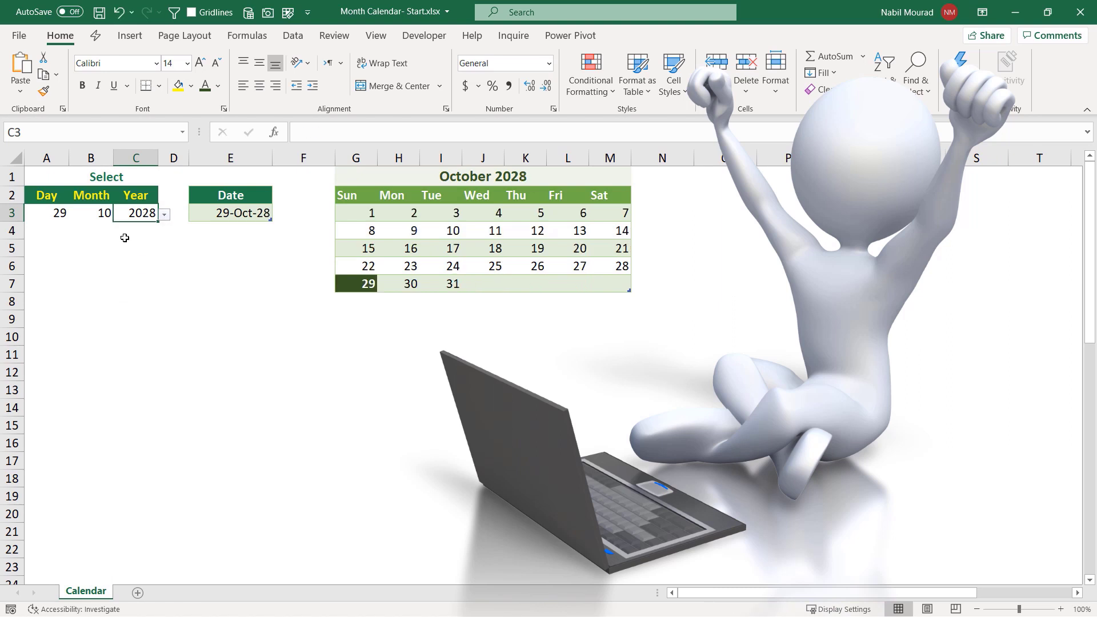